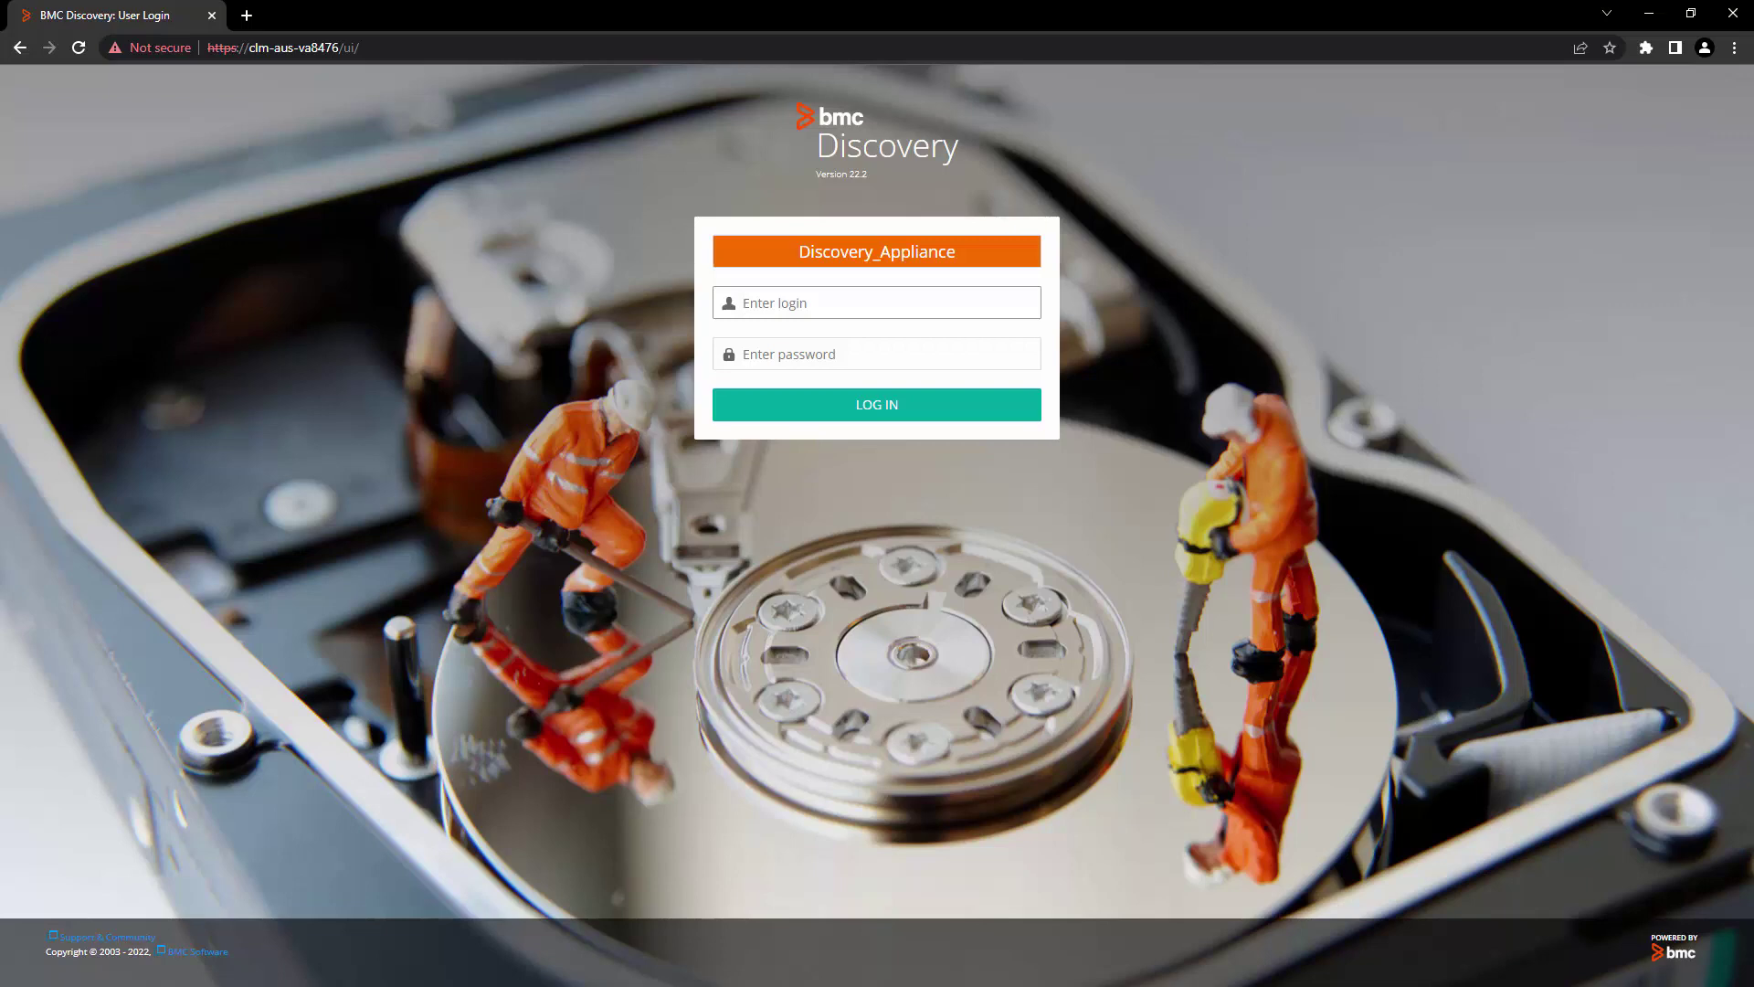
# Step: Log in to BMC Discovery as the system user
pyautogui.write('system')
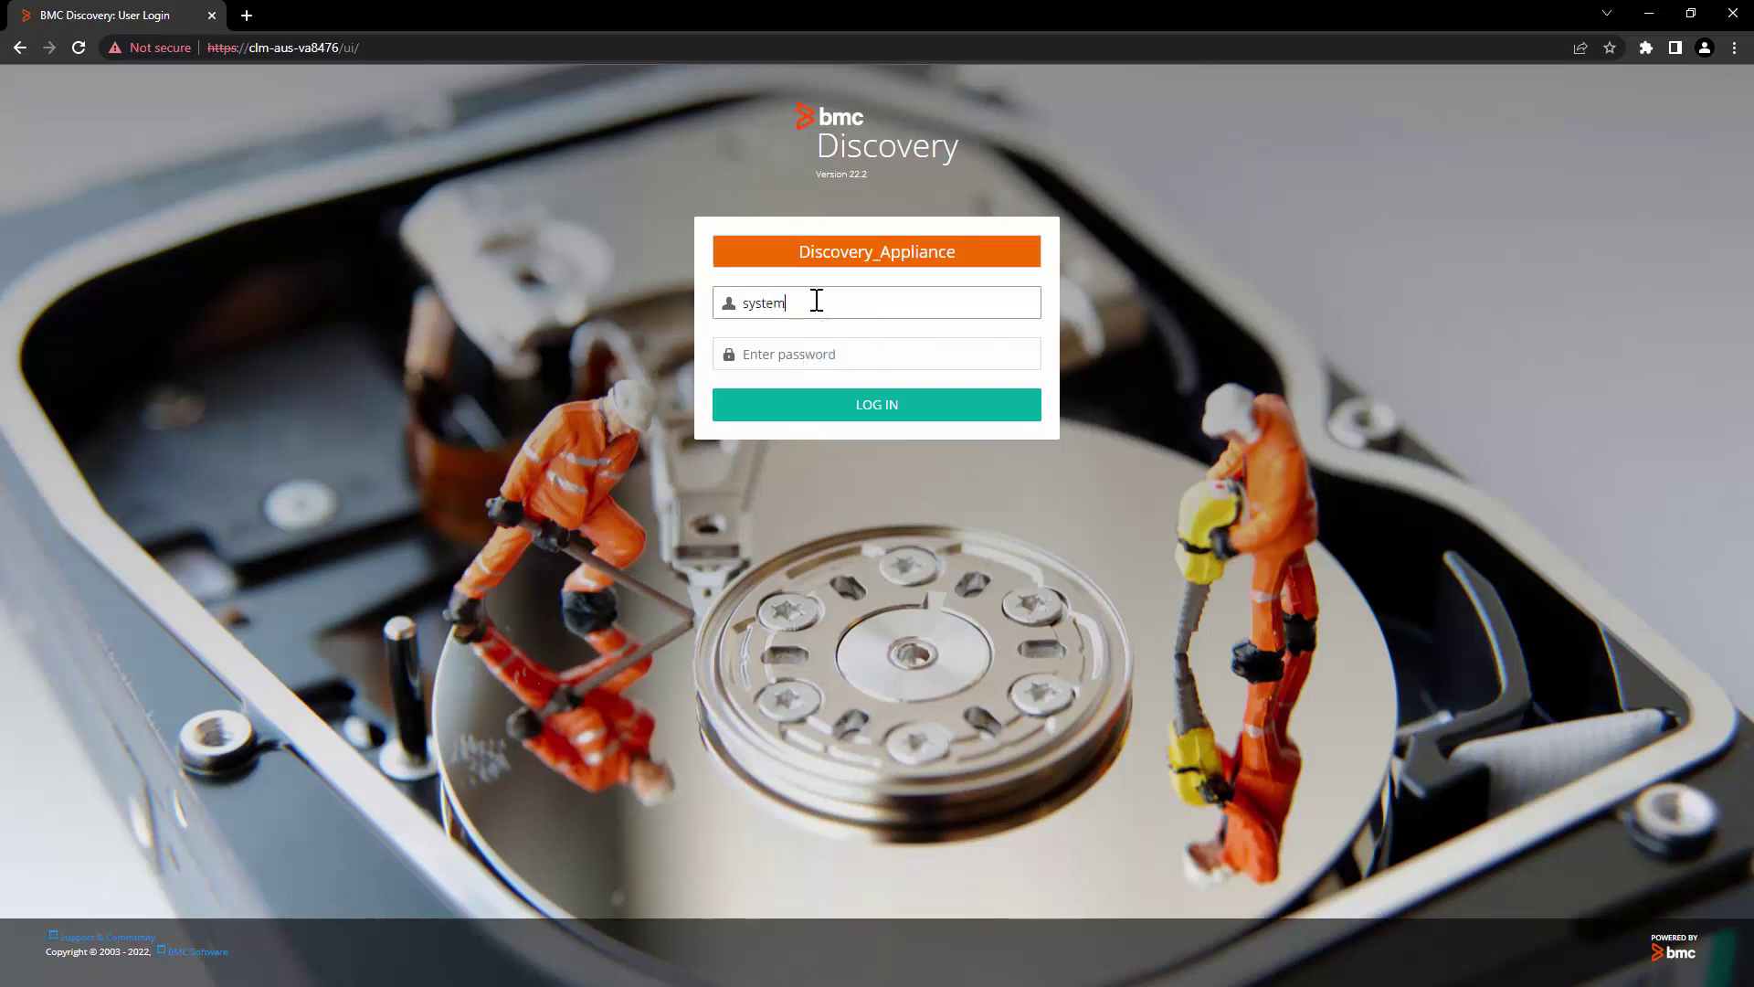
pyautogui.press('Tab')
pyautogui.write('s')
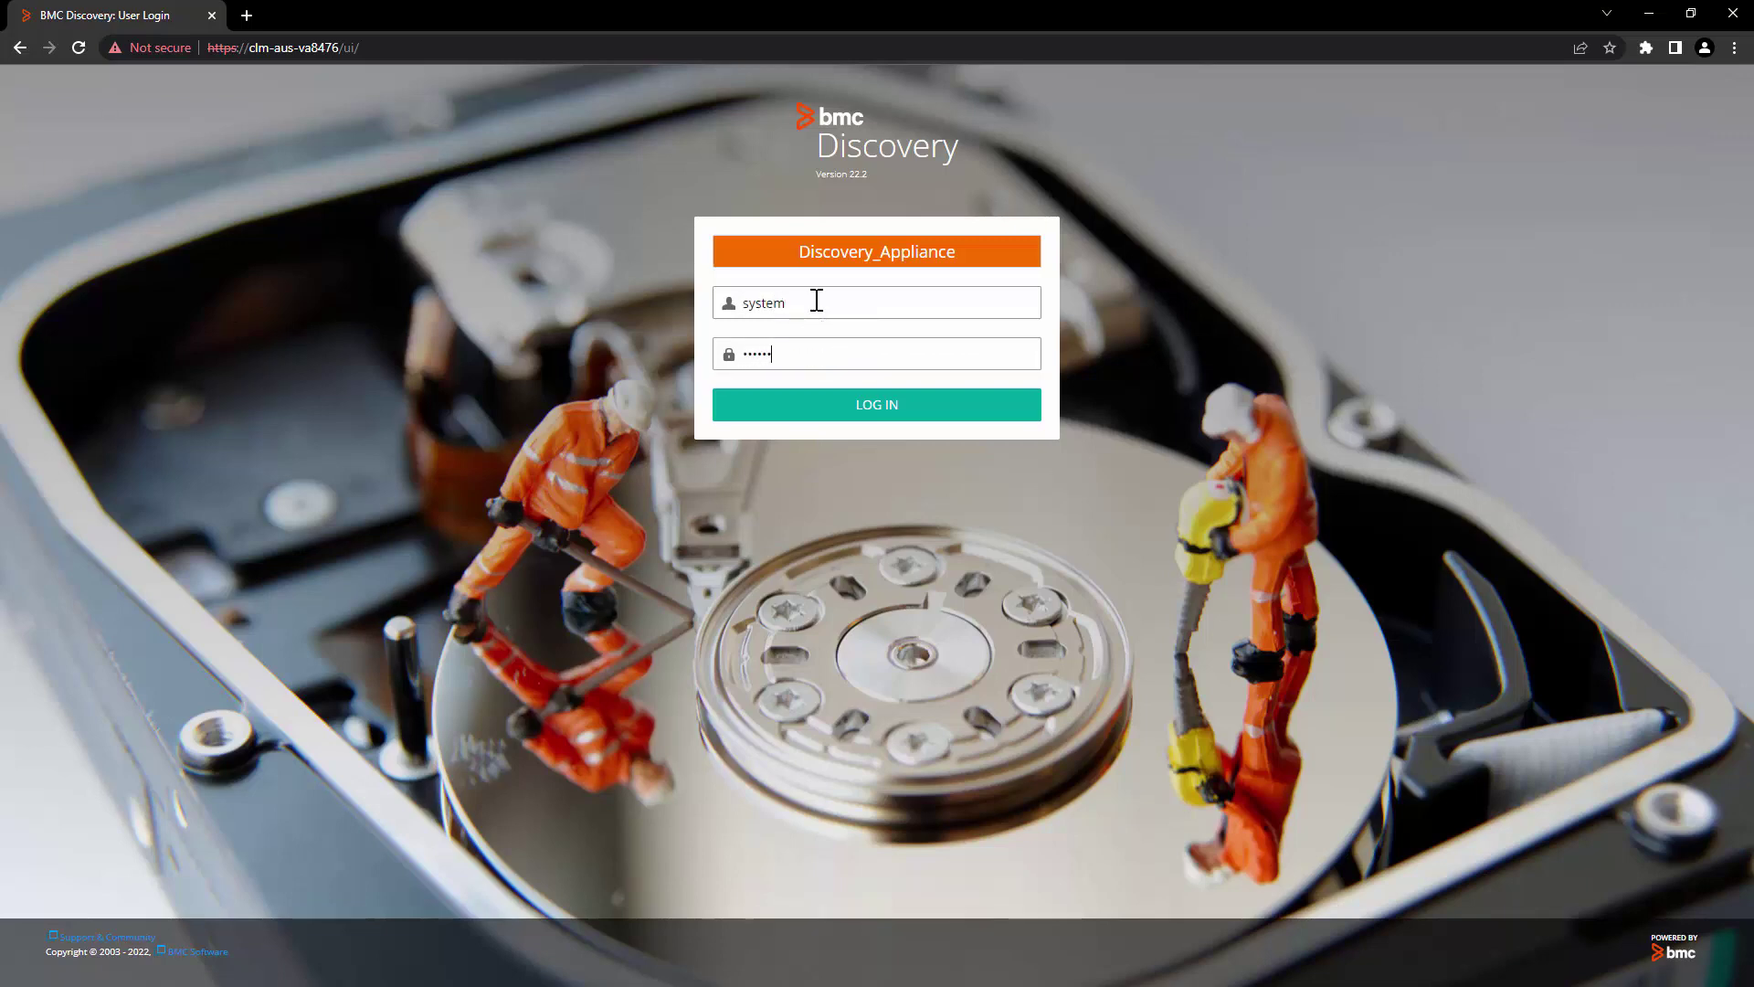
pyautogui.press('Return')
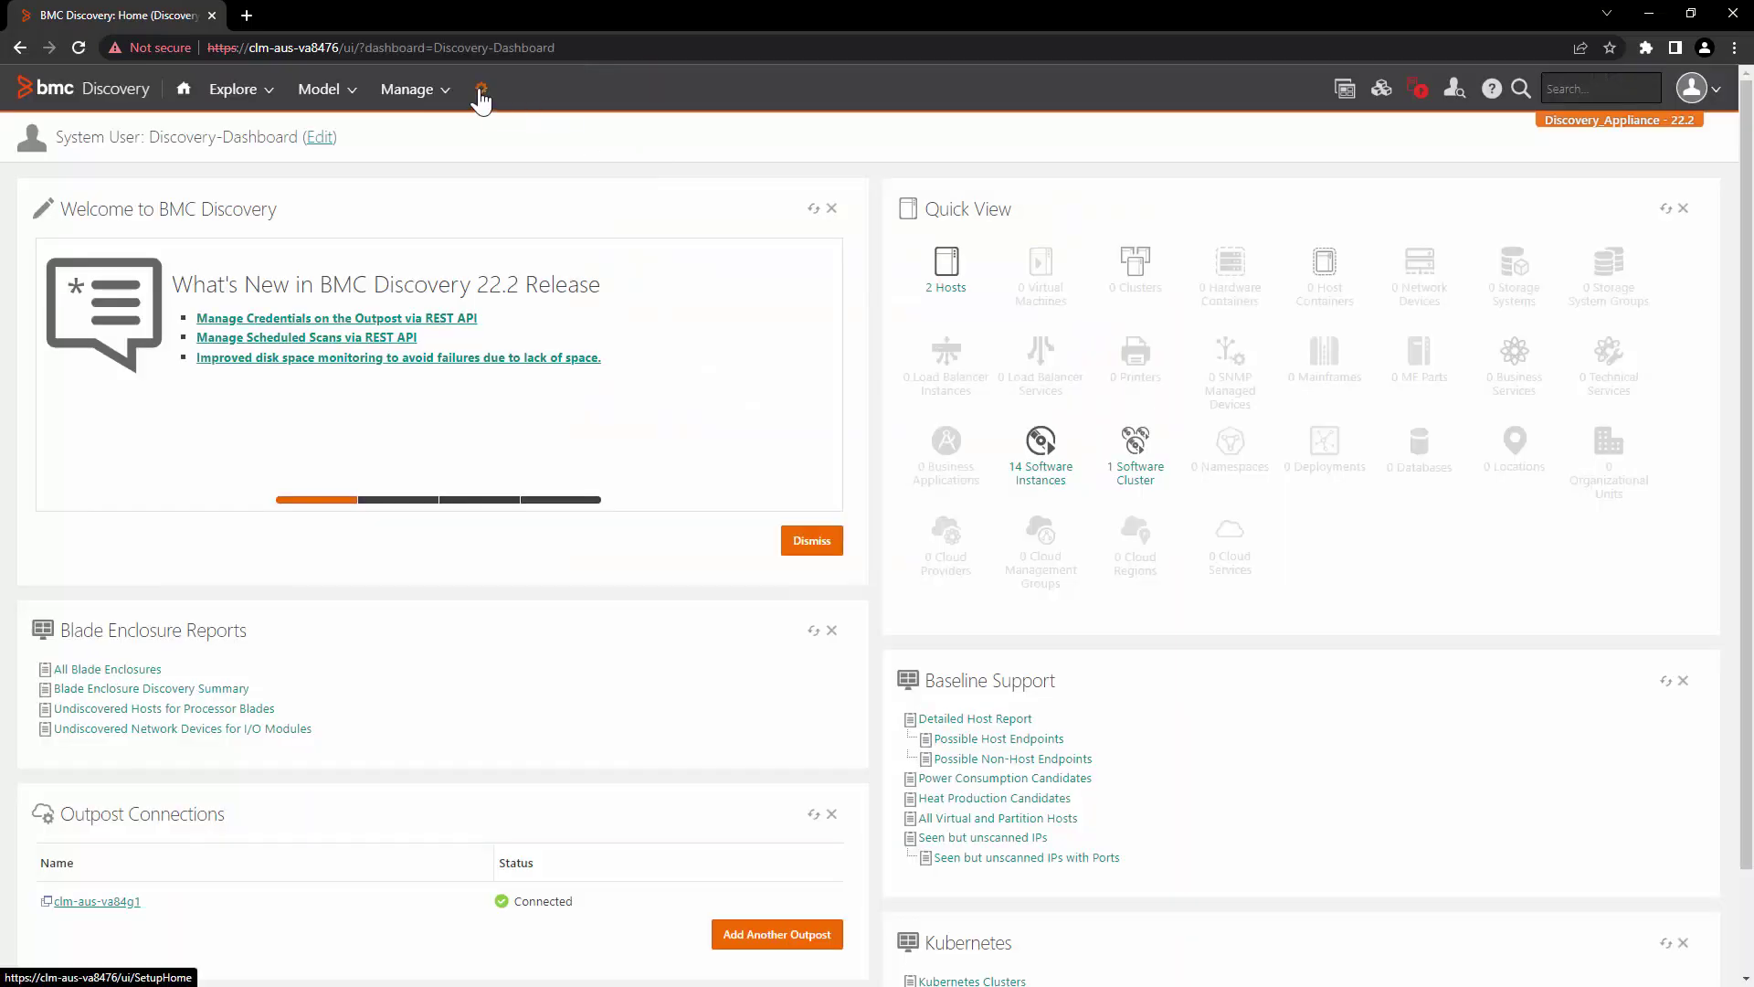
# Step: Open the Discovery Consolidation settings, then go back to the Administration page
pyautogui.click(482, 94)
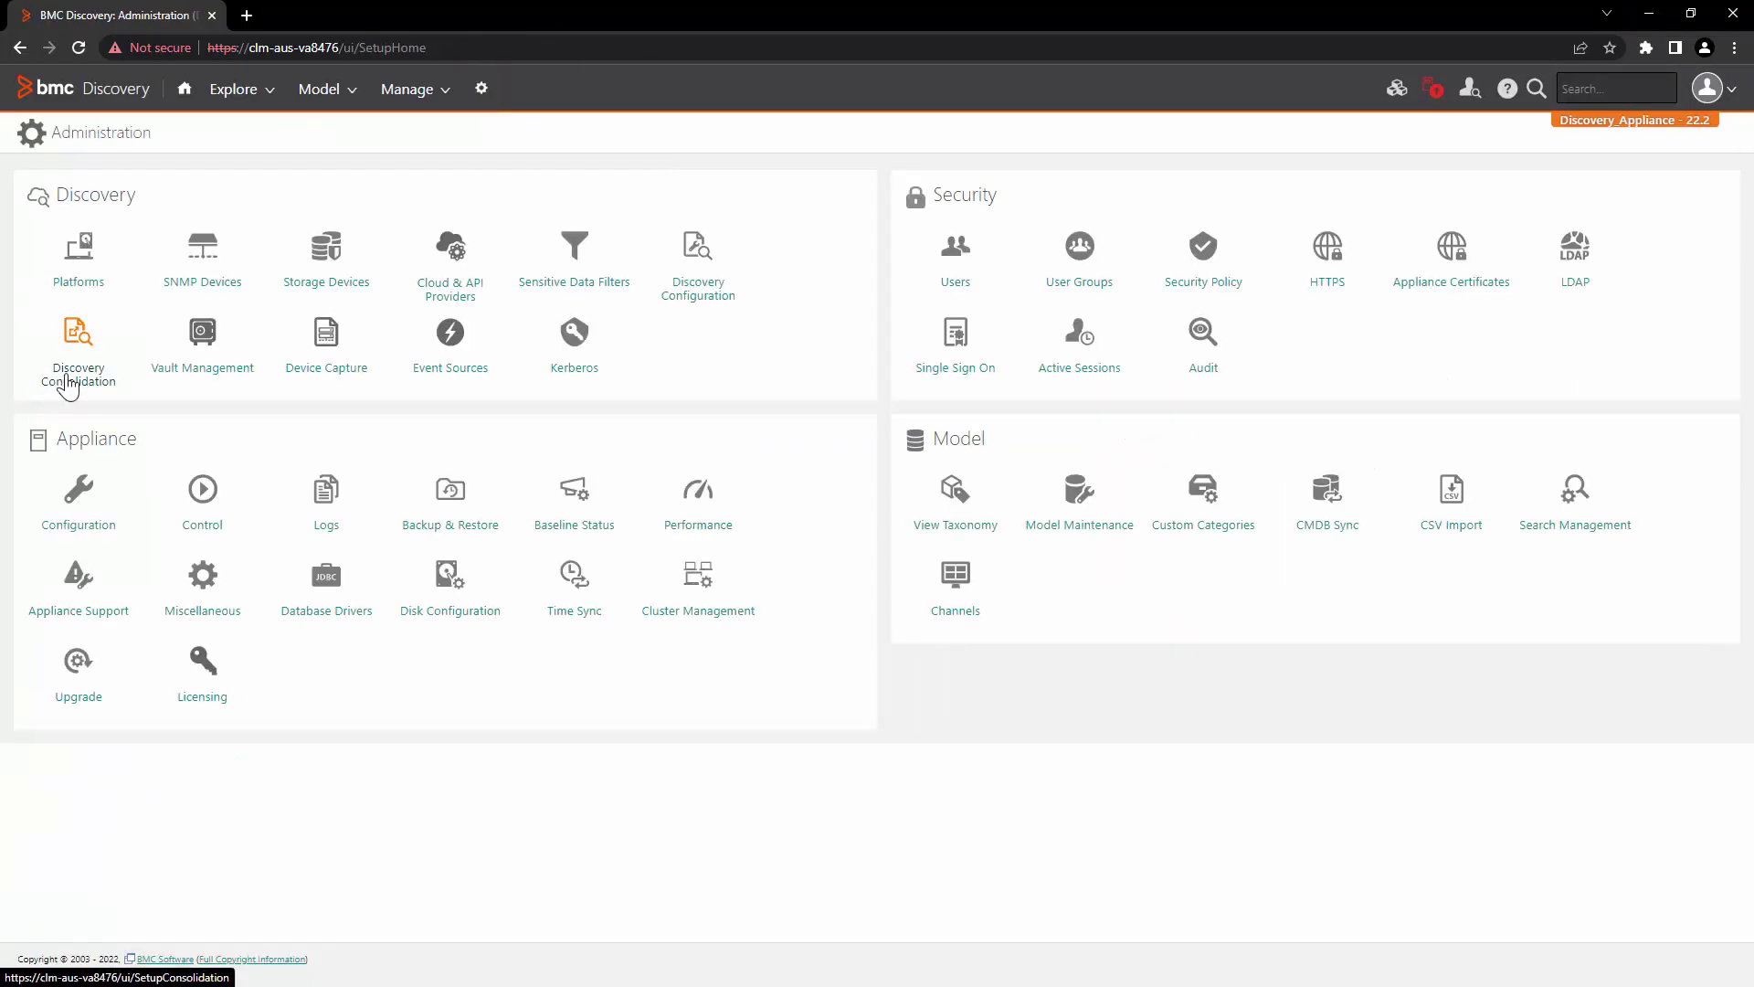
pyautogui.click(69, 382)
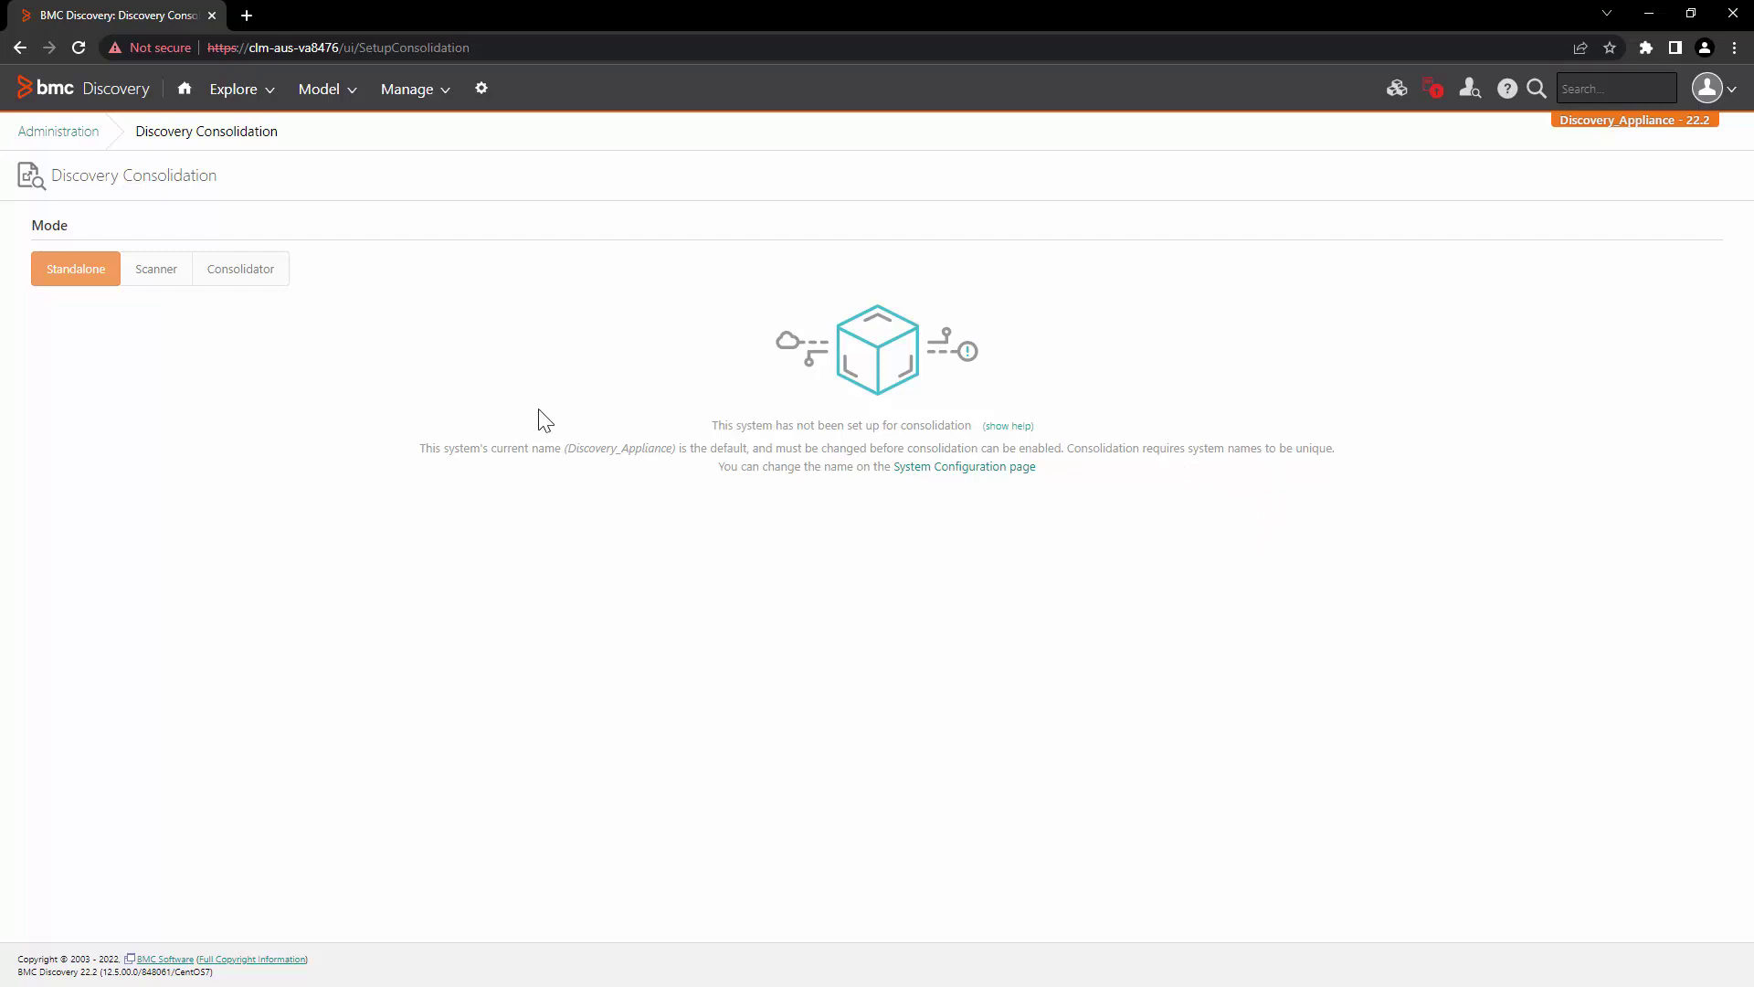
pyautogui.click(81, 135)
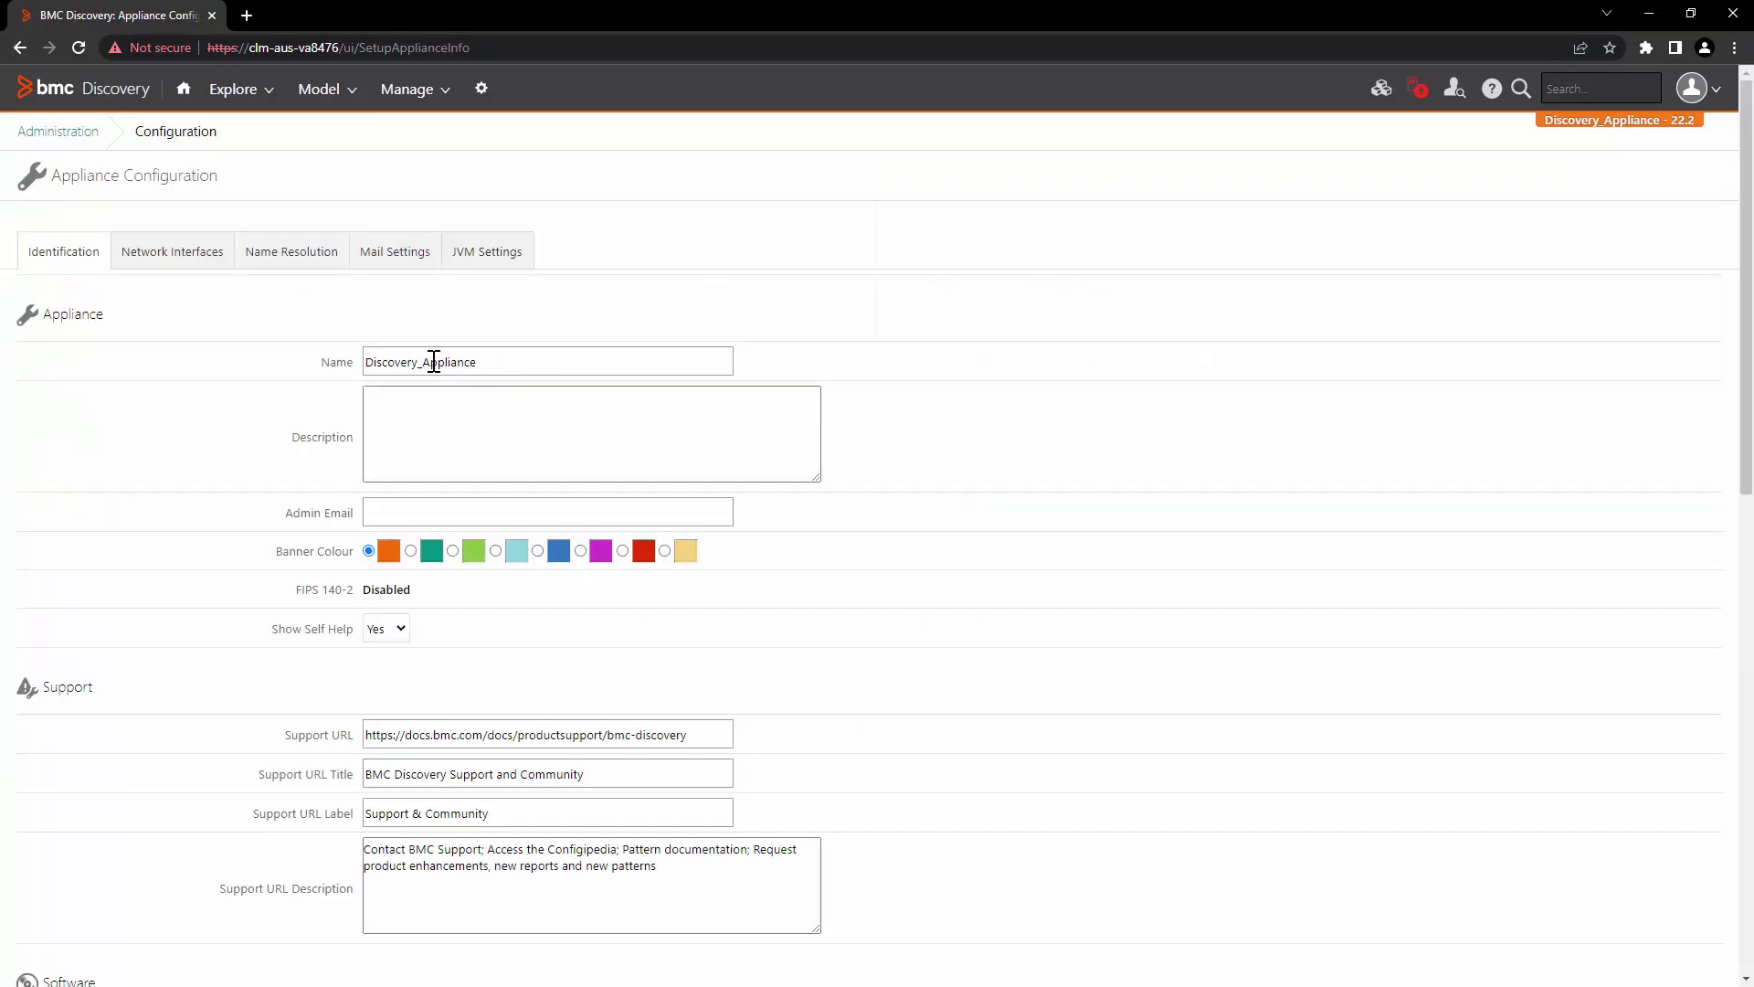
# Step: Rename the appliance to Discovery_clm-aus-va8476_Consolidator_EMEA and apply the change
pyautogui.moveTo(422, 361); pyautogui.dragTo(564, 360)
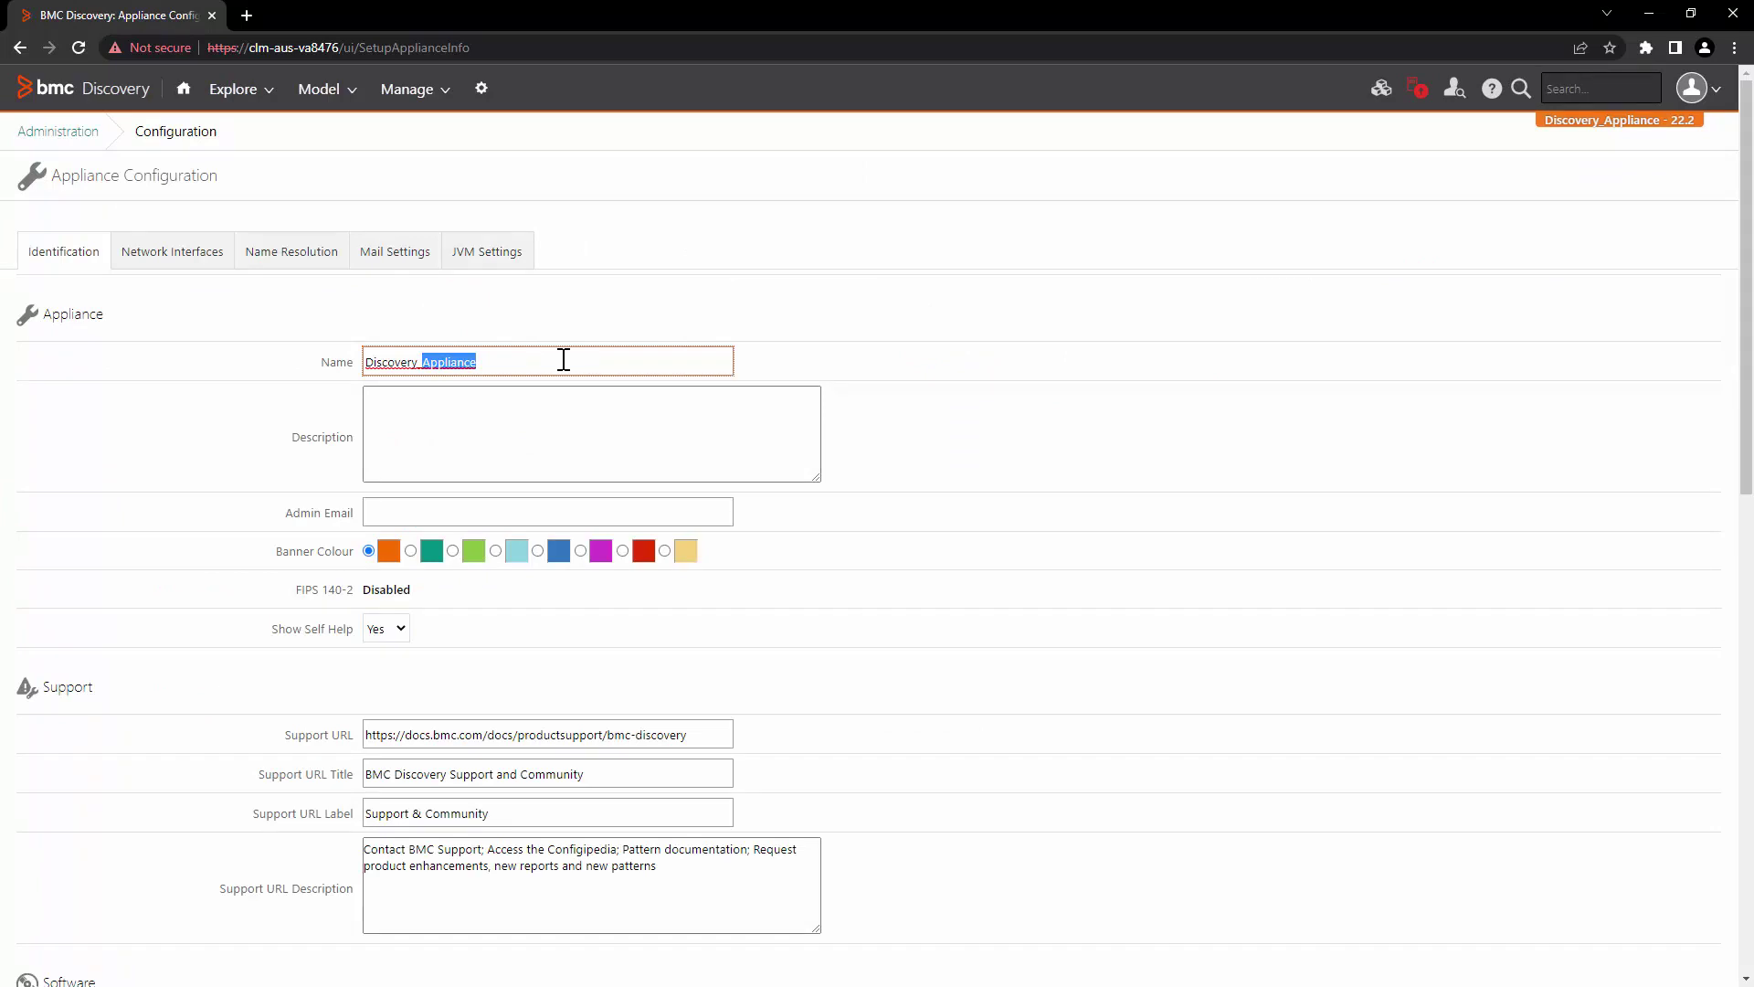
pyautogui.write('clm-aus-va8476')
pyautogui.write('EM')
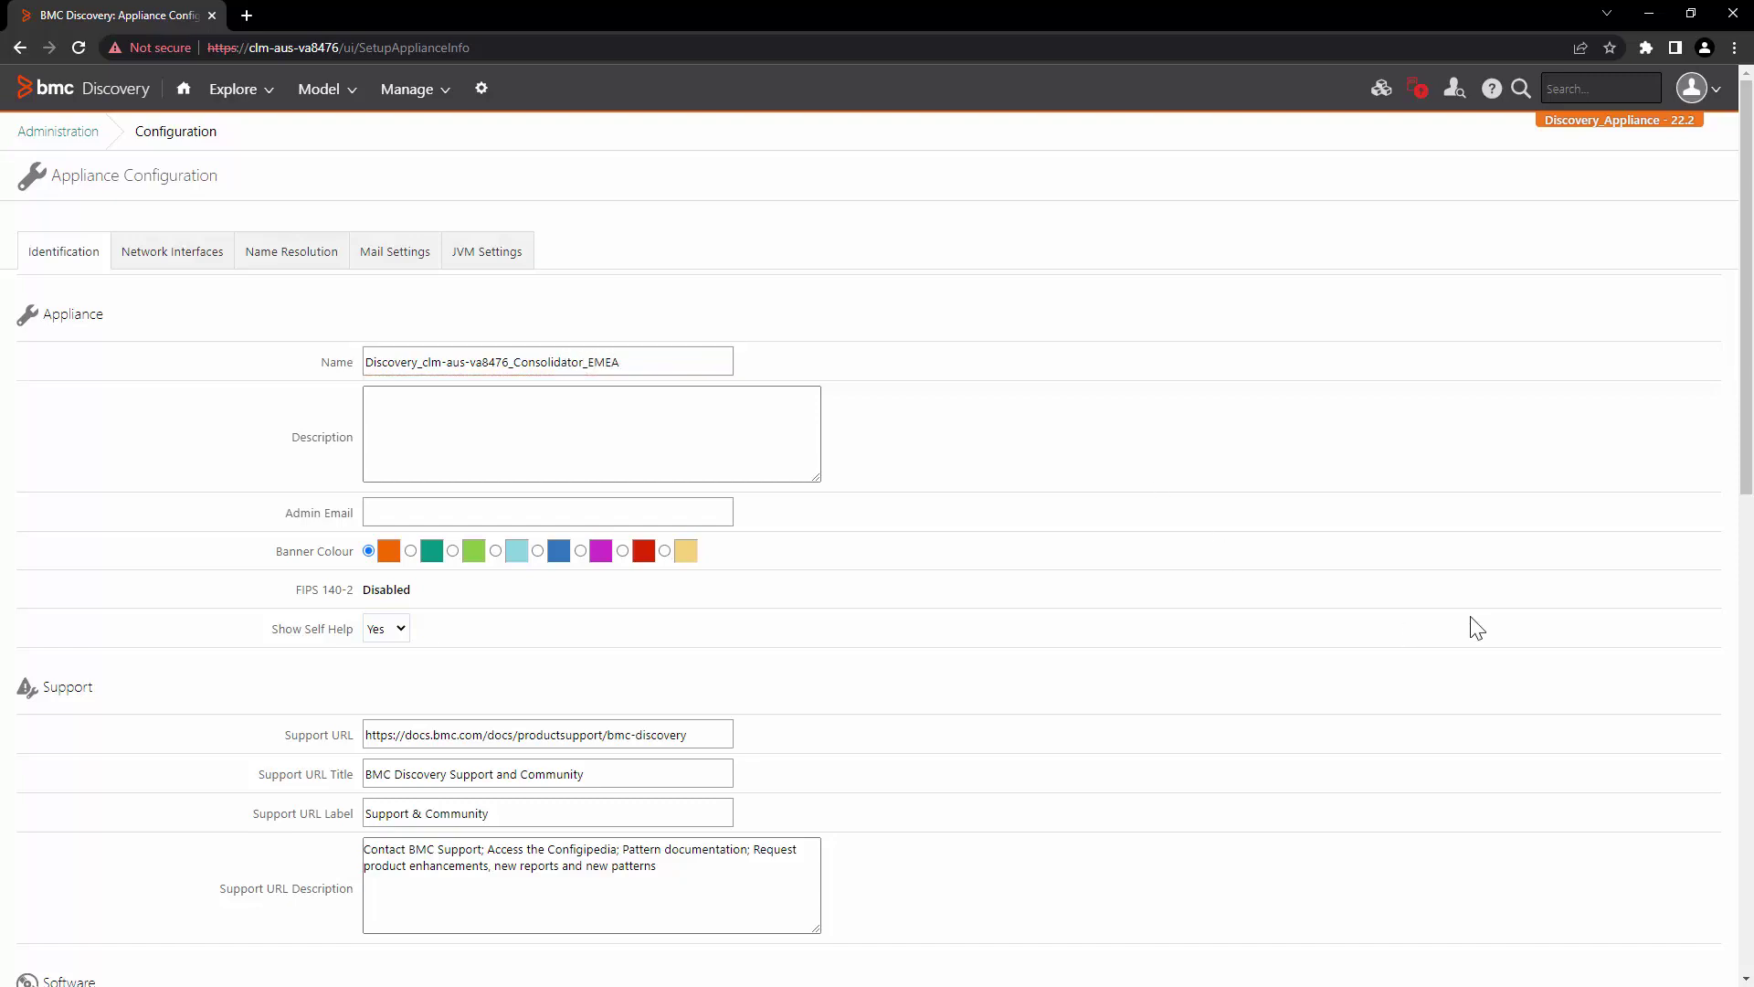
pyautogui.scroll(-10, 1472, 622)
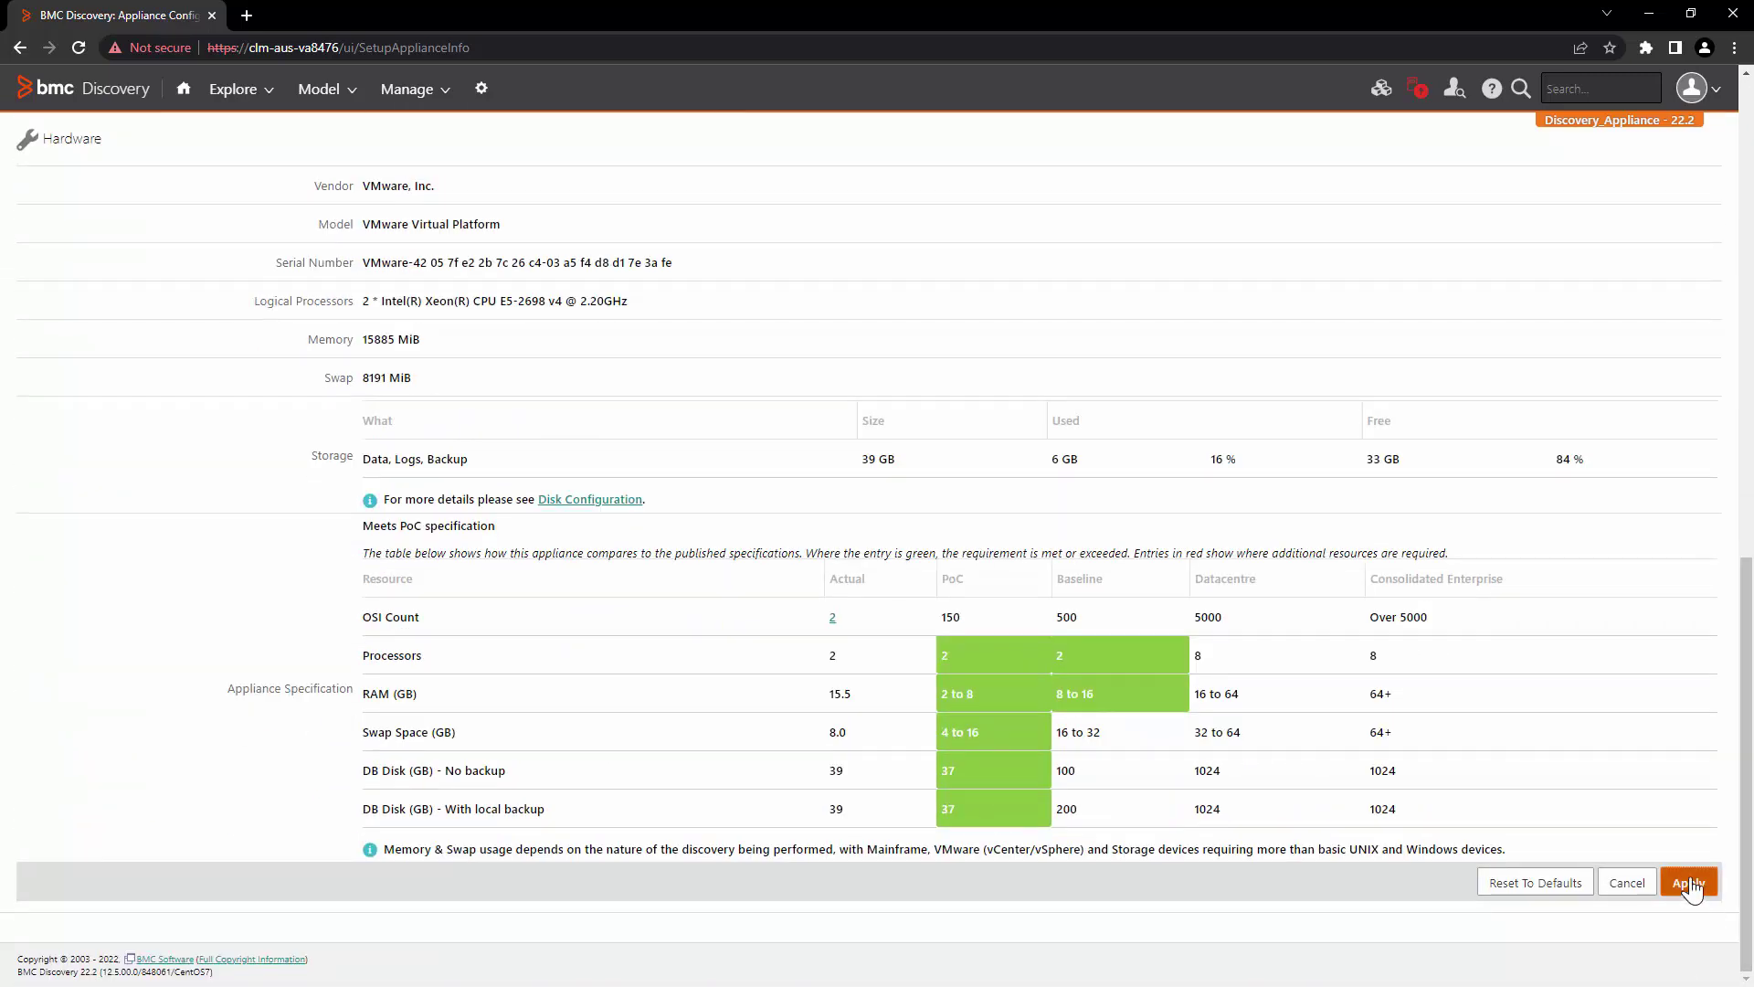
pyautogui.click(1689, 882)
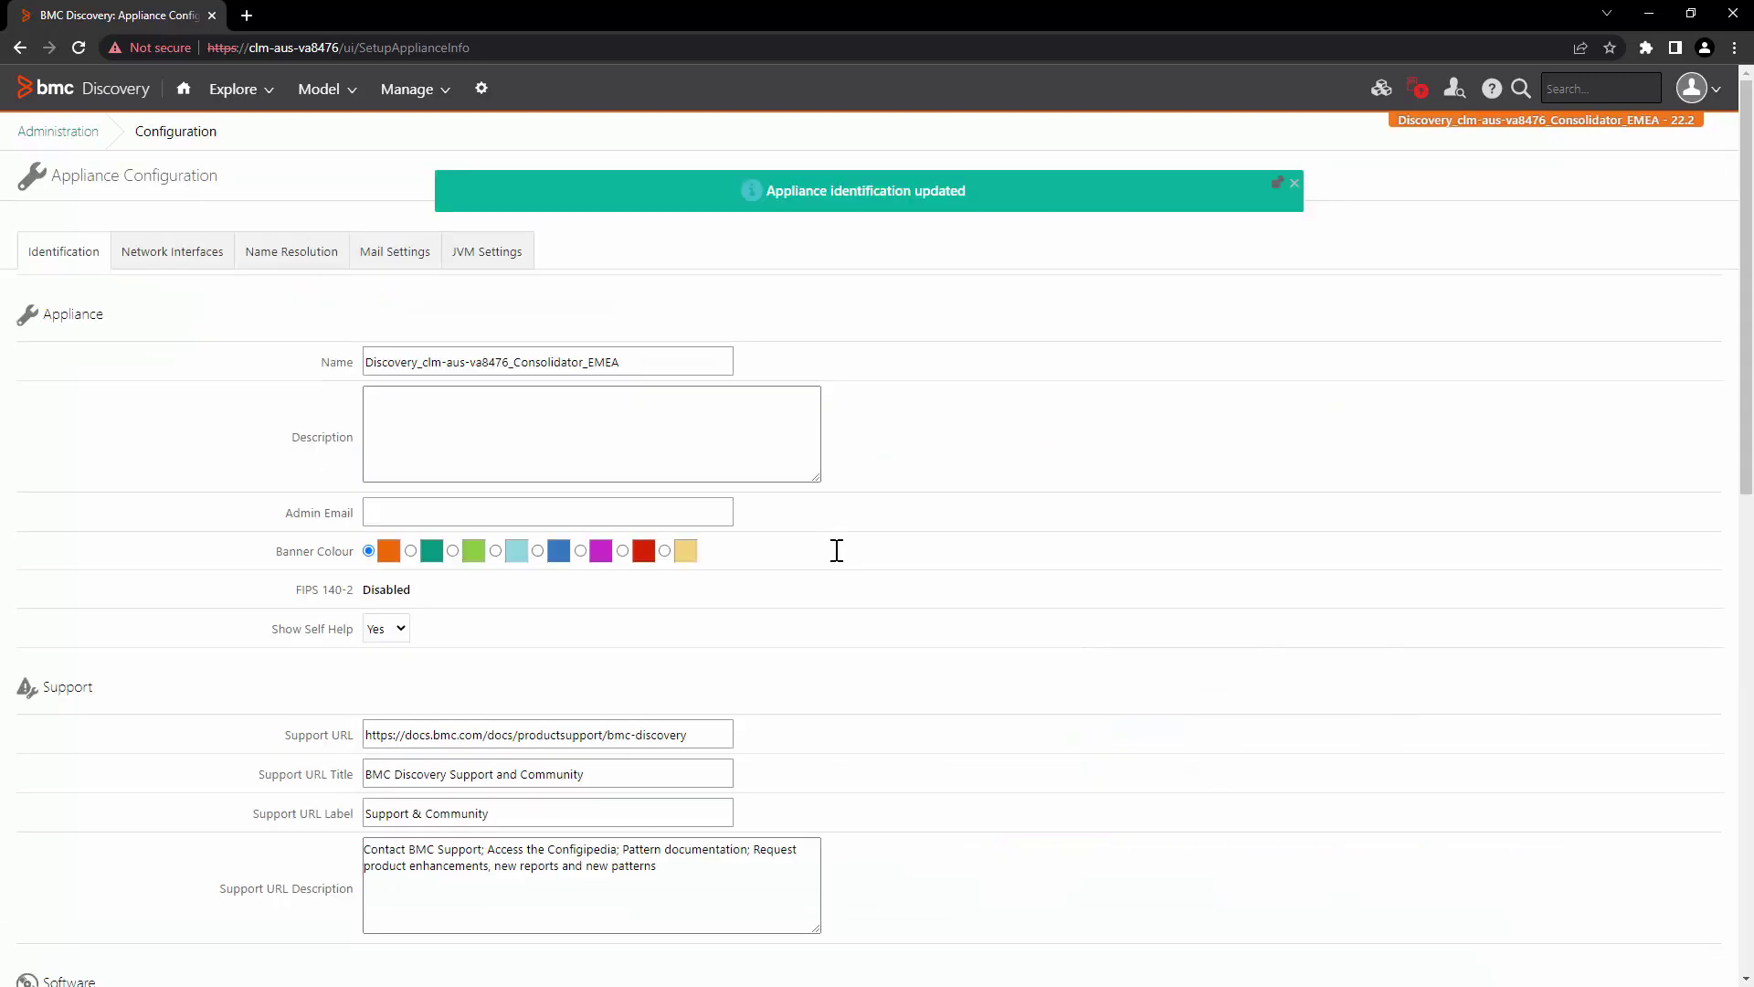
# Step: Switch this appliance to Consolidator mode in Discovery Consolidation
pyautogui.click(57, 131)
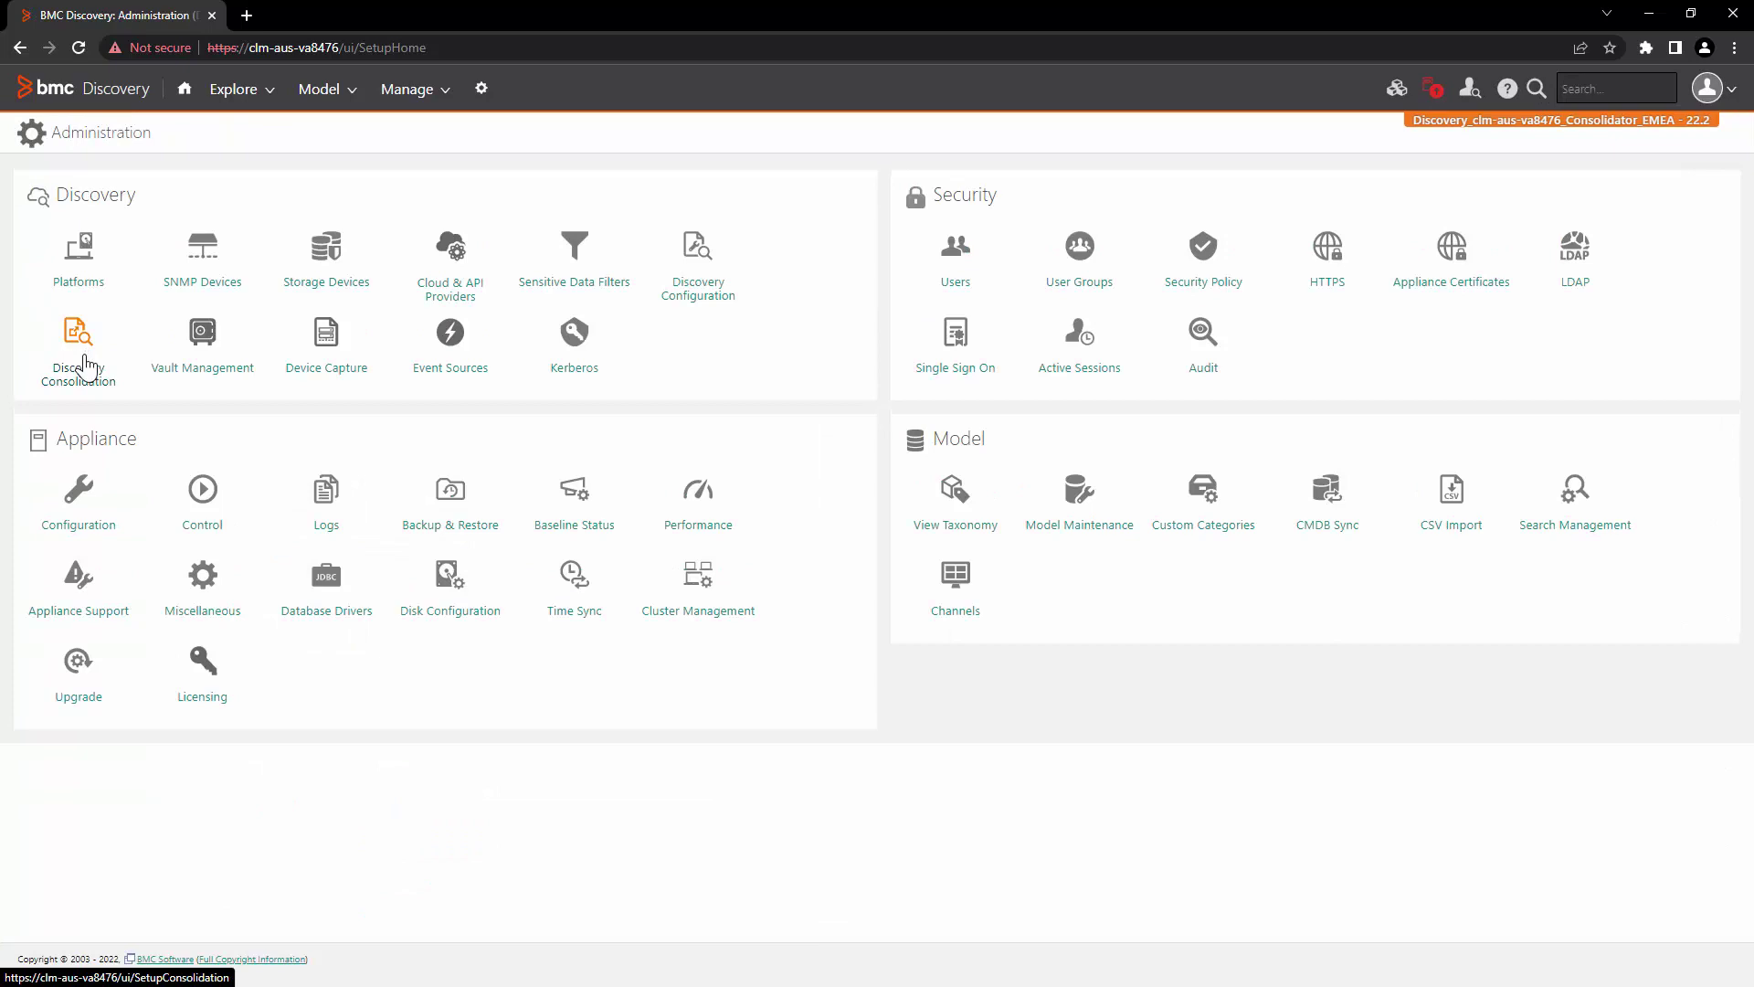
pyautogui.click(82, 366)
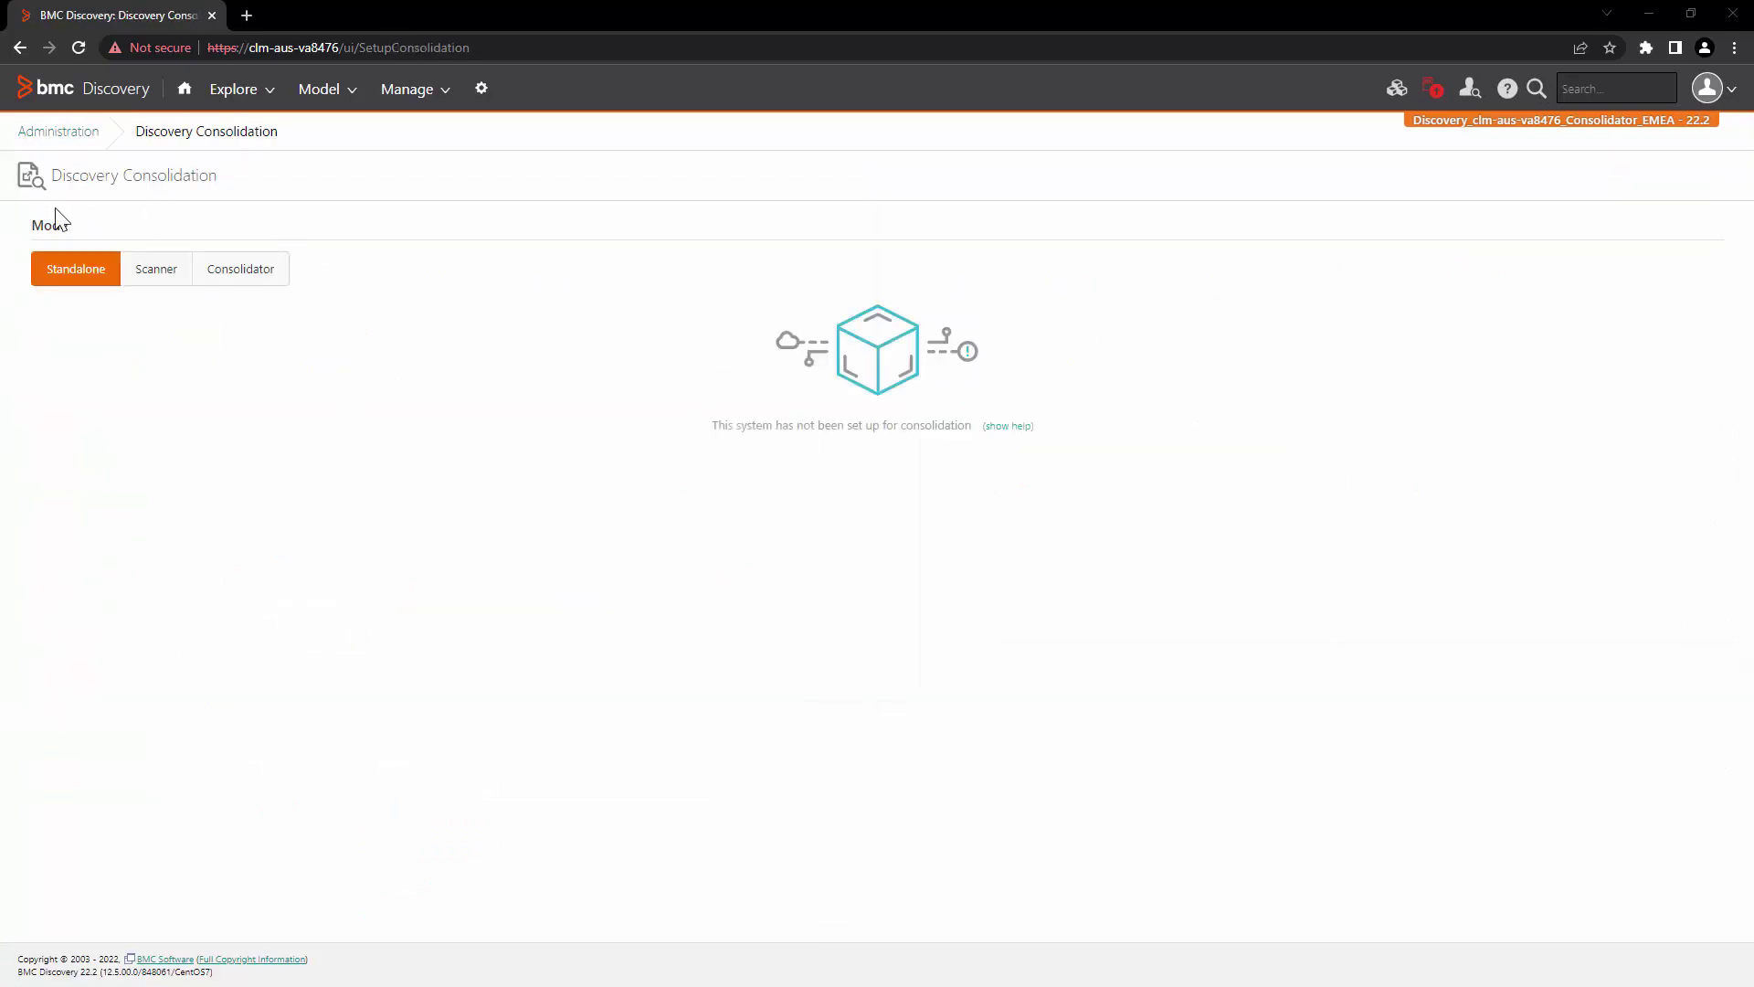
pyautogui.click(242, 271)
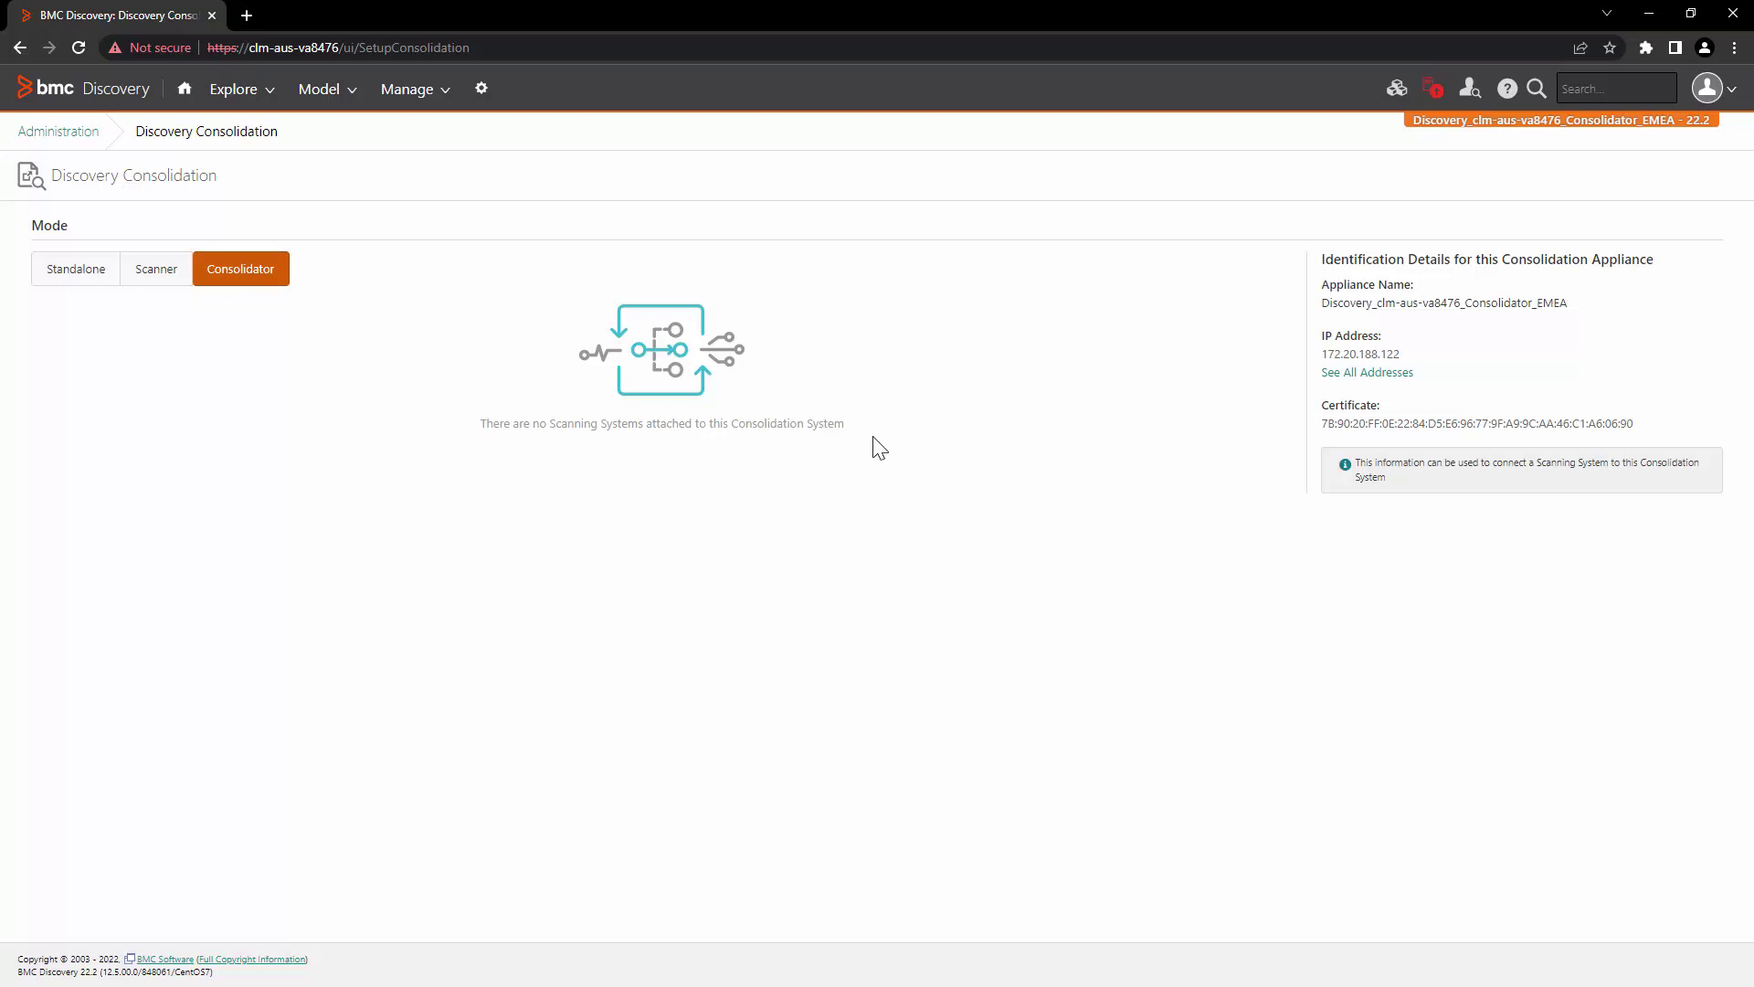
# Step: Copy the appliance's IP address 172.20.188.122 from its identification details
pyautogui.moveTo(1323, 260); pyautogui.dragTo(1664, 266)
pyautogui.click(1611, 309)
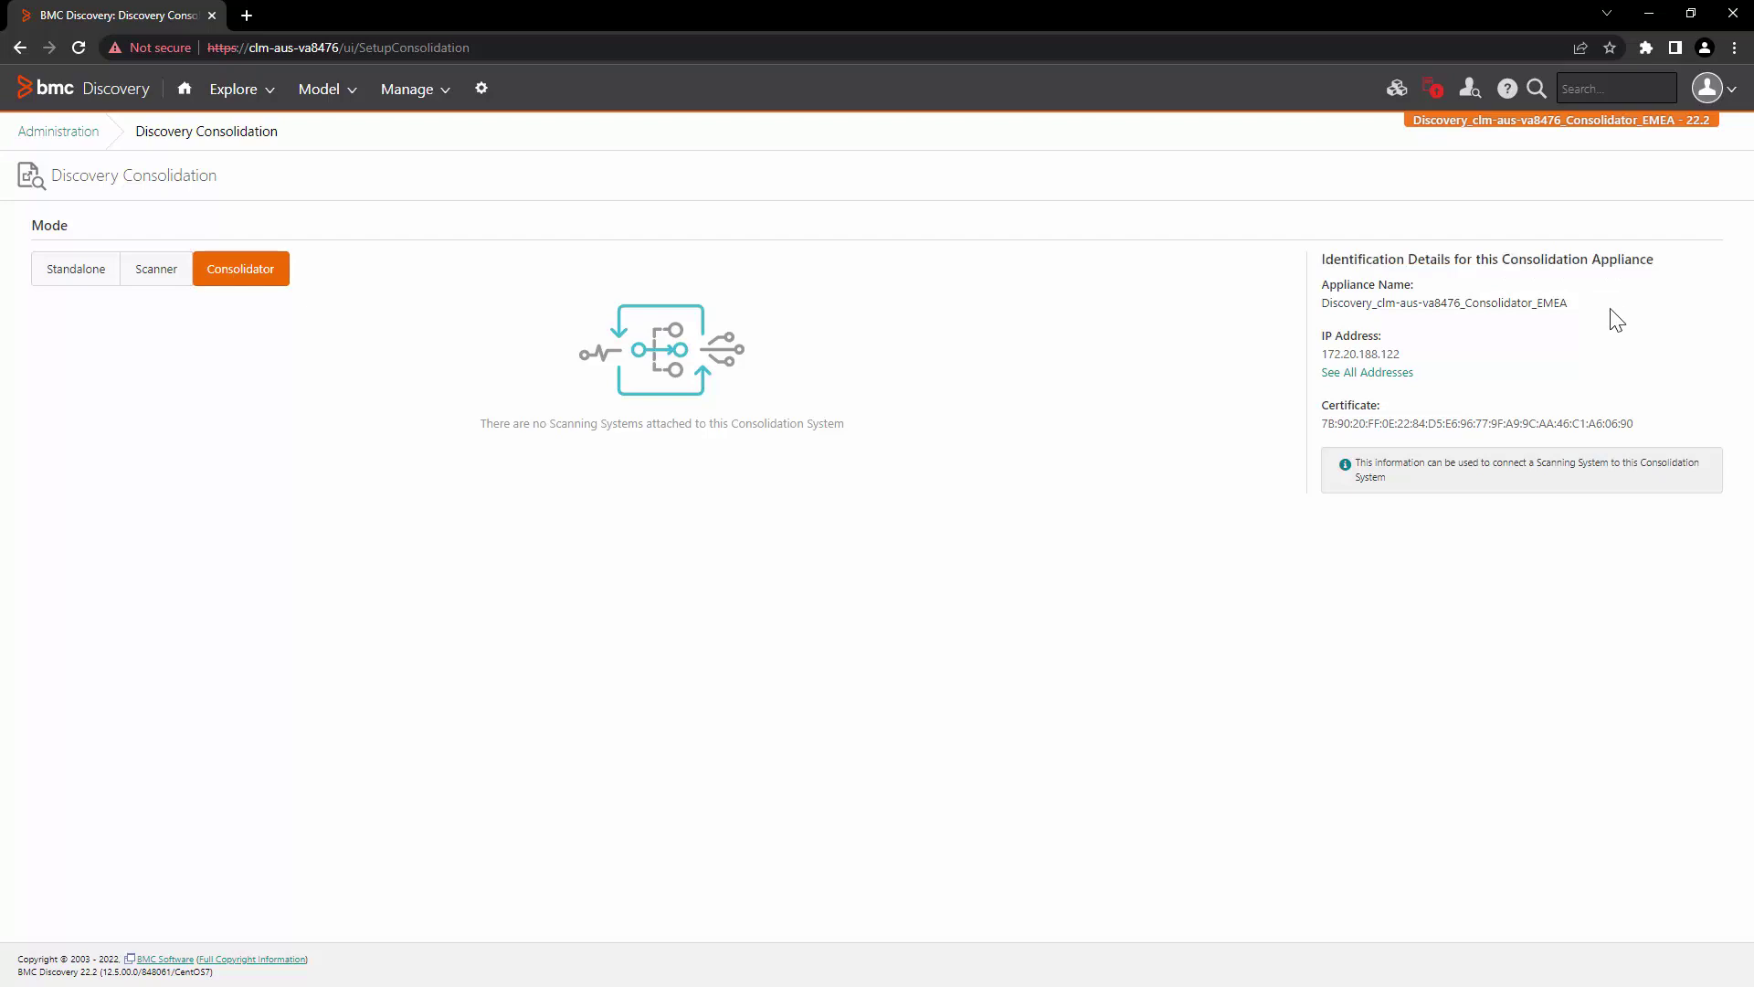
pyautogui.moveTo(1401, 355); pyautogui.dragTo(1323, 355)
pyautogui.rightClick(1359, 354)
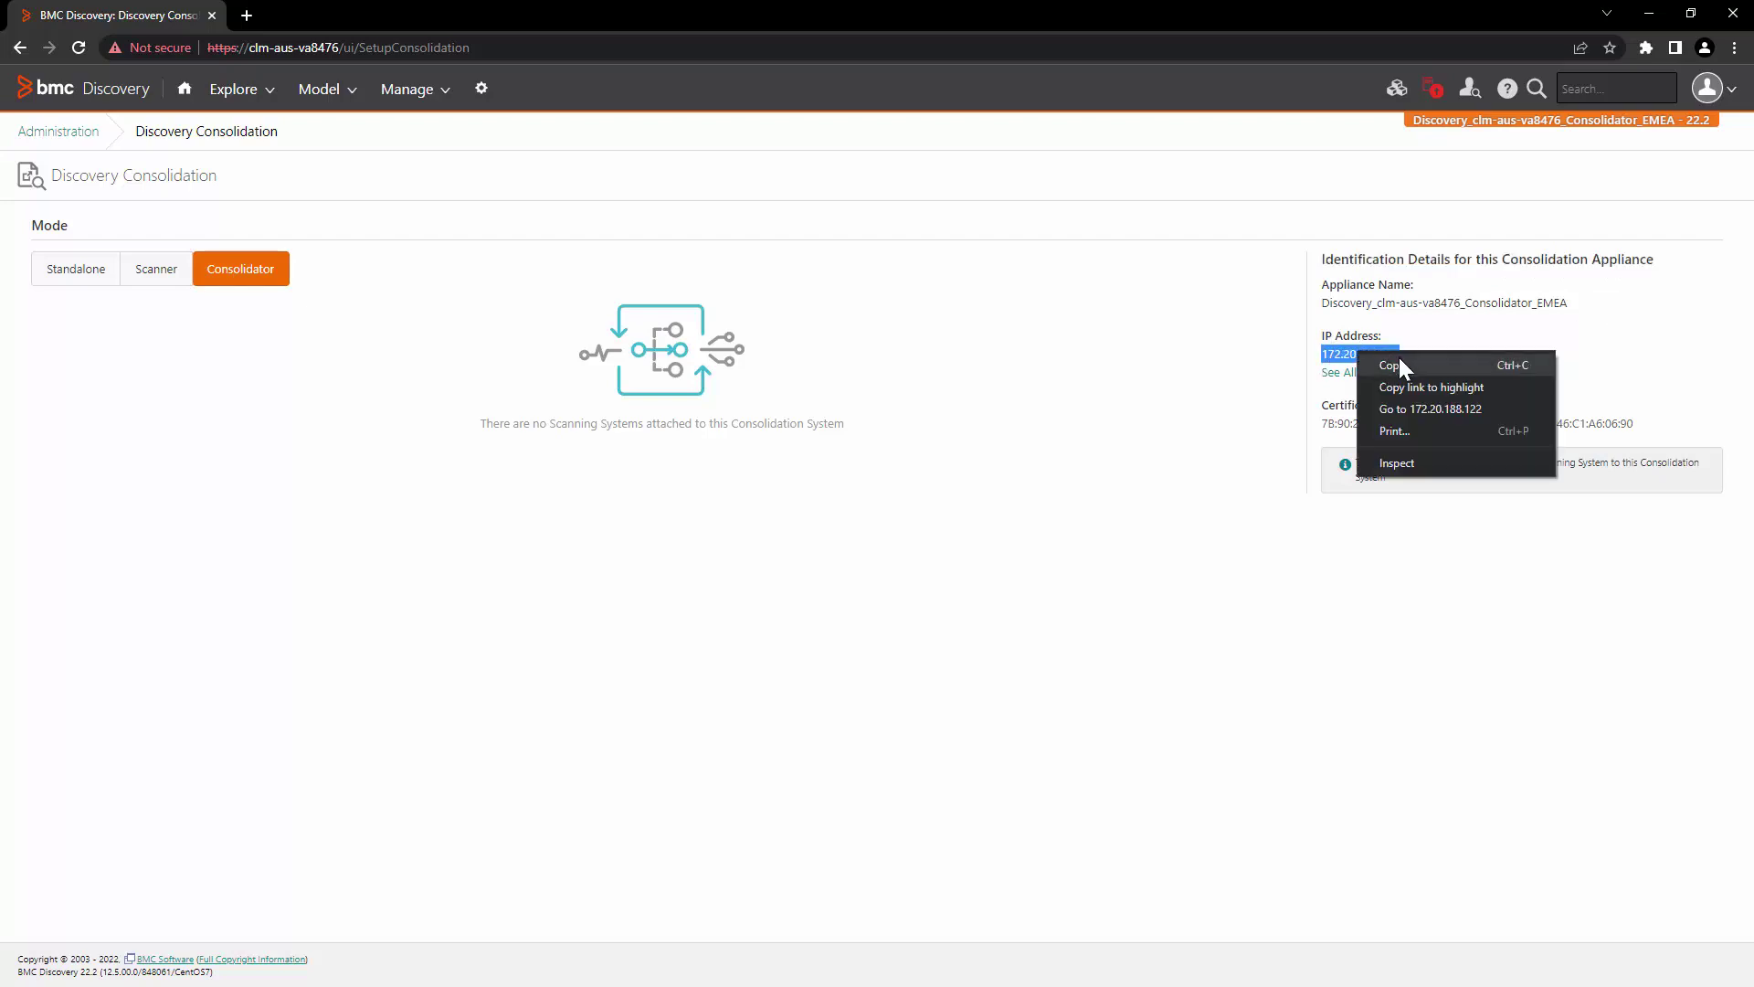
pyautogui.click(1439, 365)
pyautogui.click(1537, 358)
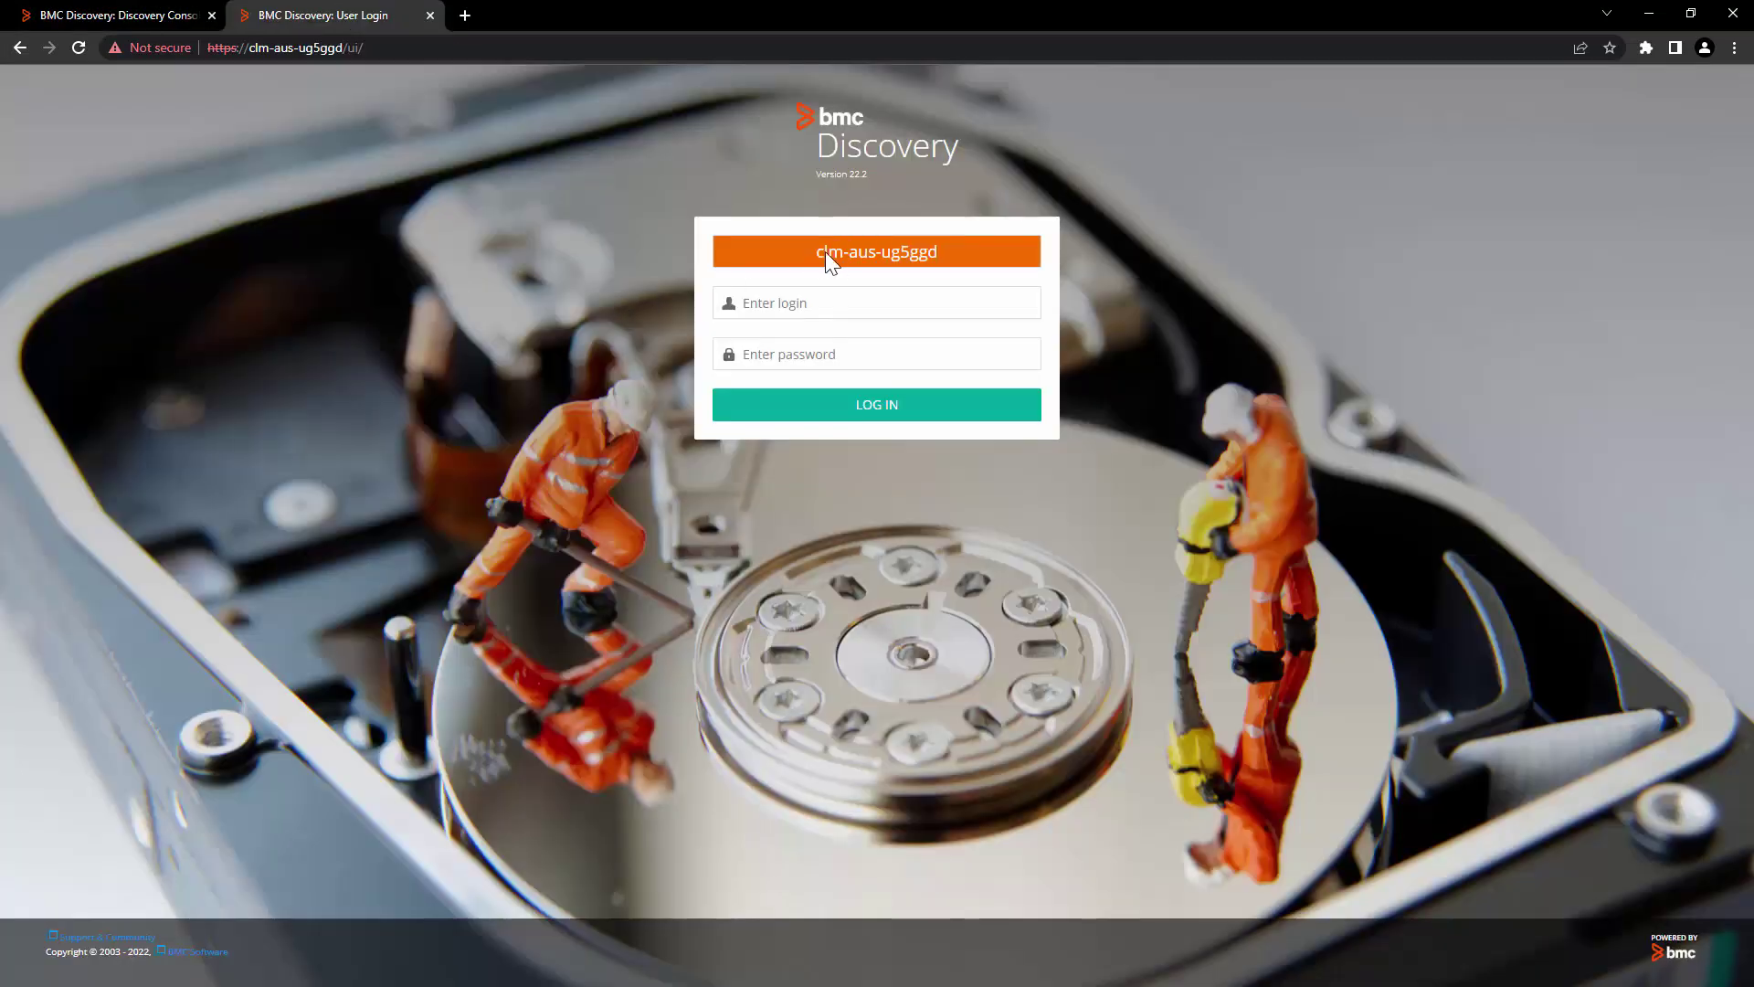
# Step: Log in to the second appliance clm-aus-ug5ggd as the system user
pyautogui.moveTo(825, 252); pyautogui.dragTo(1173, 275)
pyautogui.click(1298, 277)
pyautogui.click(811, 302)
pyautogui.write('system')
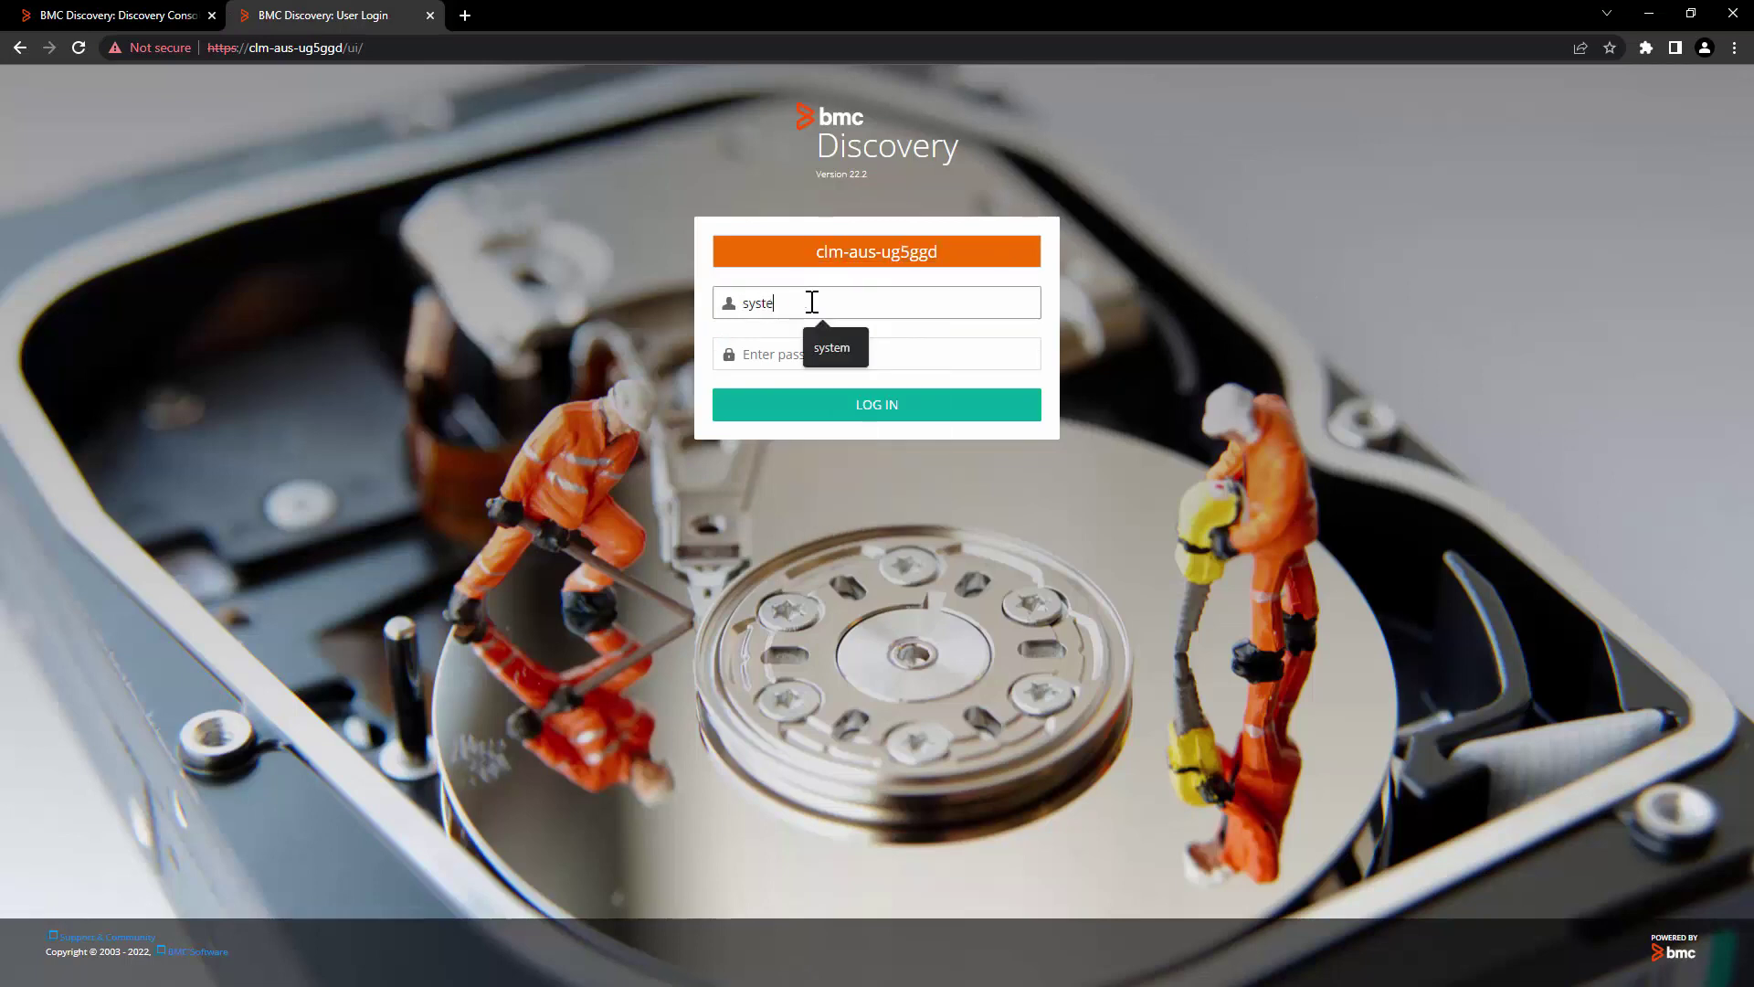
pyautogui.press('Tab')
pyautogui.write('system')
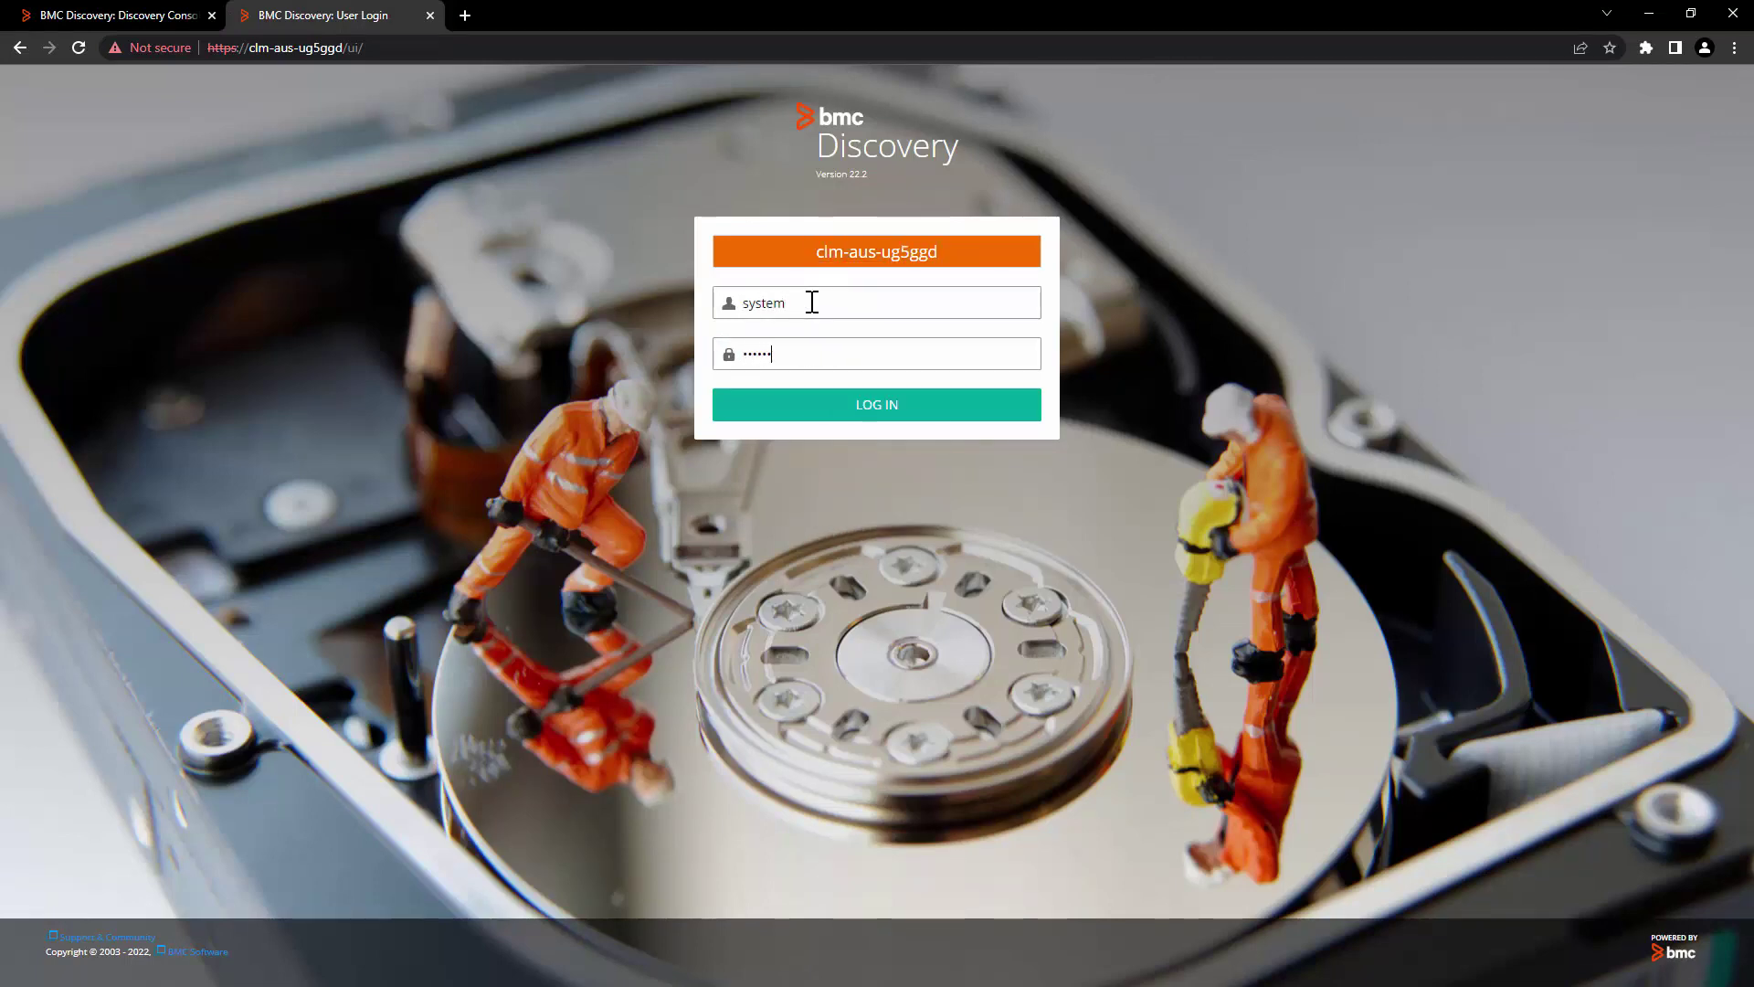
pyautogui.press('Return')
# Step: Rename the scanner appliance to Discovery_clm-aus-ug5ggd_Scanner_EMEA and apply it
pyautogui.click(481, 89)
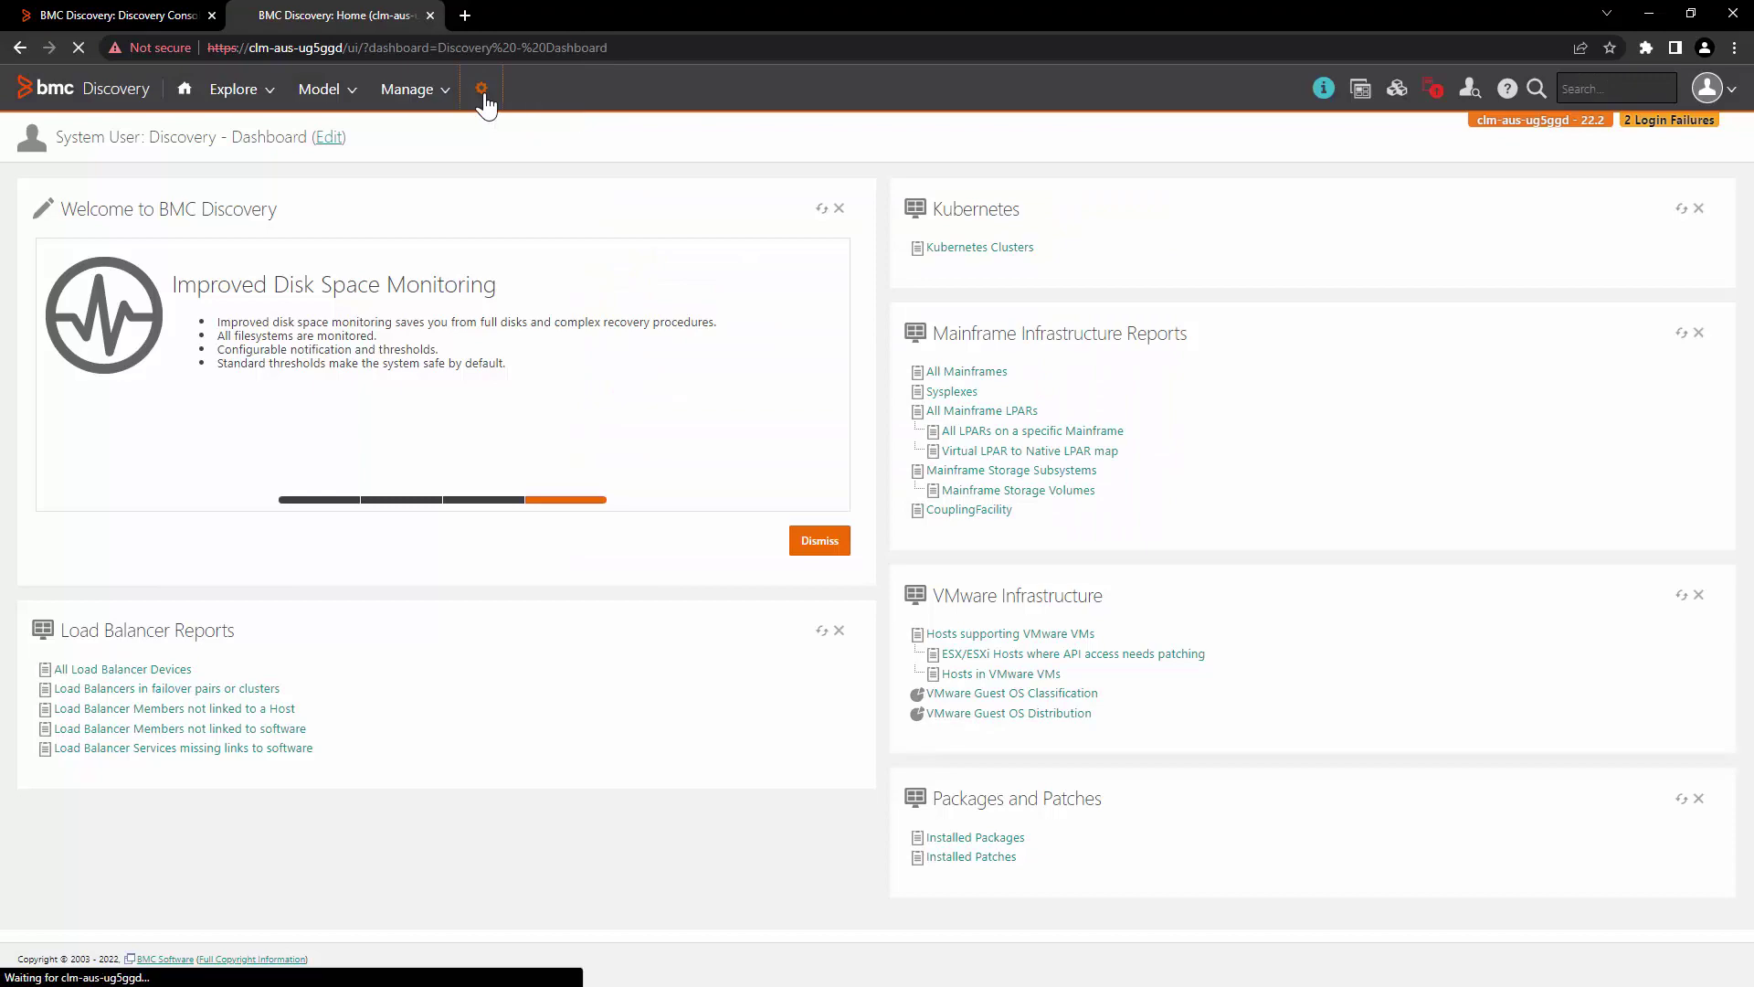
pyautogui.click(70, 498)
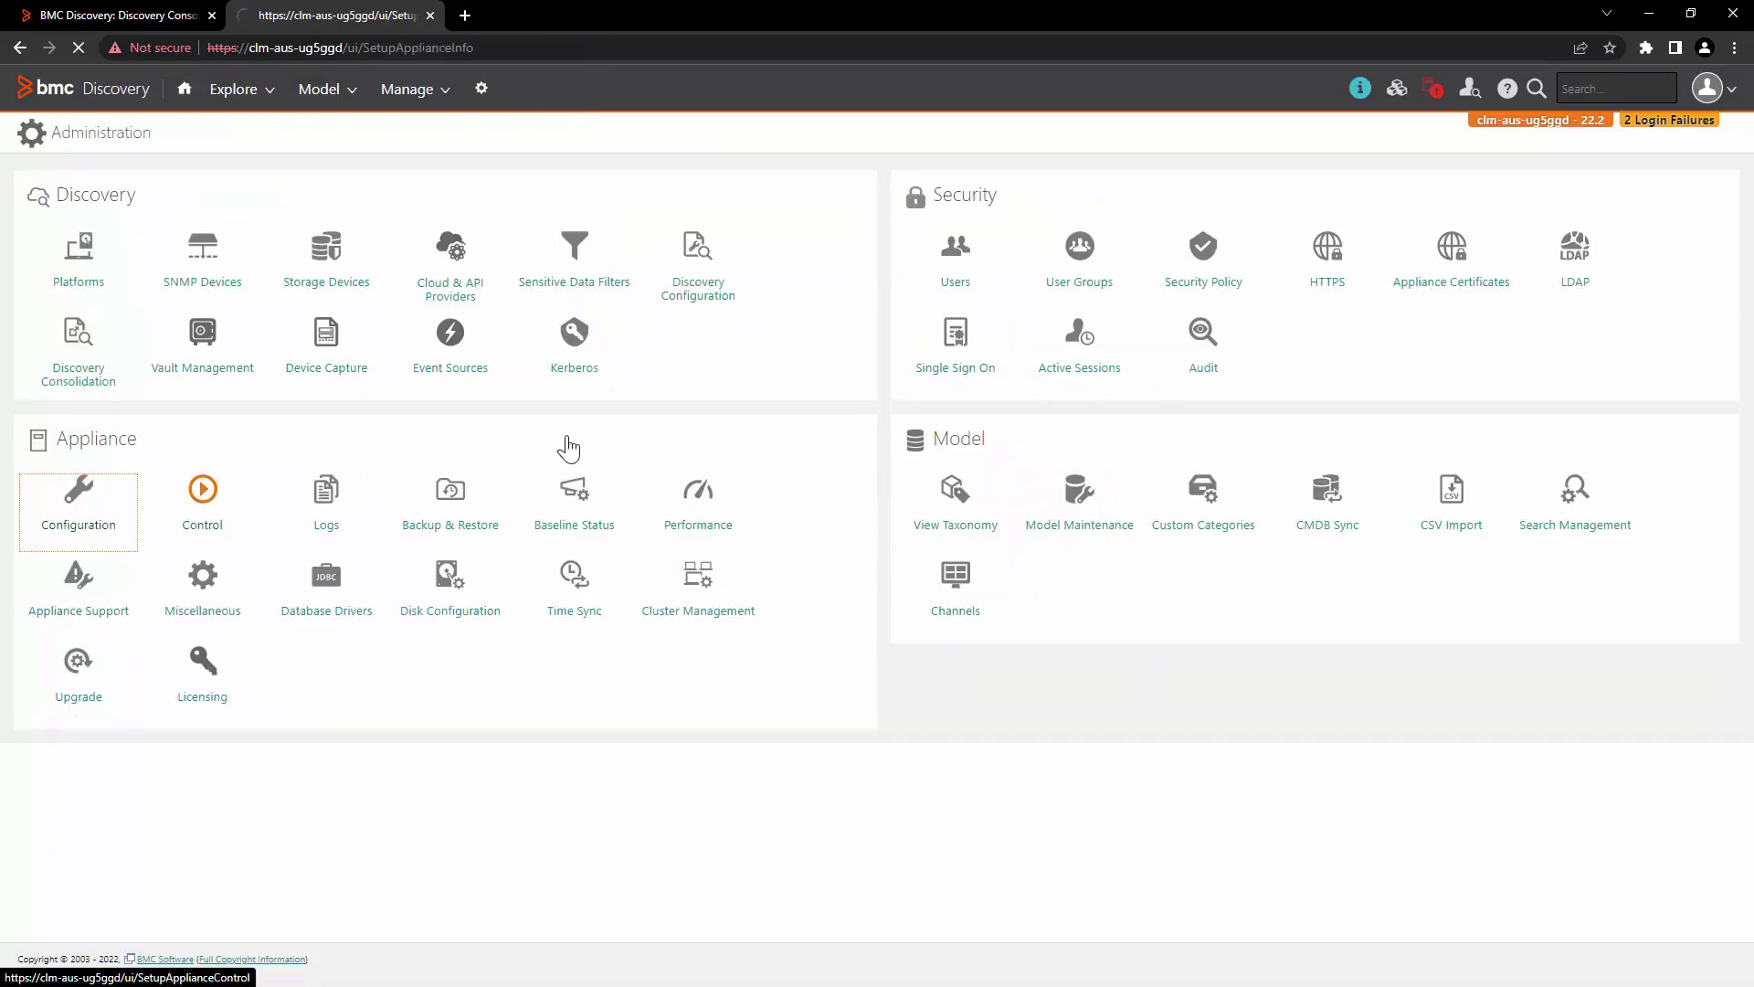
pyautogui.click(658, 423)
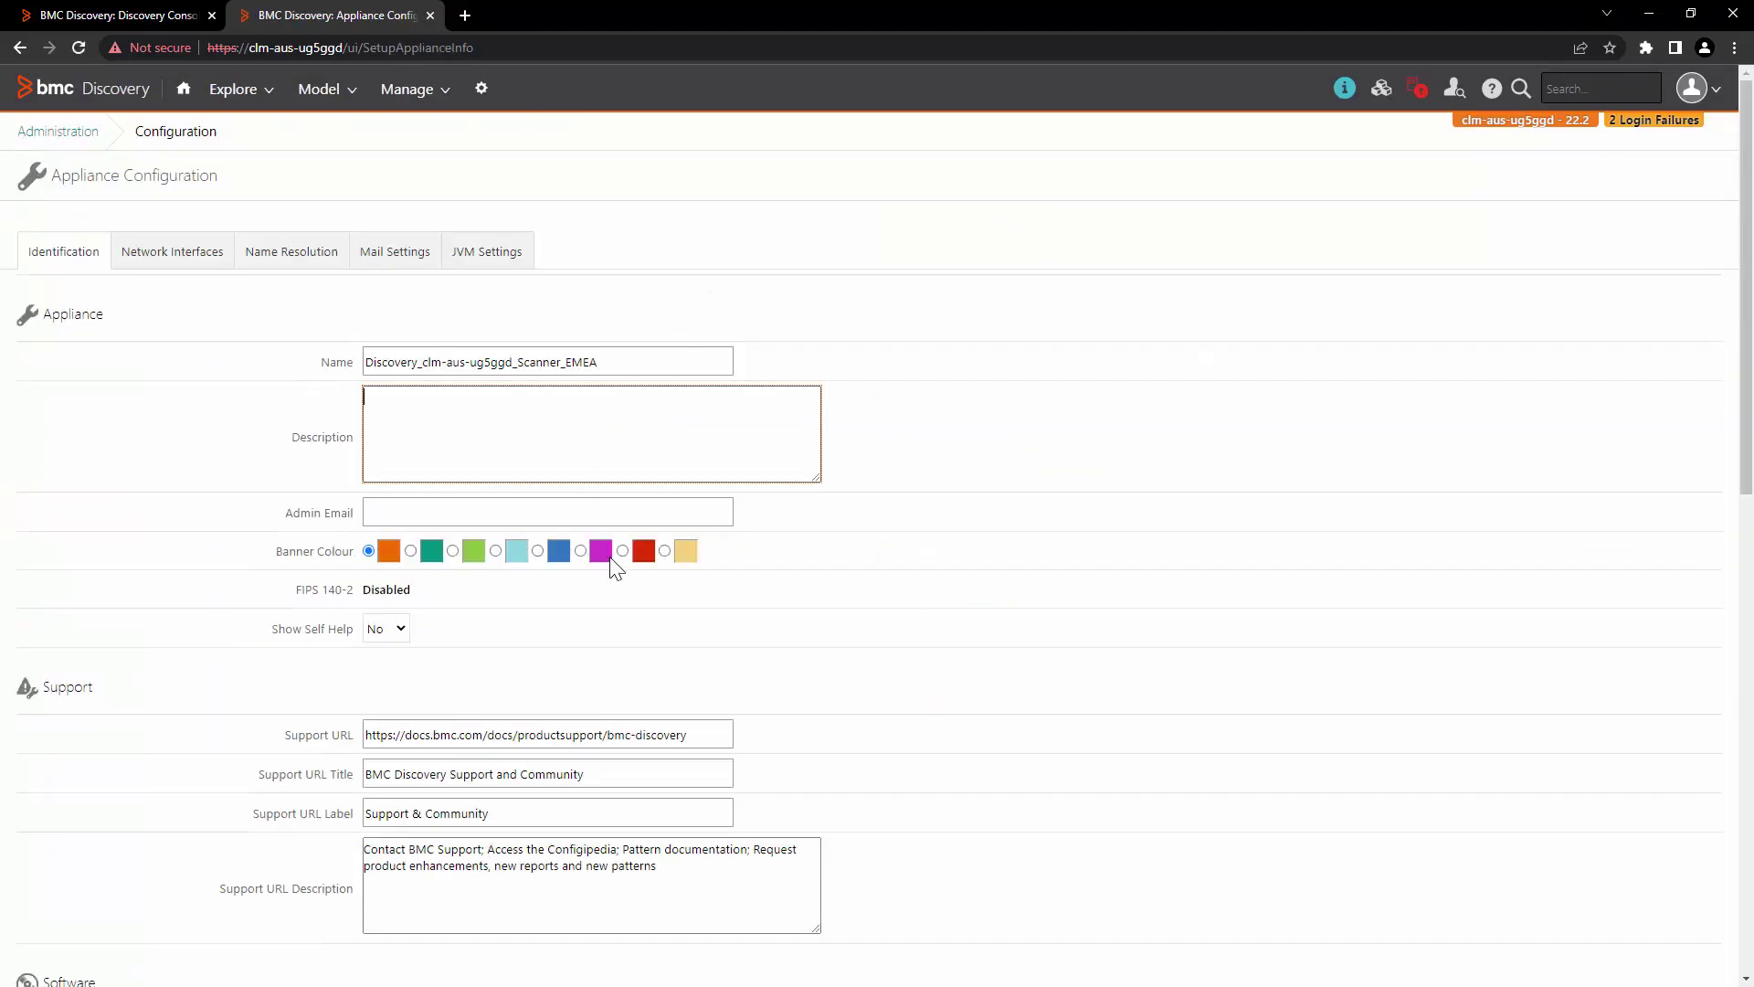
pyautogui.scroll(-10, 1332, 589)
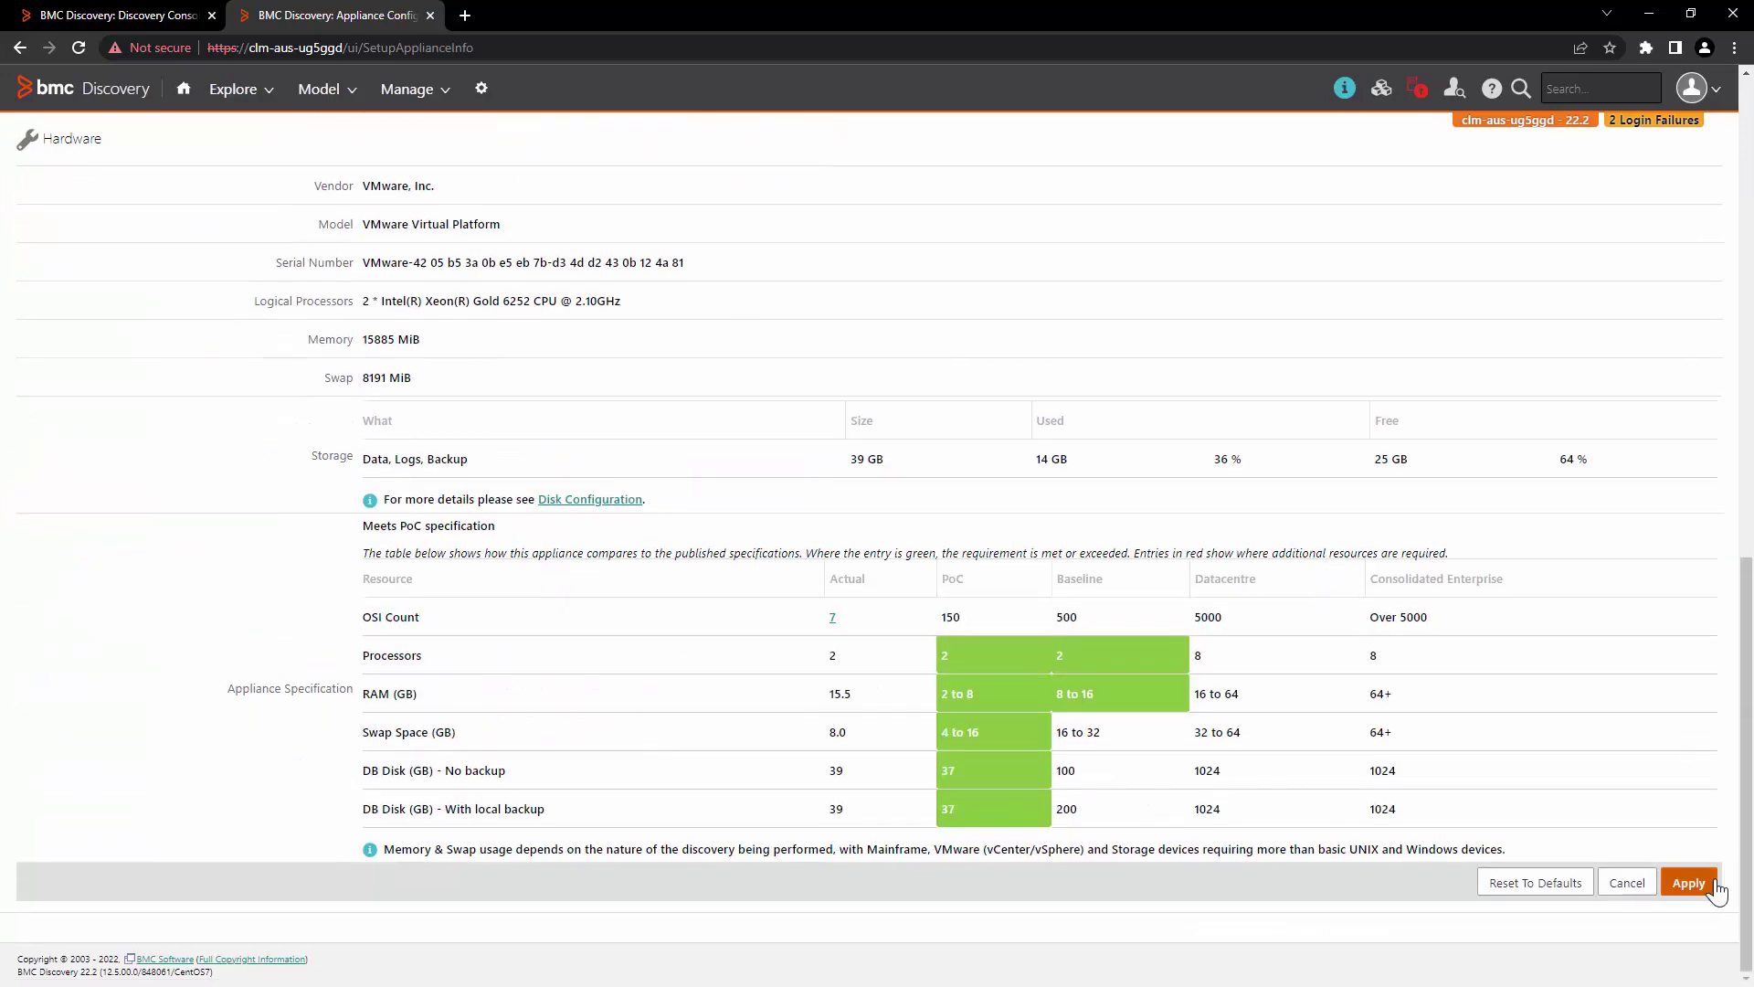
pyautogui.click(1715, 885)
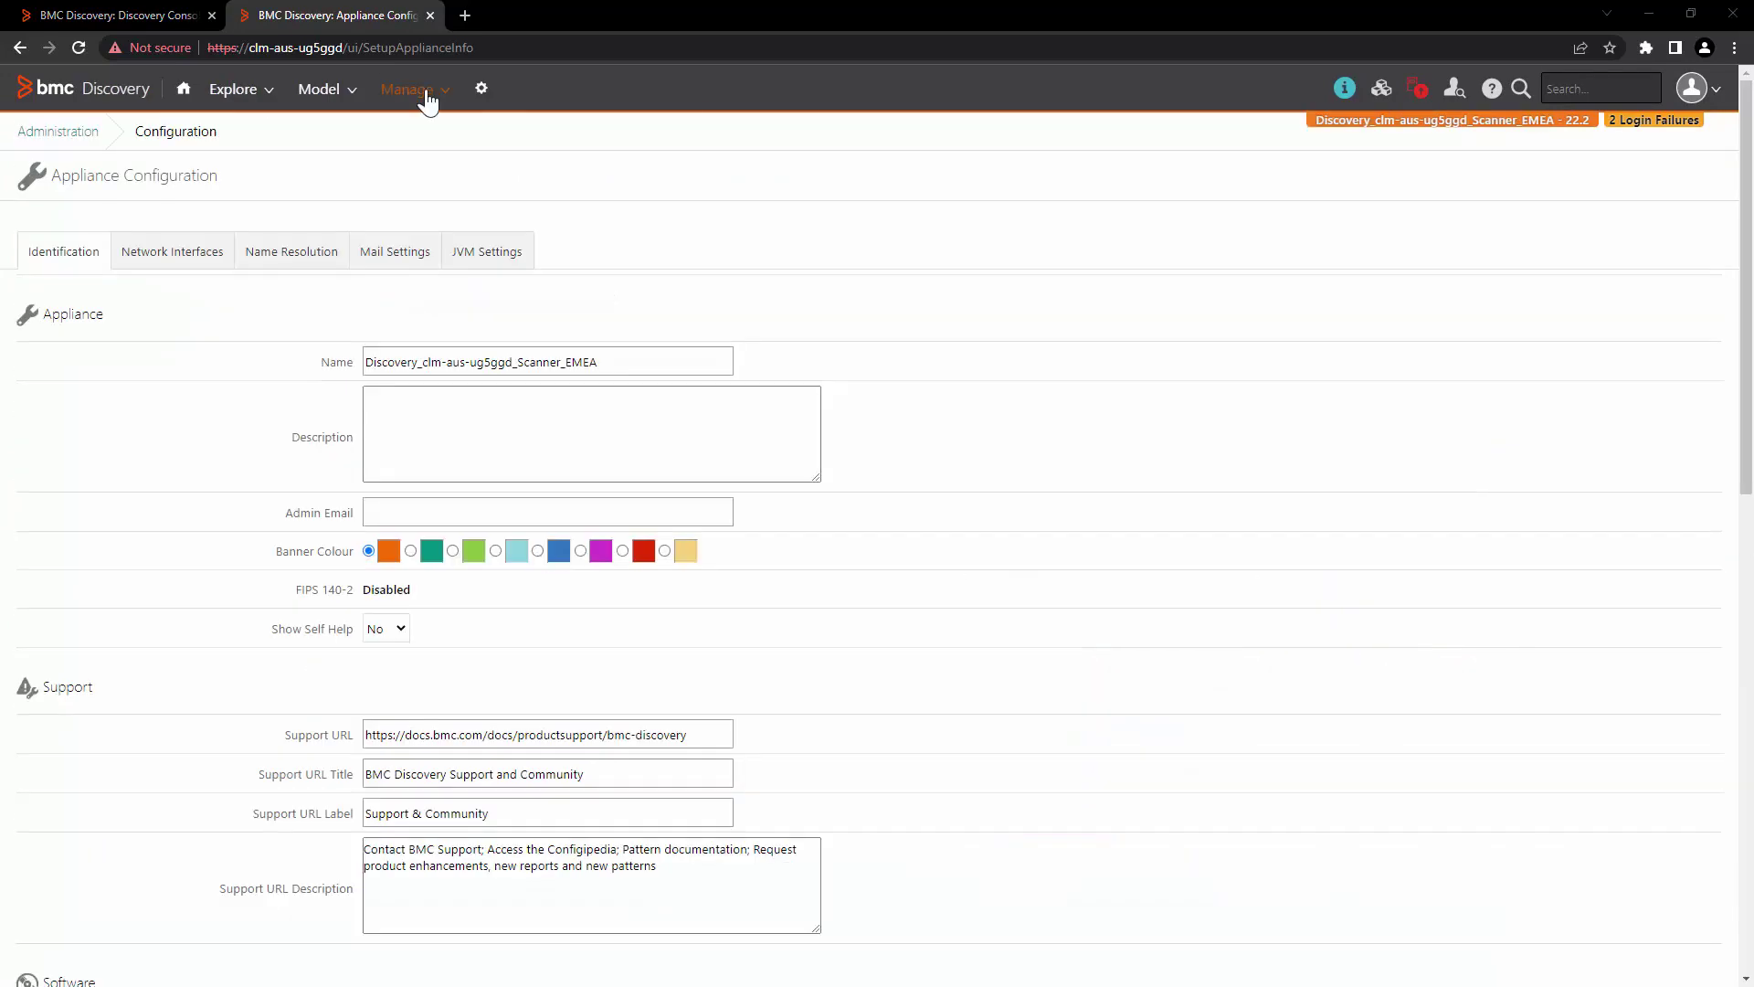
pyautogui.click(426, 95)
# Step: Open the Knowledge page, then highlight the Restrictions version-compatibility list in the Consolidation docs
pyautogui.click(459, 222)
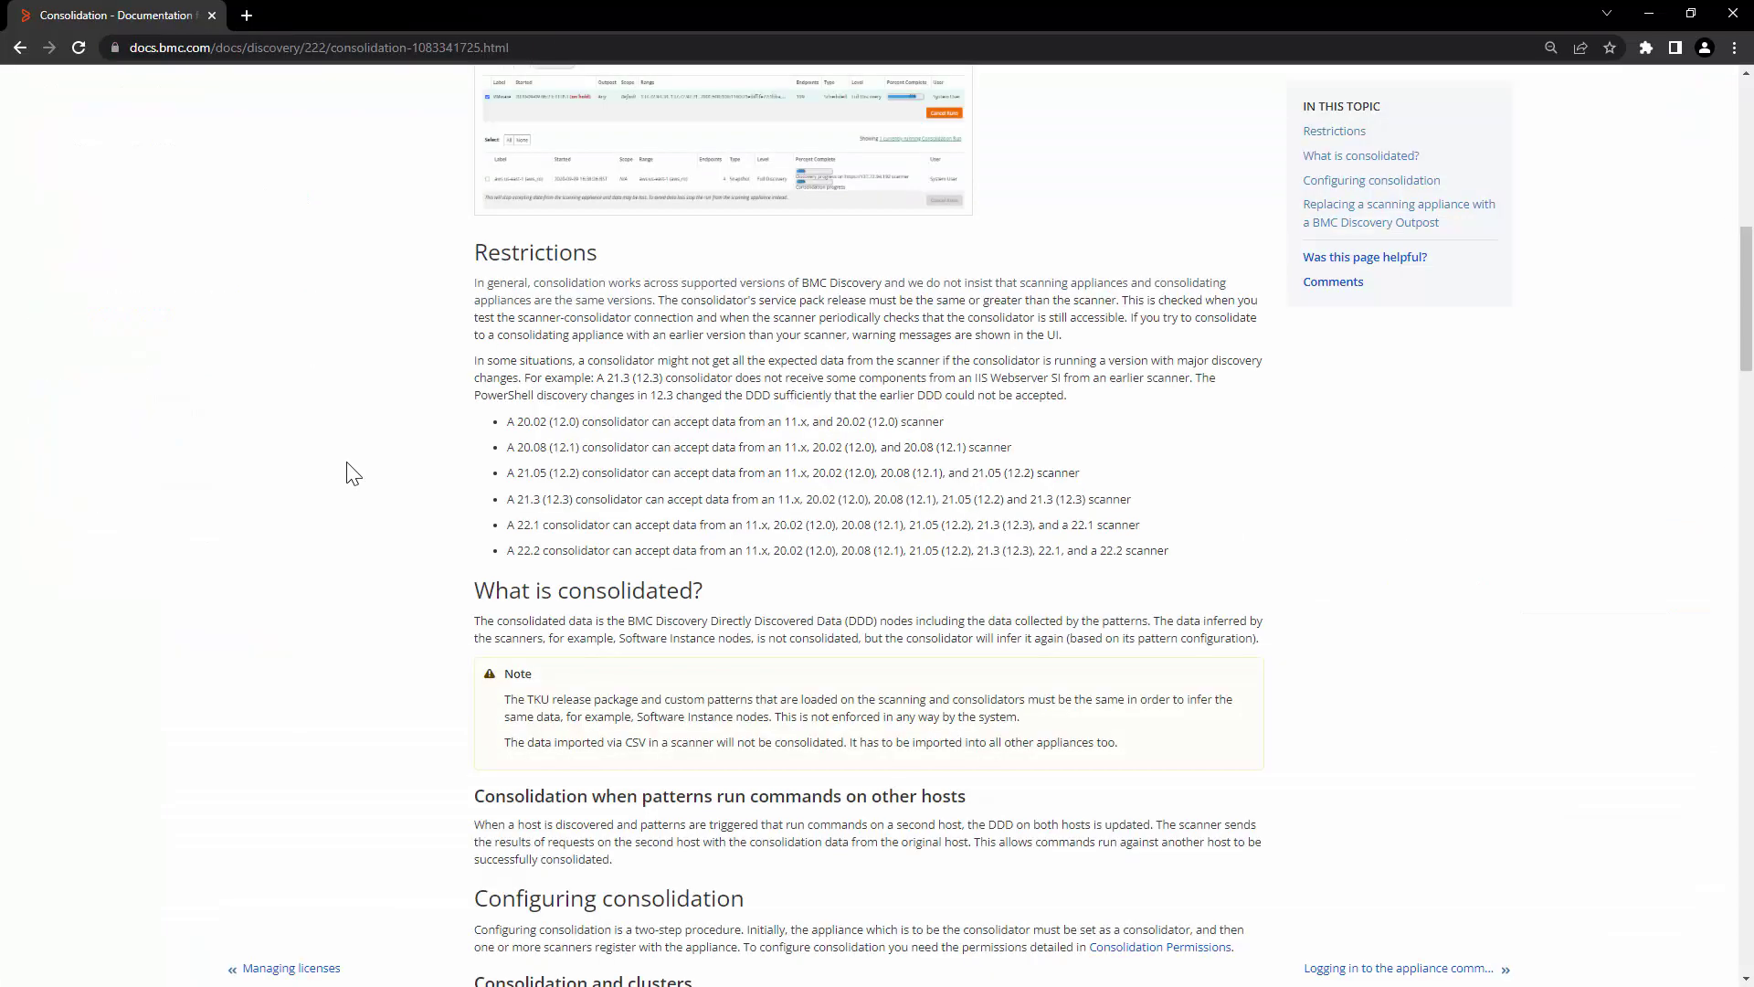
pyautogui.click(448, 49)
pyautogui.click(299, 502)
pyautogui.moveTo(474, 248); pyautogui.dragTo(645, 272)
pyautogui.moveTo(474, 395); pyautogui.dragTo(1224, 562)
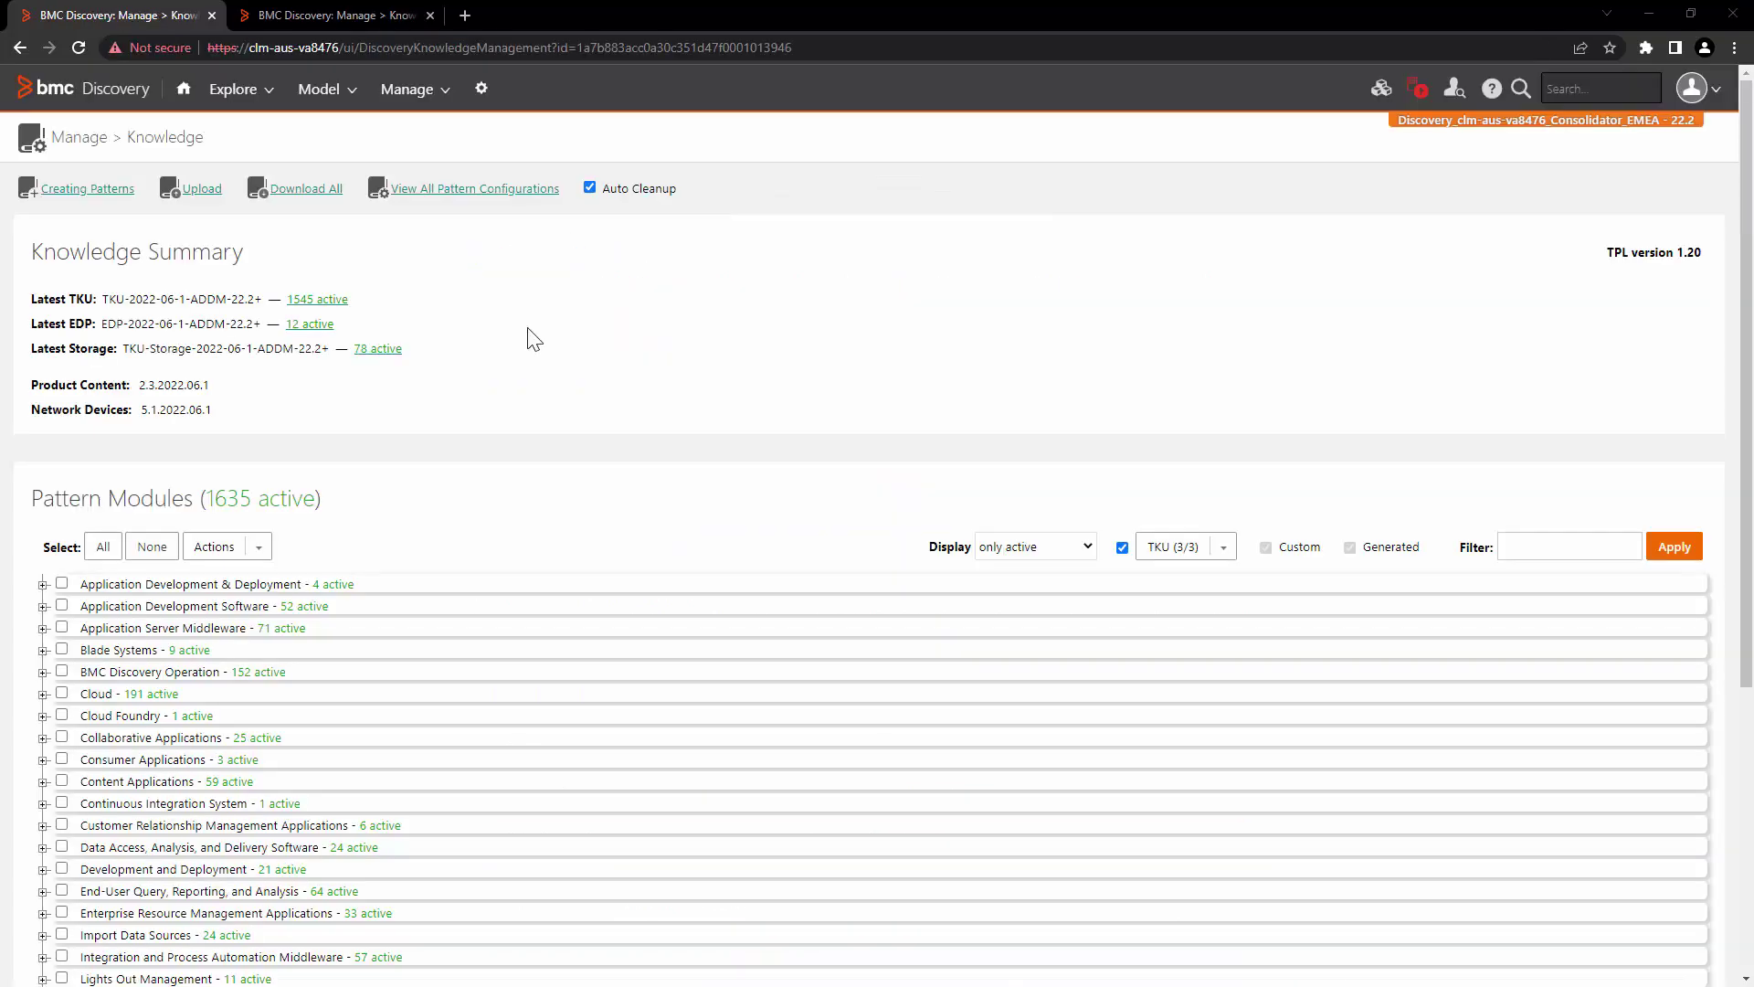
# Step: Copy the consolidator IP 172.20.188.122 again and open the scanner's Discovery Consolidation settings
pyautogui.click(481, 89)
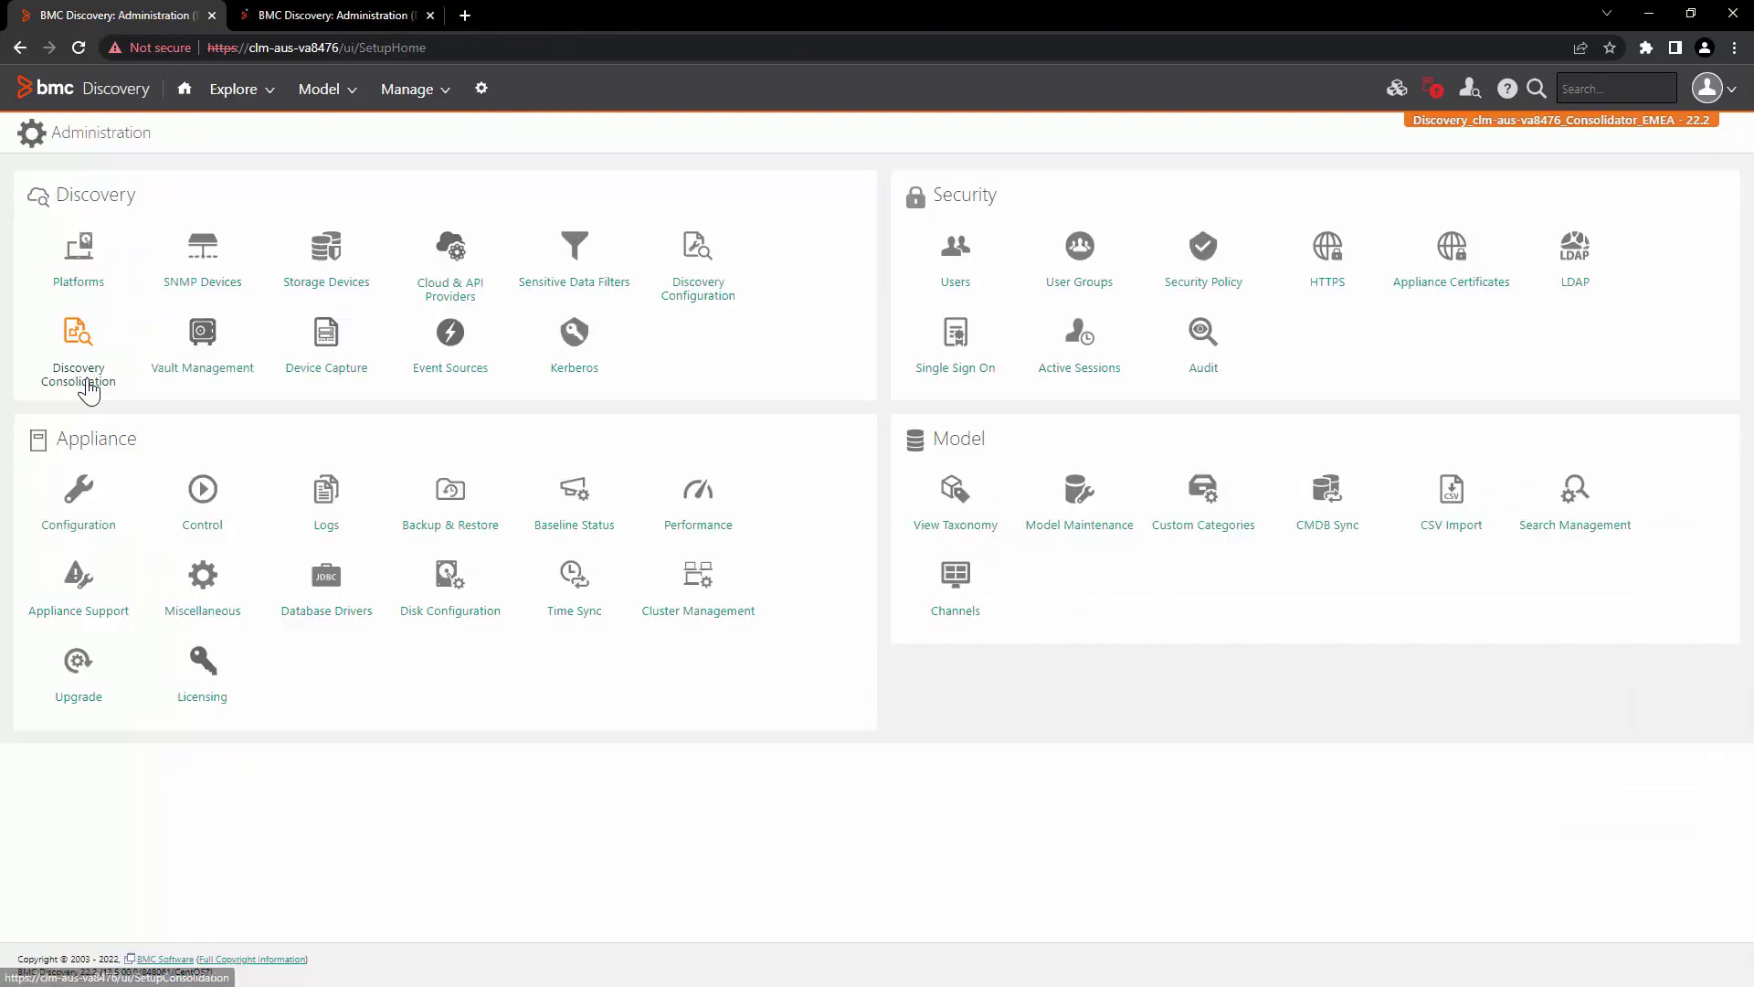
pyautogui.click(86, 384)
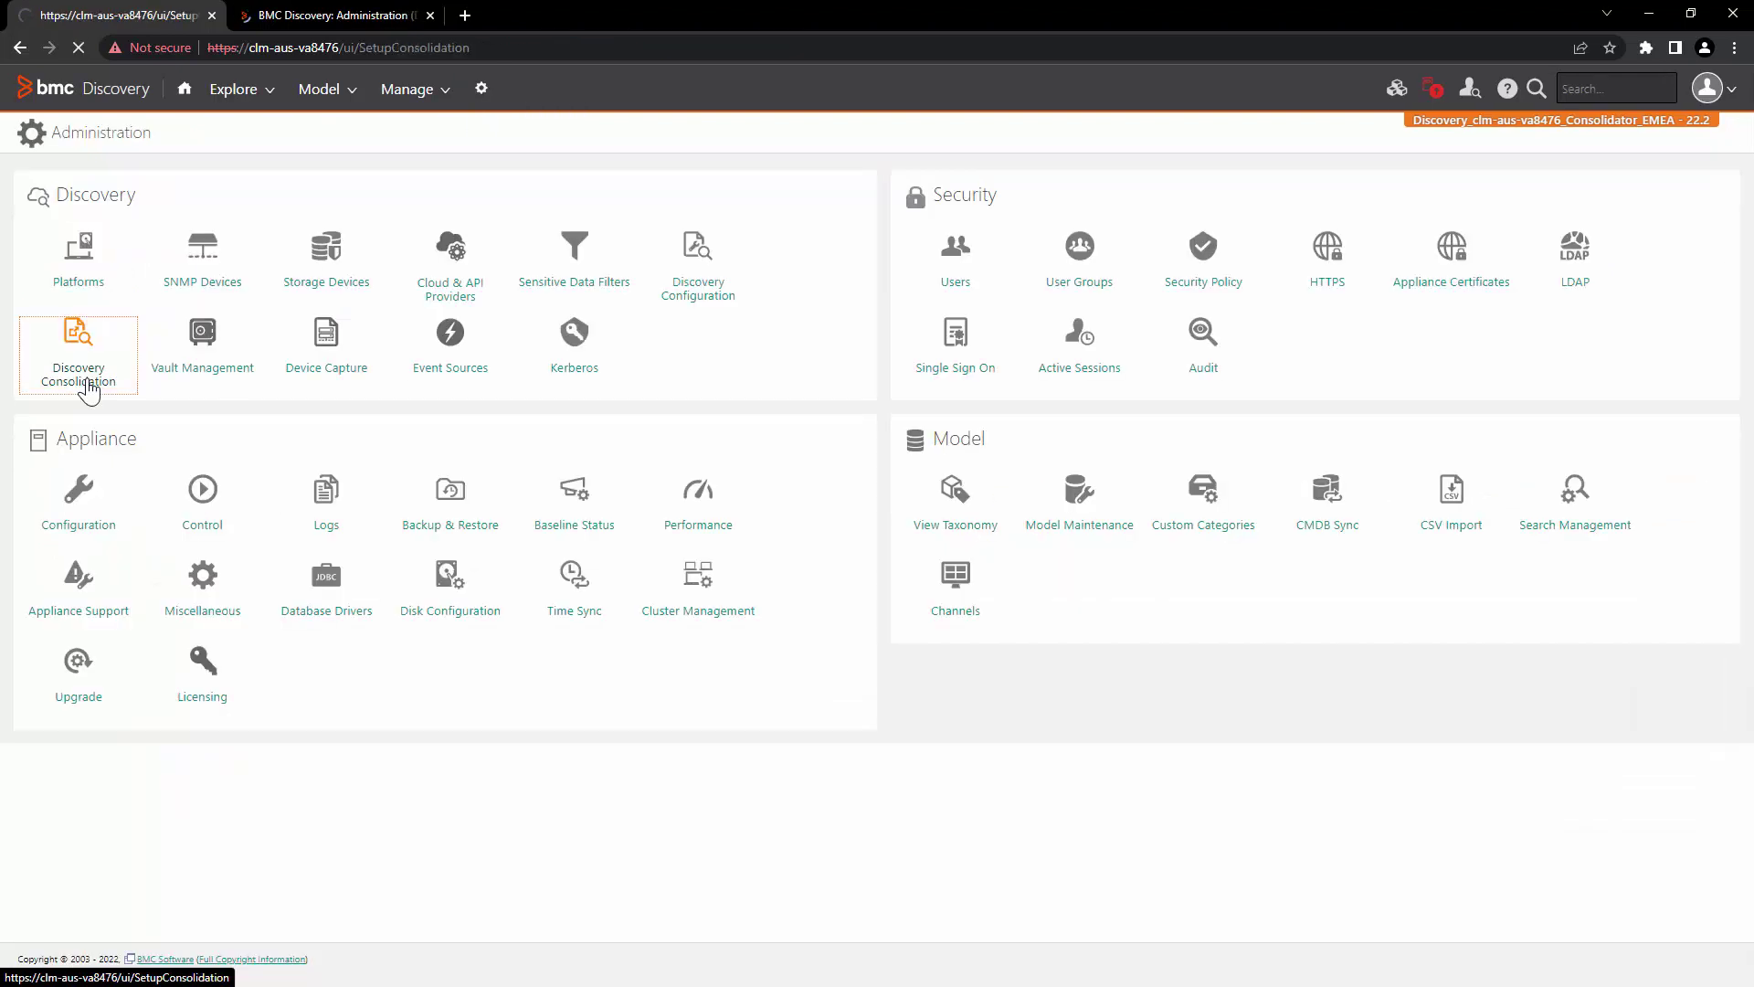
pyautogui.moveTo(1322, 355); pyautogui.dragTo(1400, 354)
pyautogui.rightClick(1379, 353)
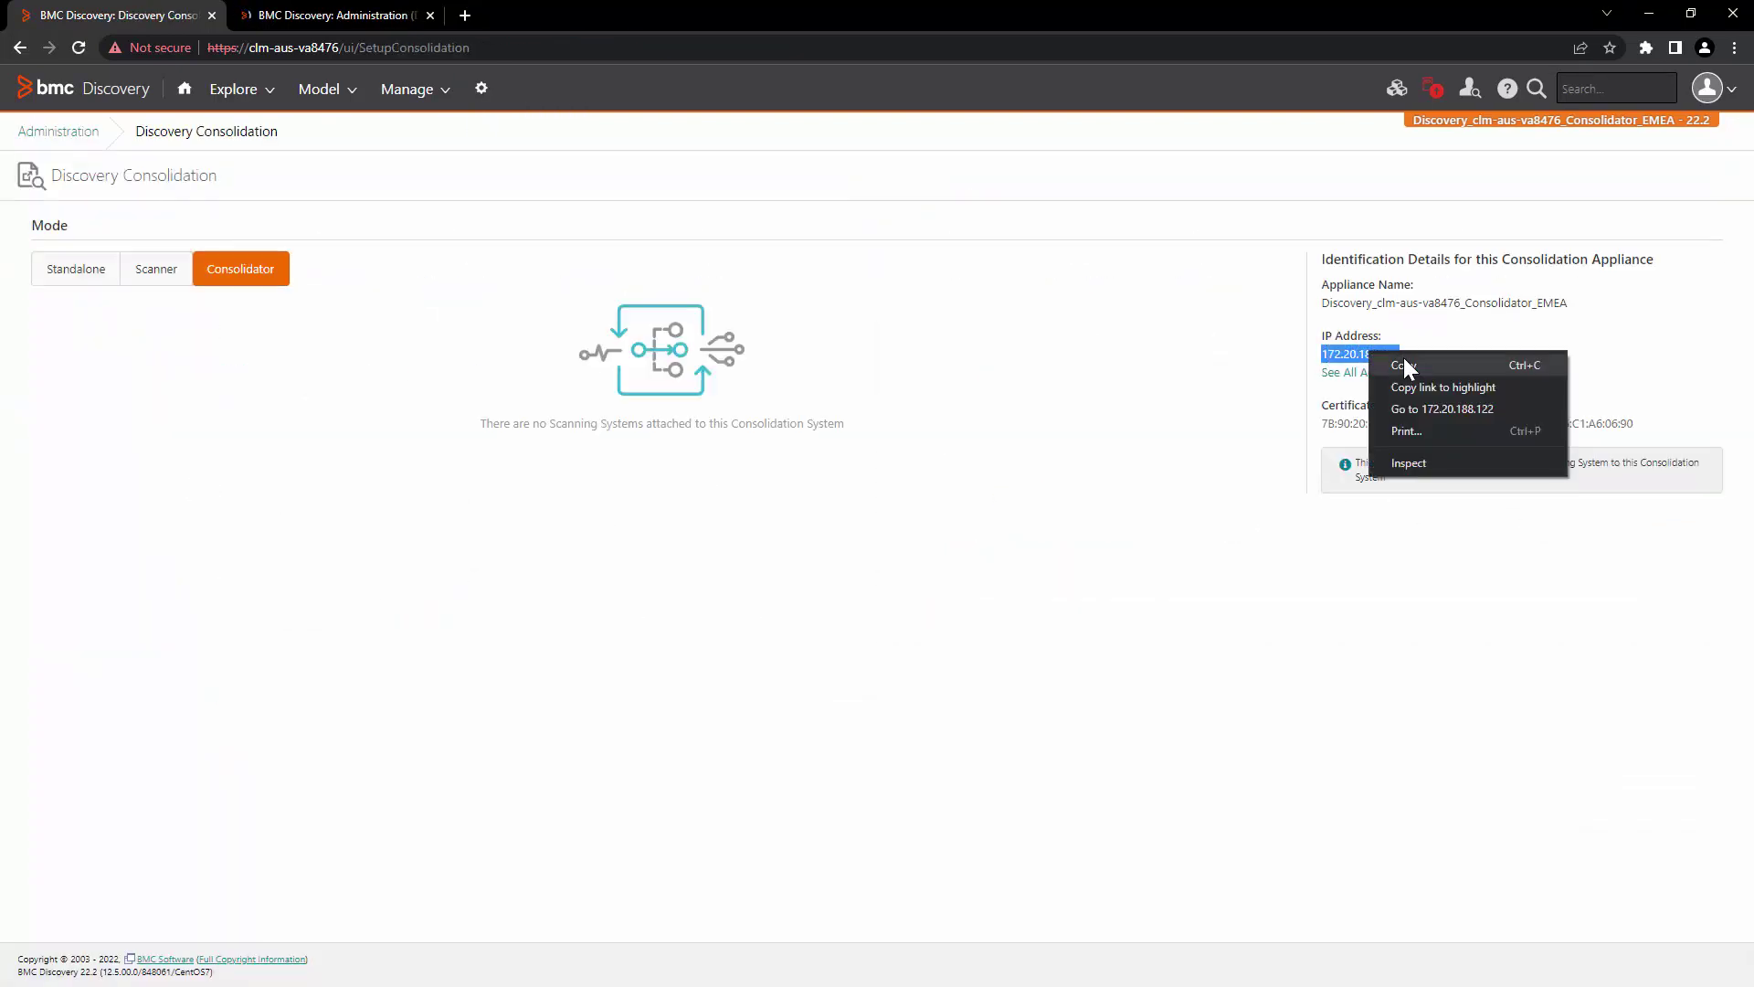
pyautogui.click(1404, 358)
pyautogui.click(245, 13)
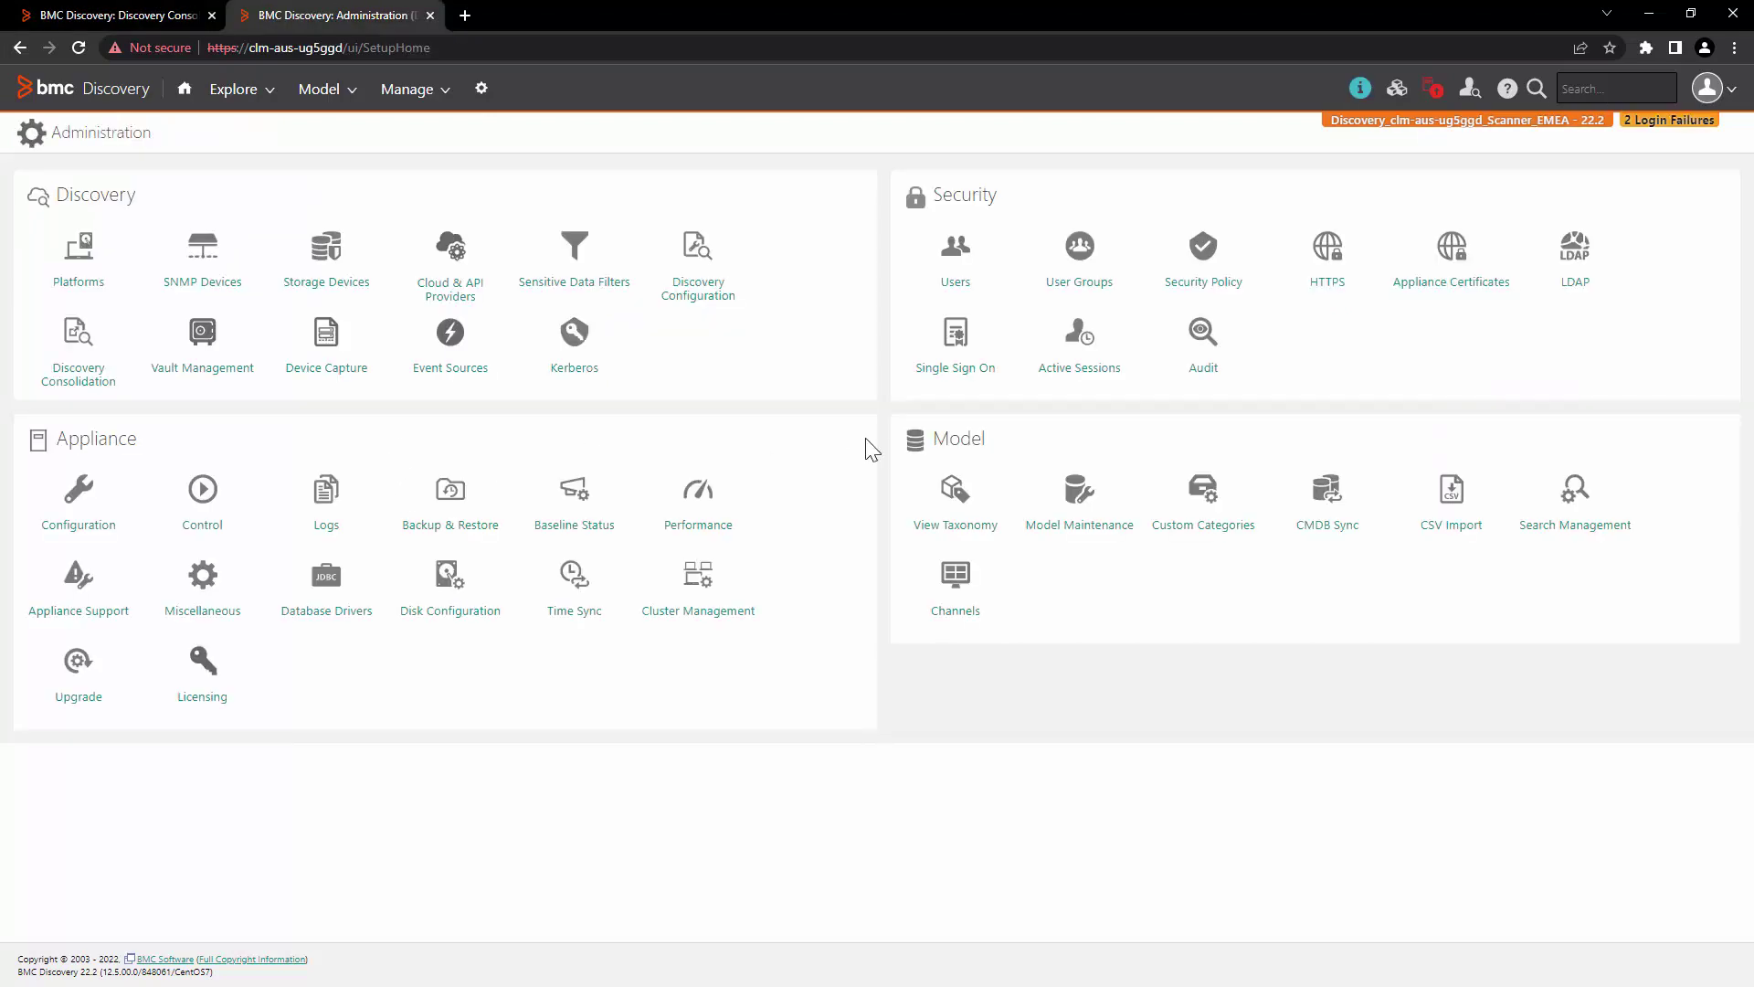
pyautogui.click(104, 375)
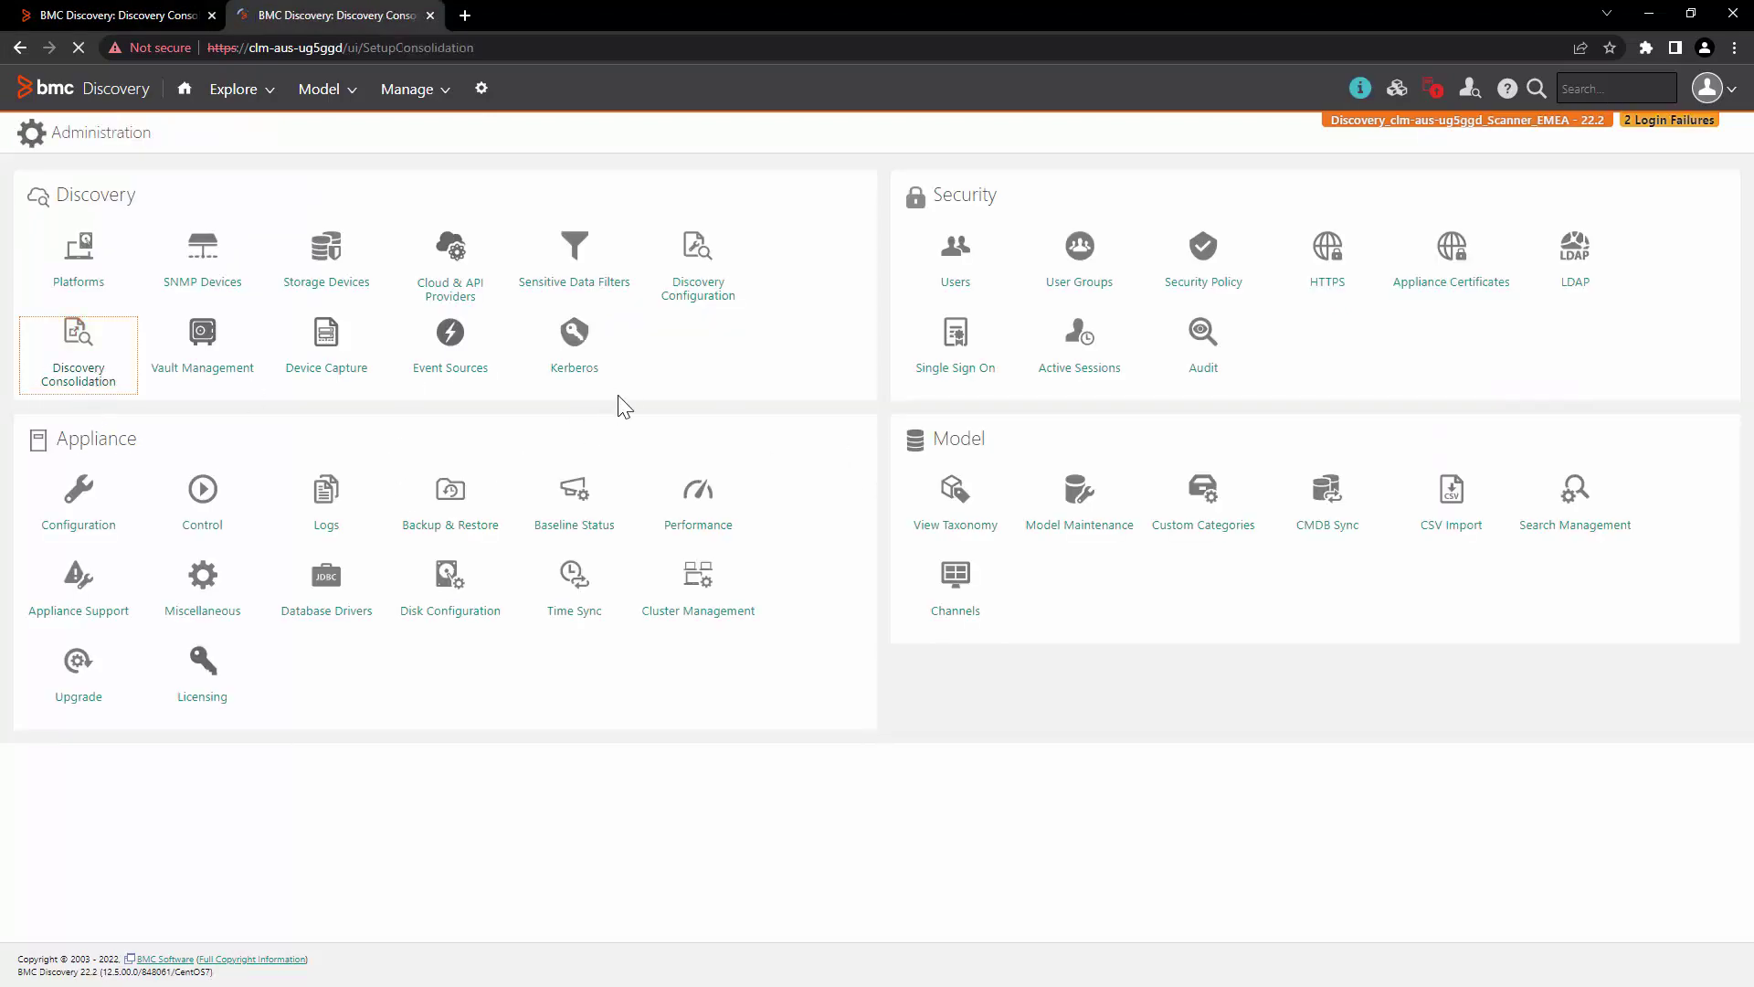
# Step: Set the appliance to Scanner mode and connect it to consolidator 172.20.188.122 using the system account
pyautogui.click(156, 269)
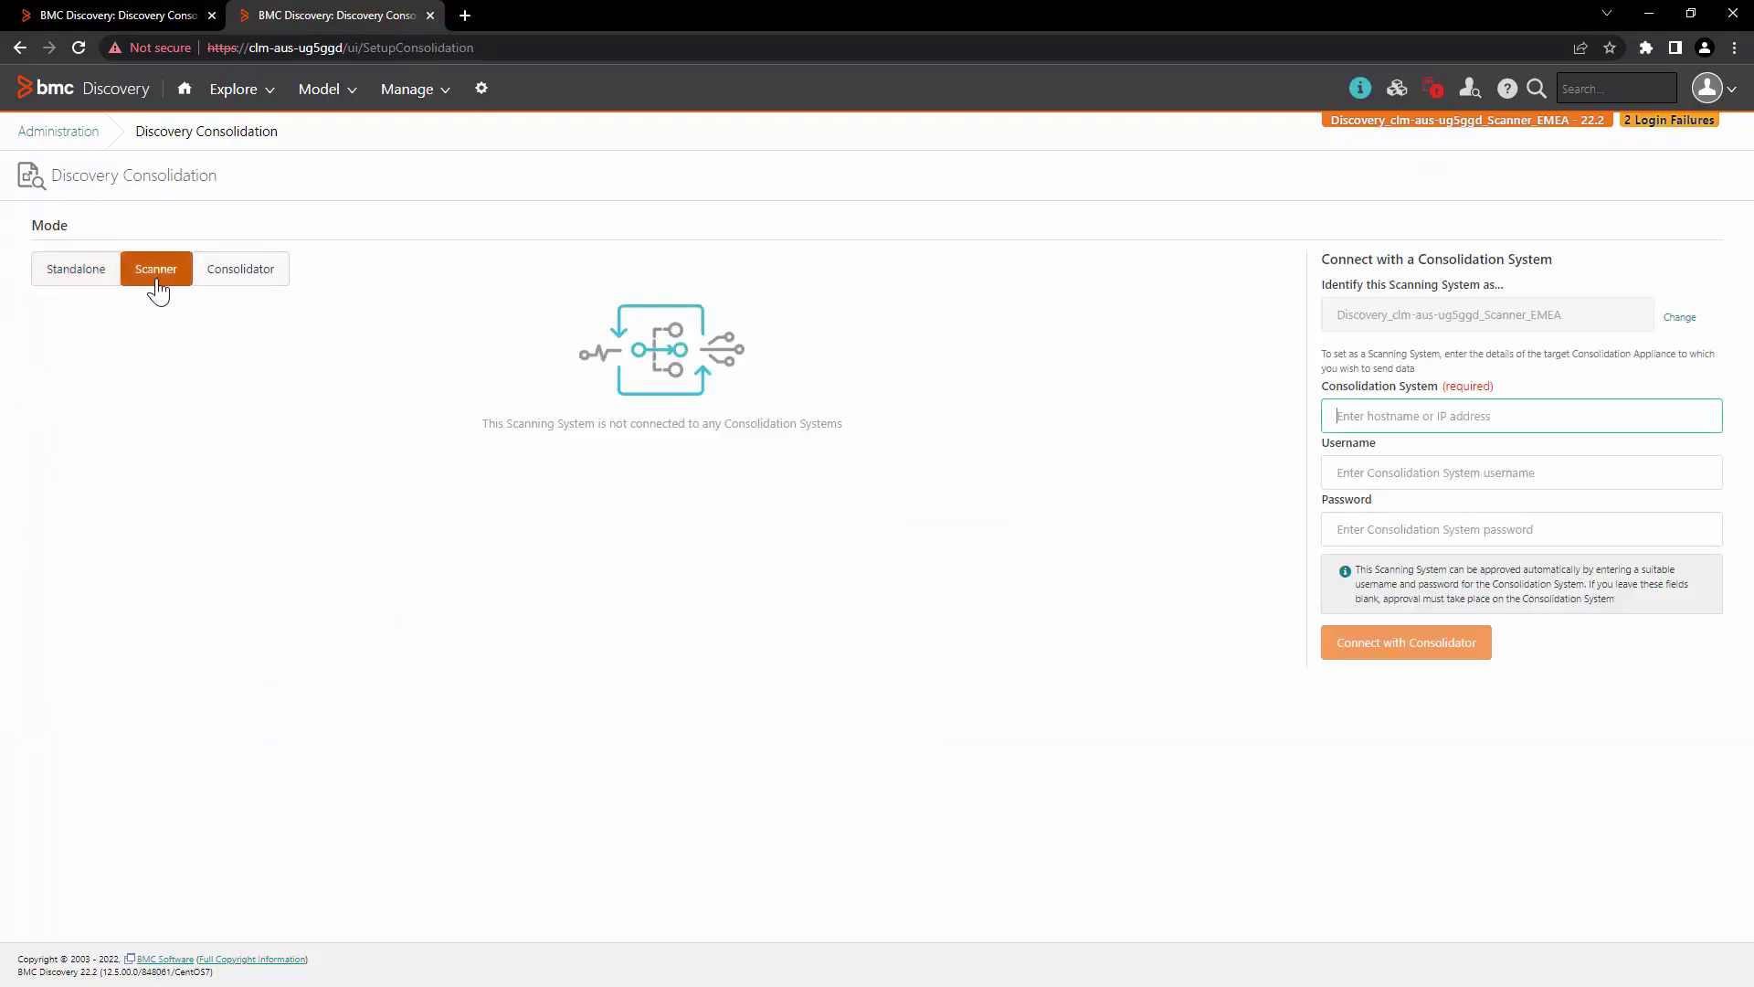
pyautogui.hotkey('ctrl', 'v')
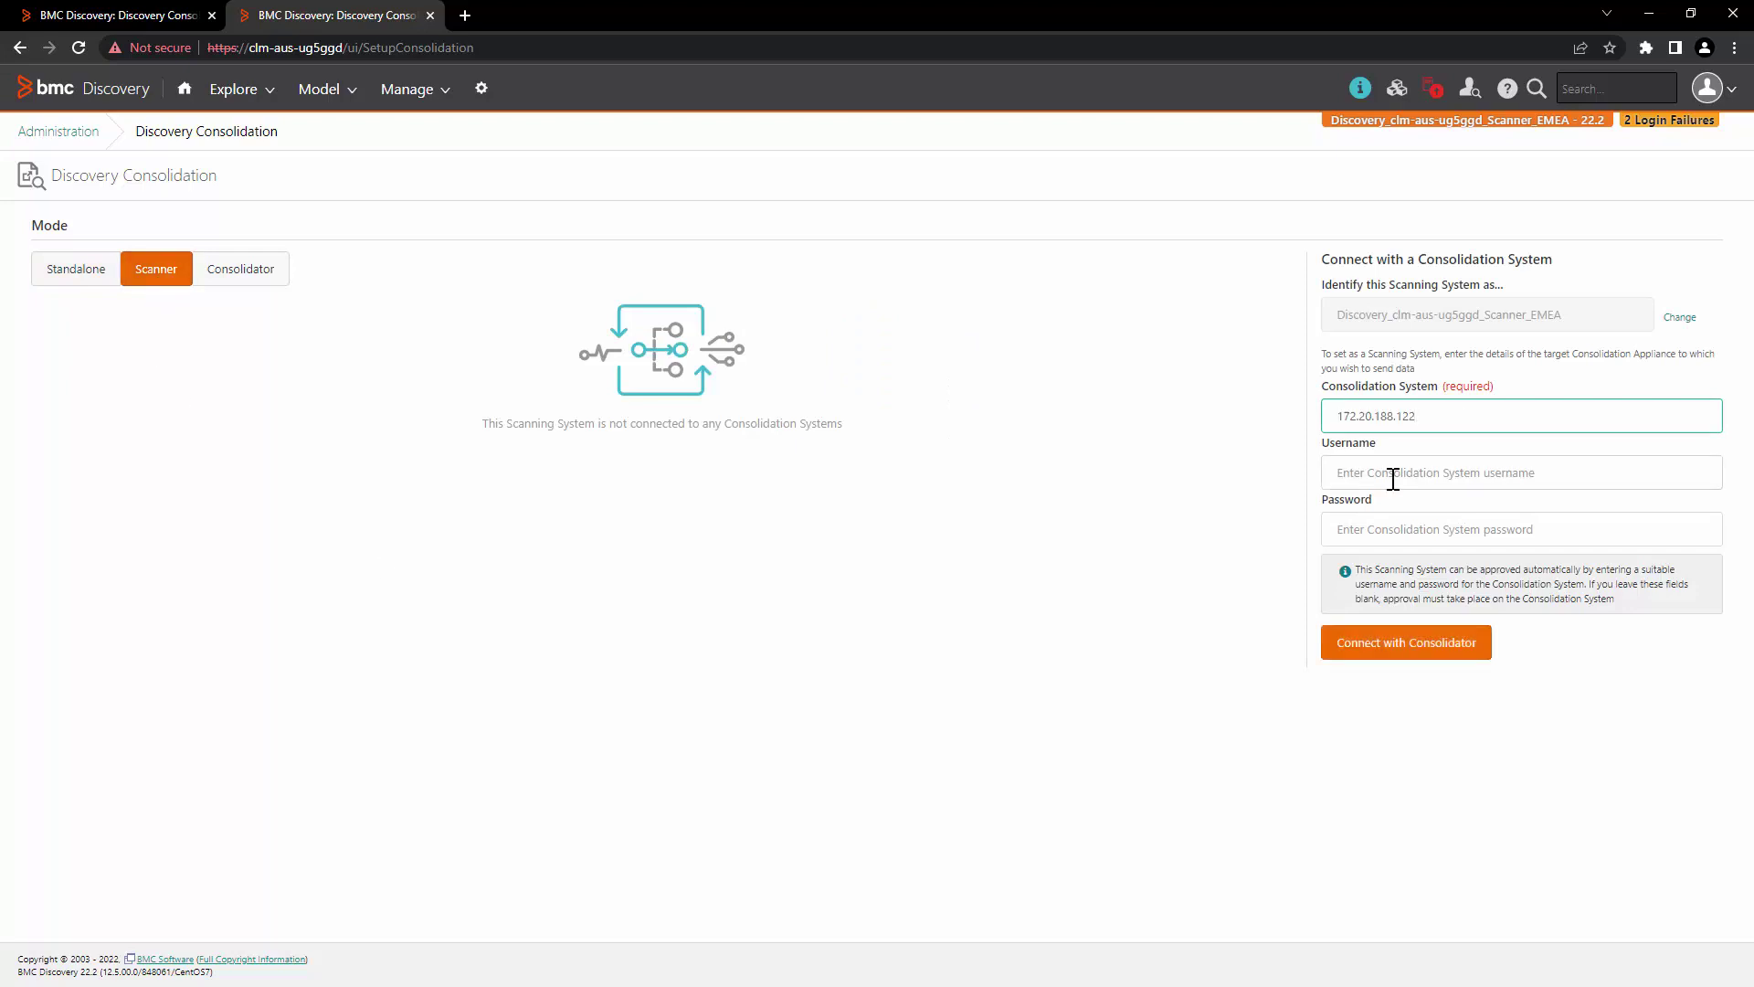
pyautogui.click(1392, 478)
pyautogui.write('system')
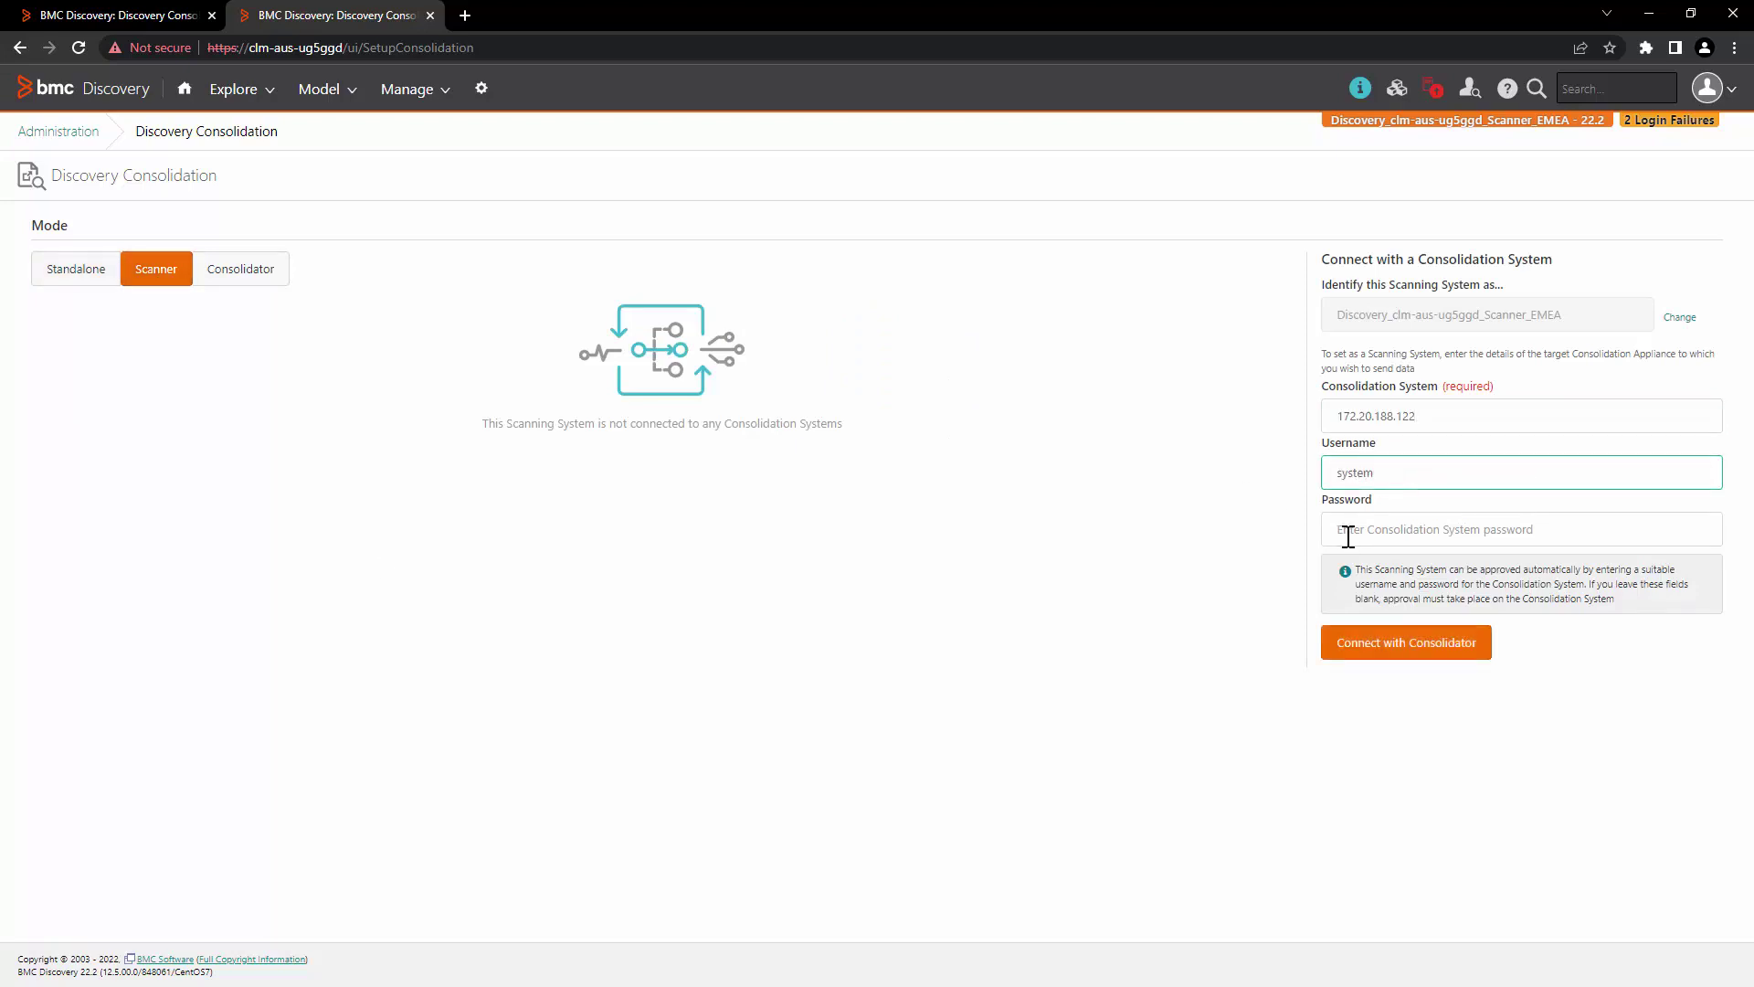
pyautogui.click(1355, 533)
pyautogui.write('**')
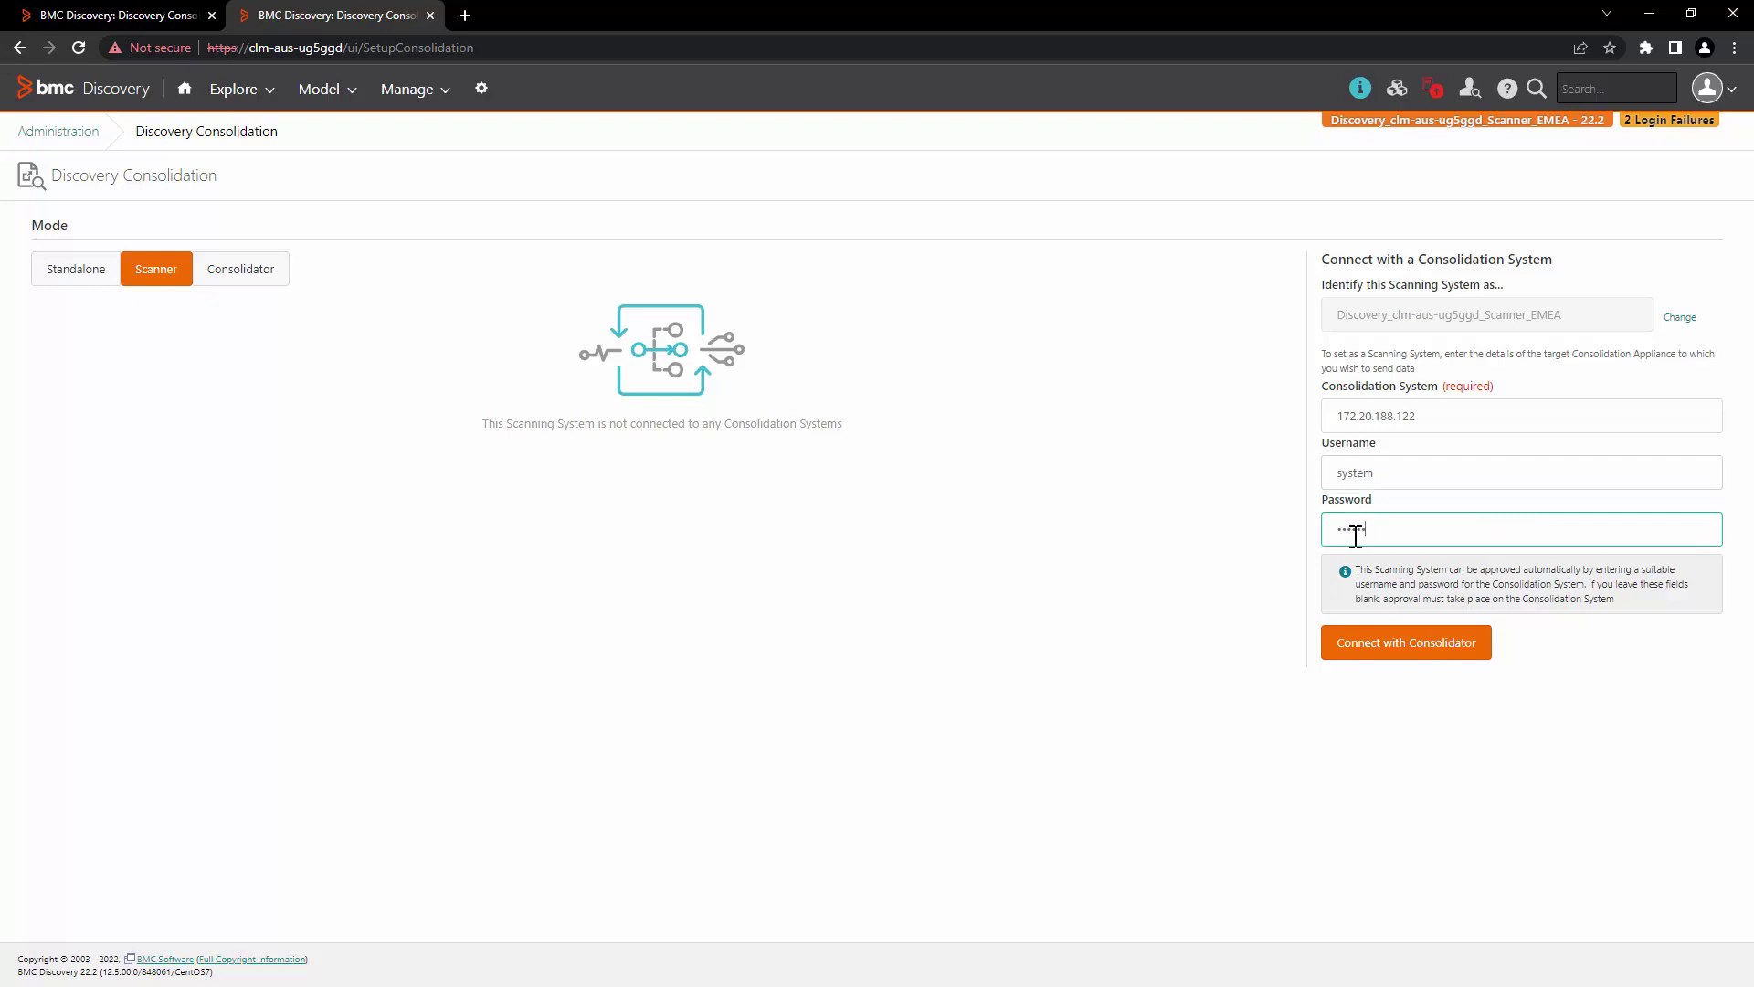
pyautogui.click(1401, 655)
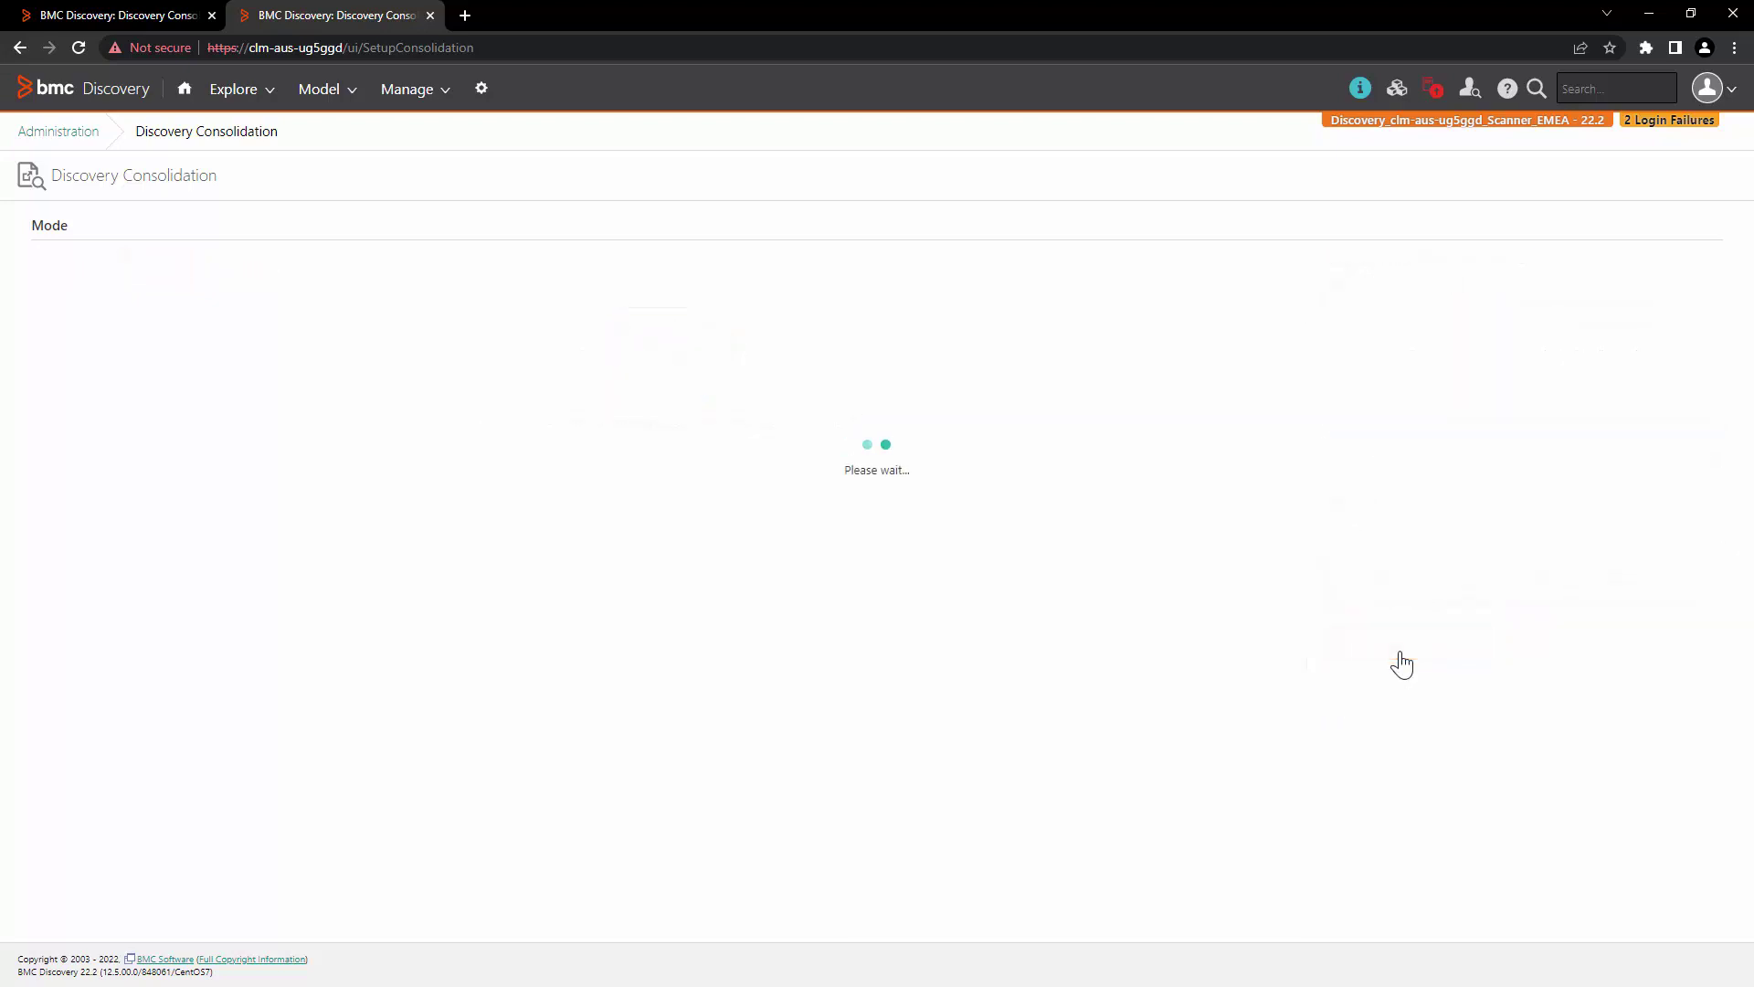
# Step: Check on the consolidator that the scanner is listed as an Approved scanning system
pyautogui.moveTo(46, 380); pyautogui.dragTo(319, 382)
pyautogui.click(831, 528)
pyautogui.click(402, 12)
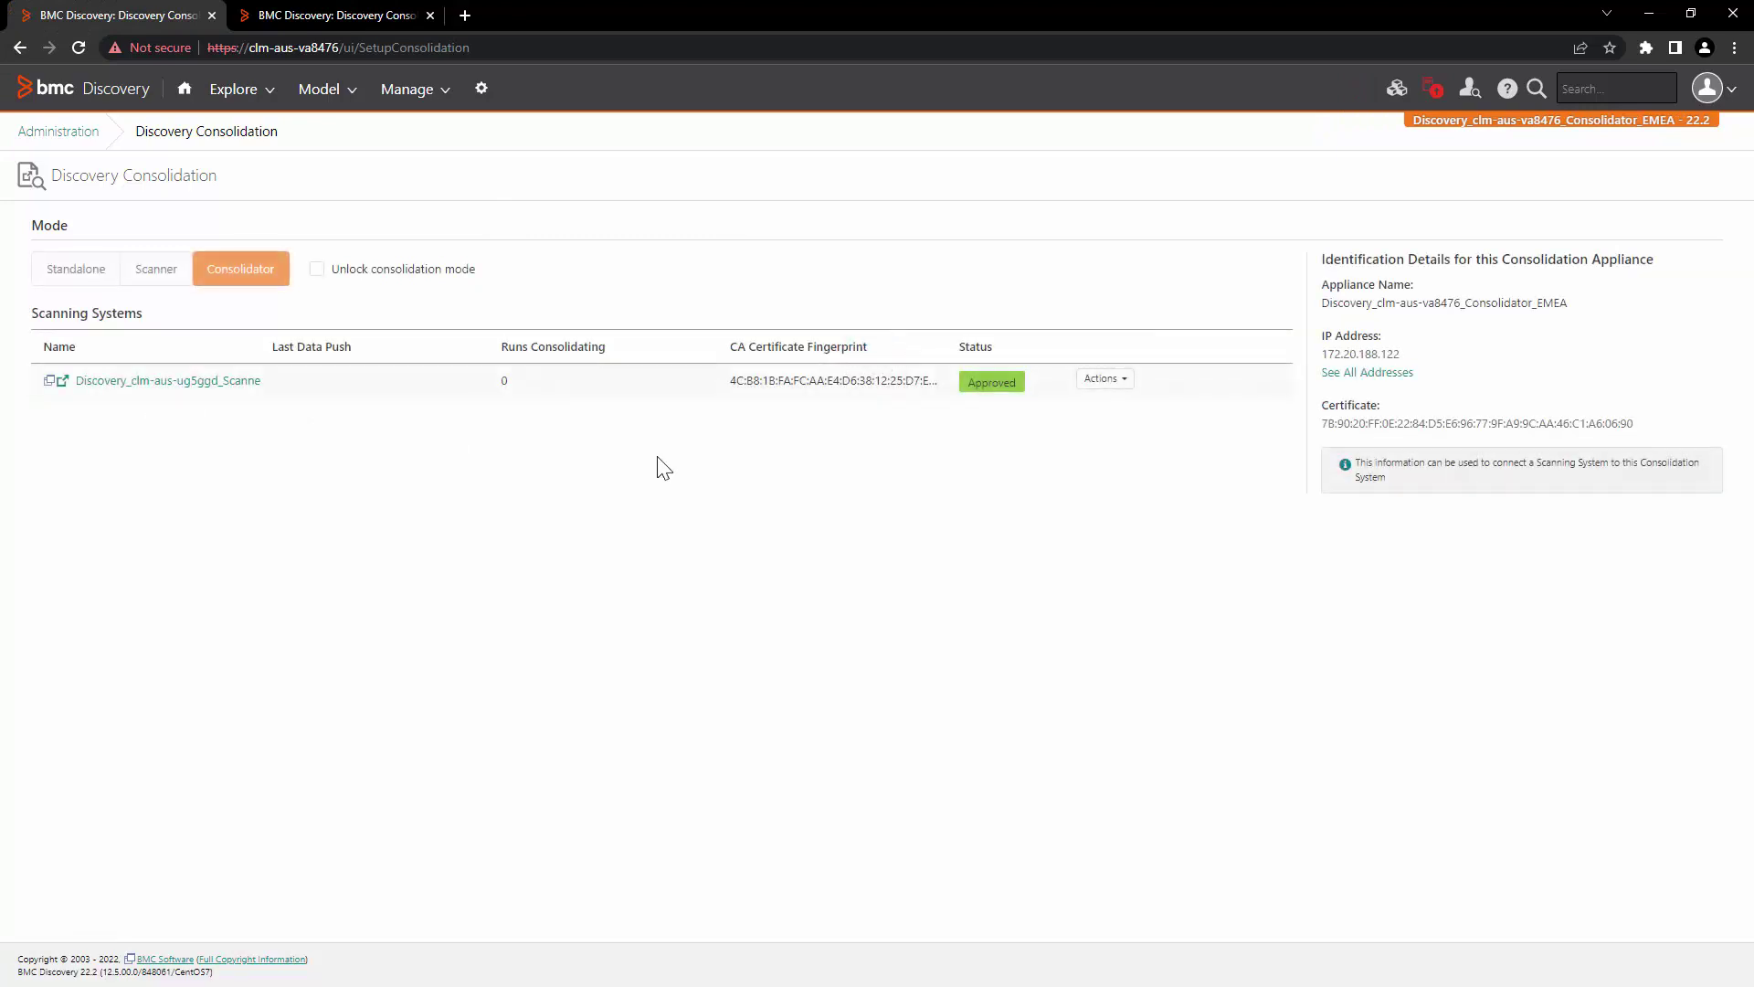
# Step: Go to the scanner's Discovery status page and begin adding a new run
pyautogui.click(380, 12)
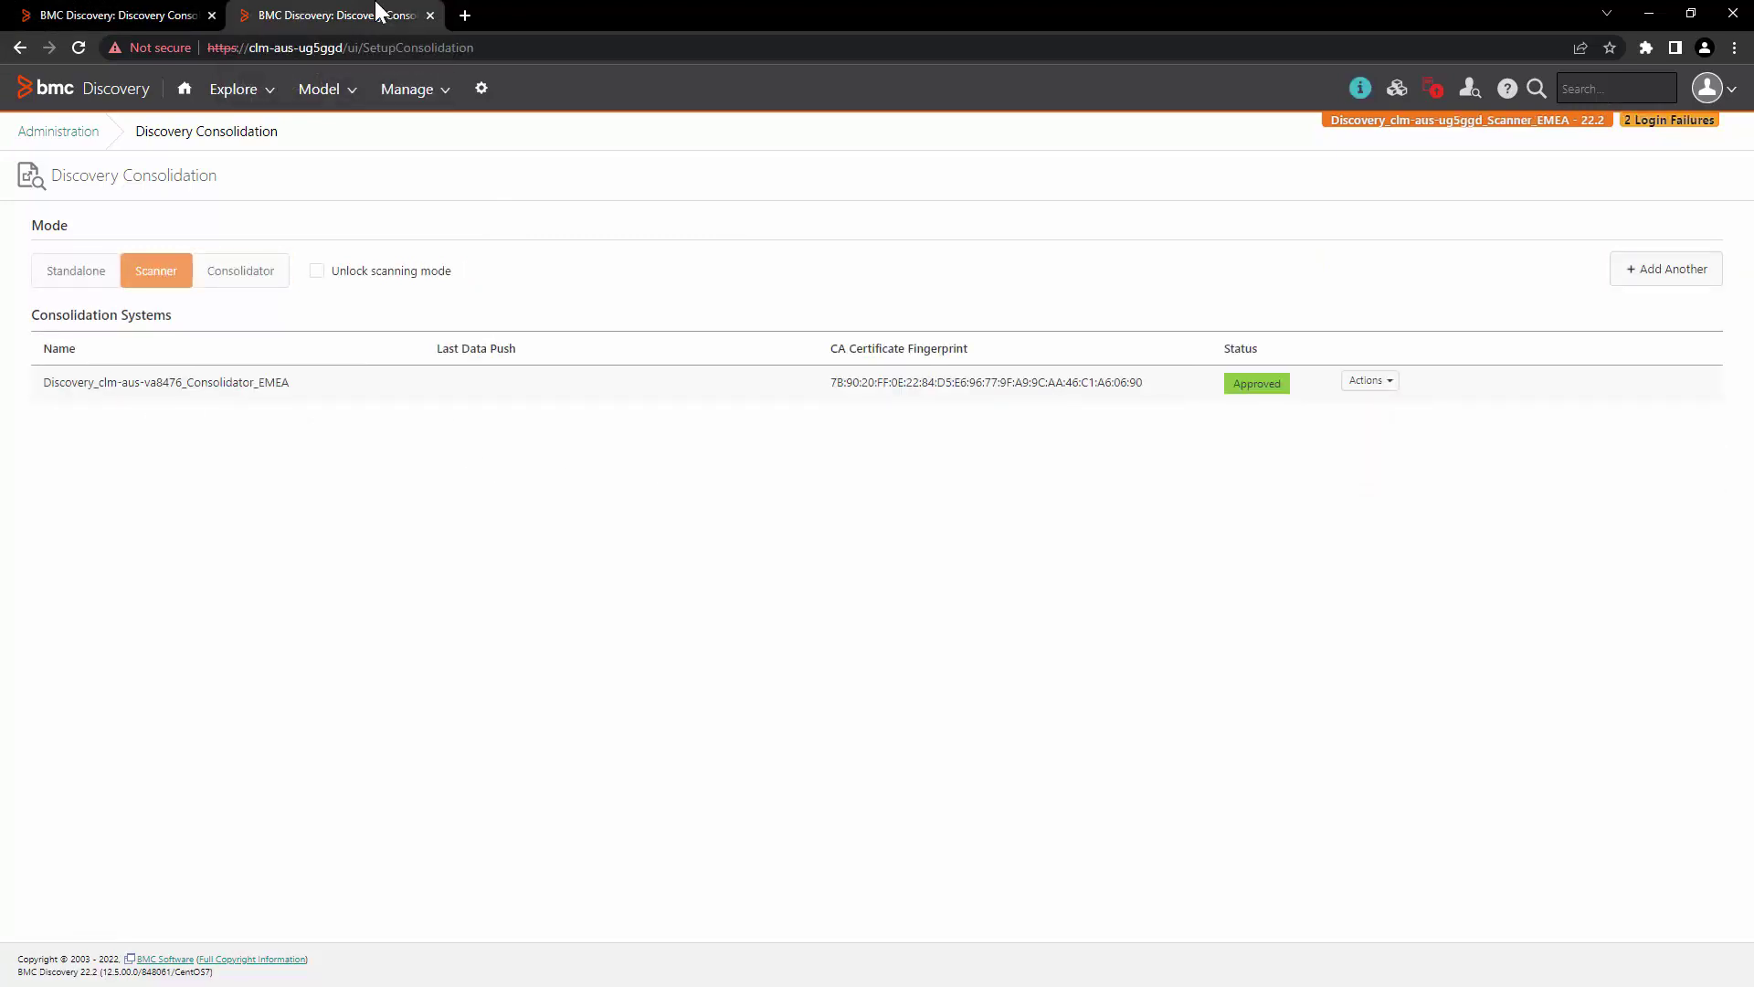
pyautogui.click(434, 96)
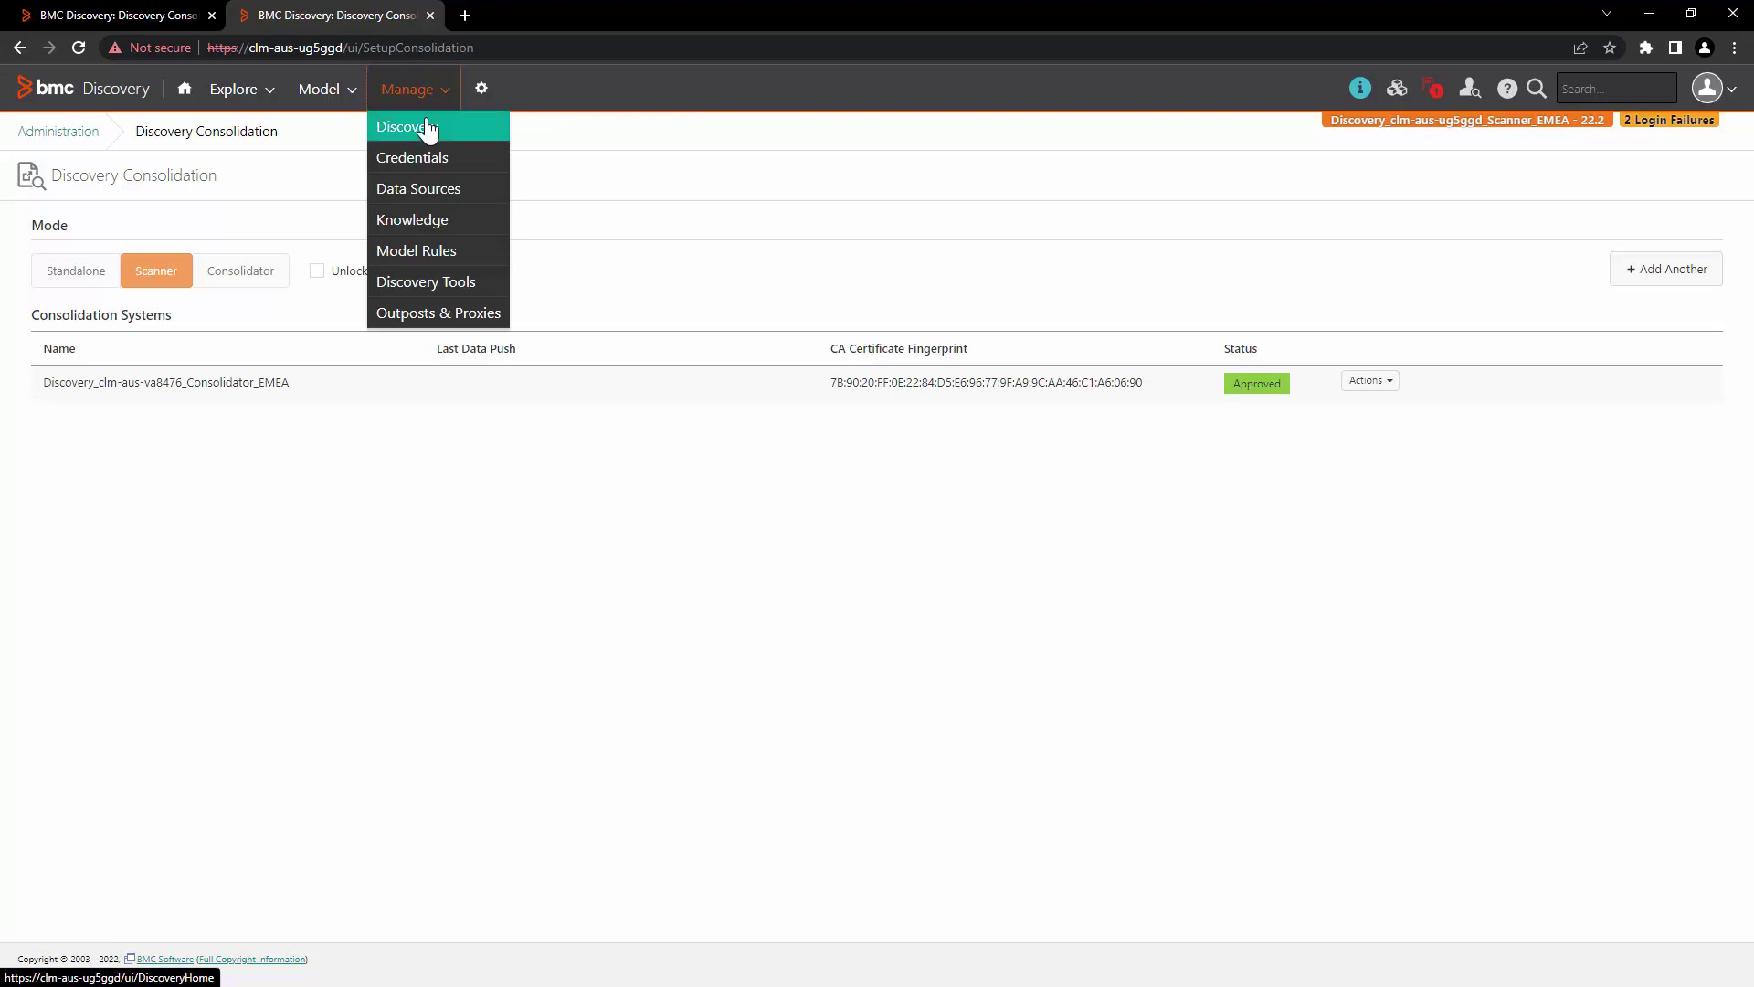
pyautogui.click(426, 128)
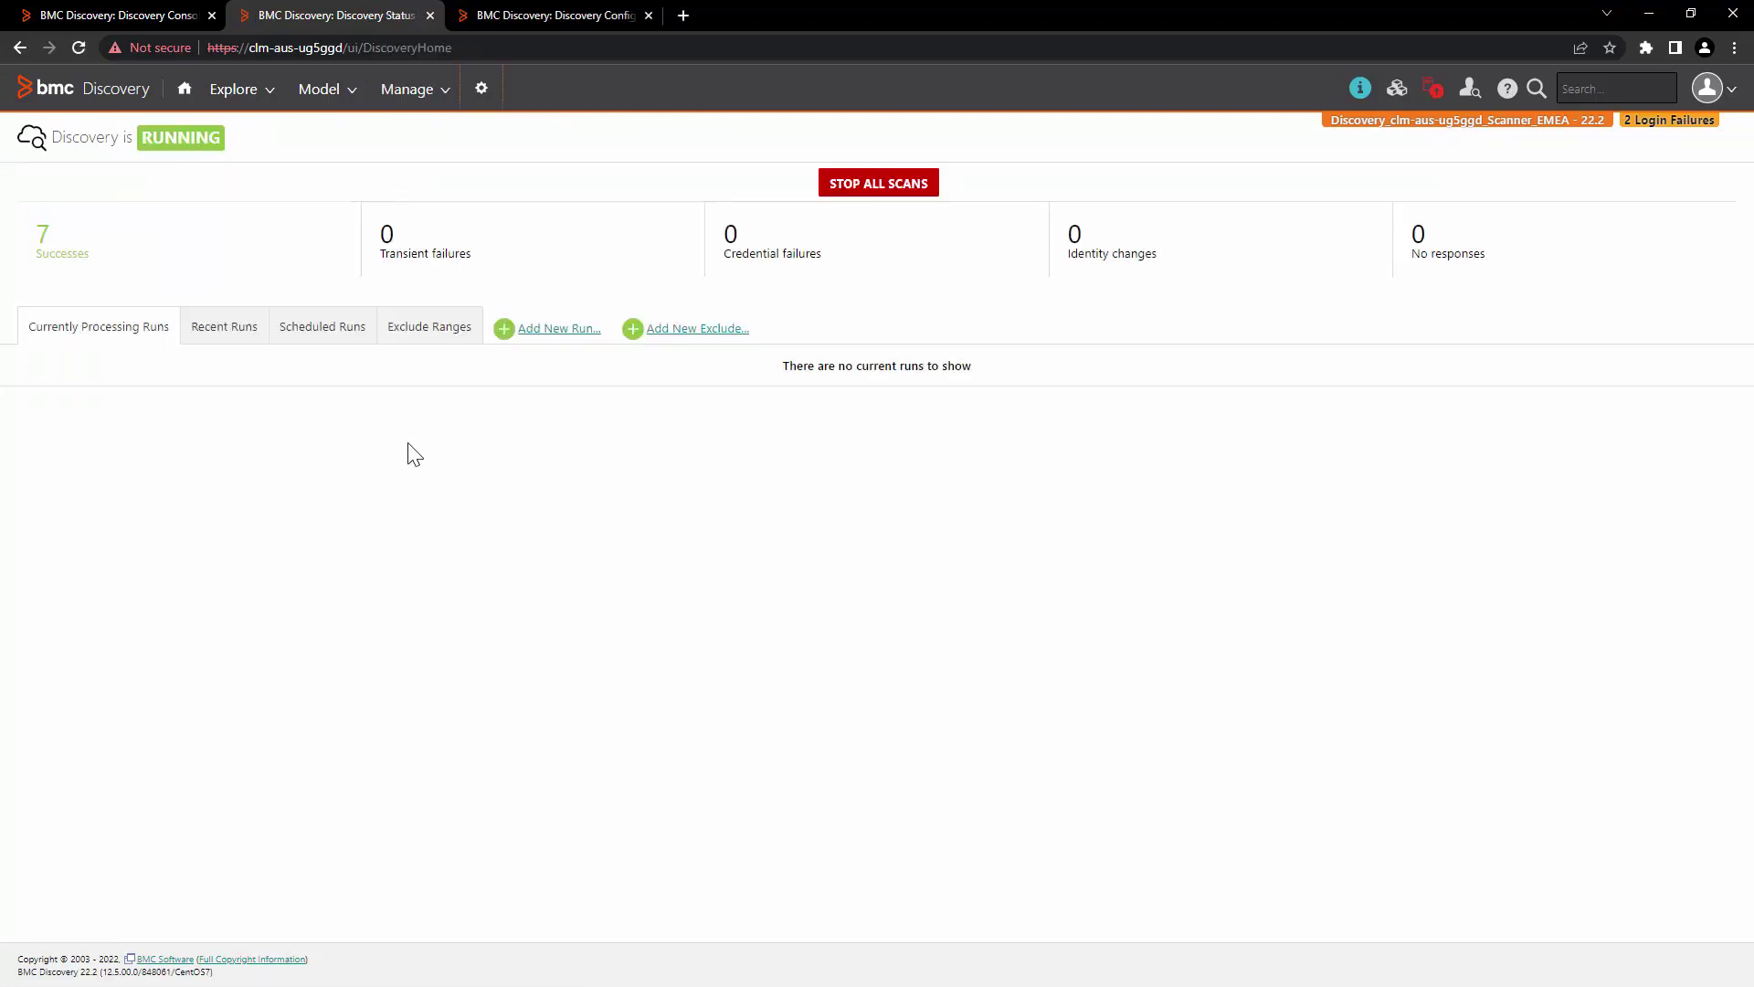
pyautogui.click(529, 331)
# Step: Start snapshot run 'Scanner Test Run' via this appliance for 172.20.2.92 and 172.20.19.15
pyautogui.click(561, 300)
pyautogui.write('Scanner Test')
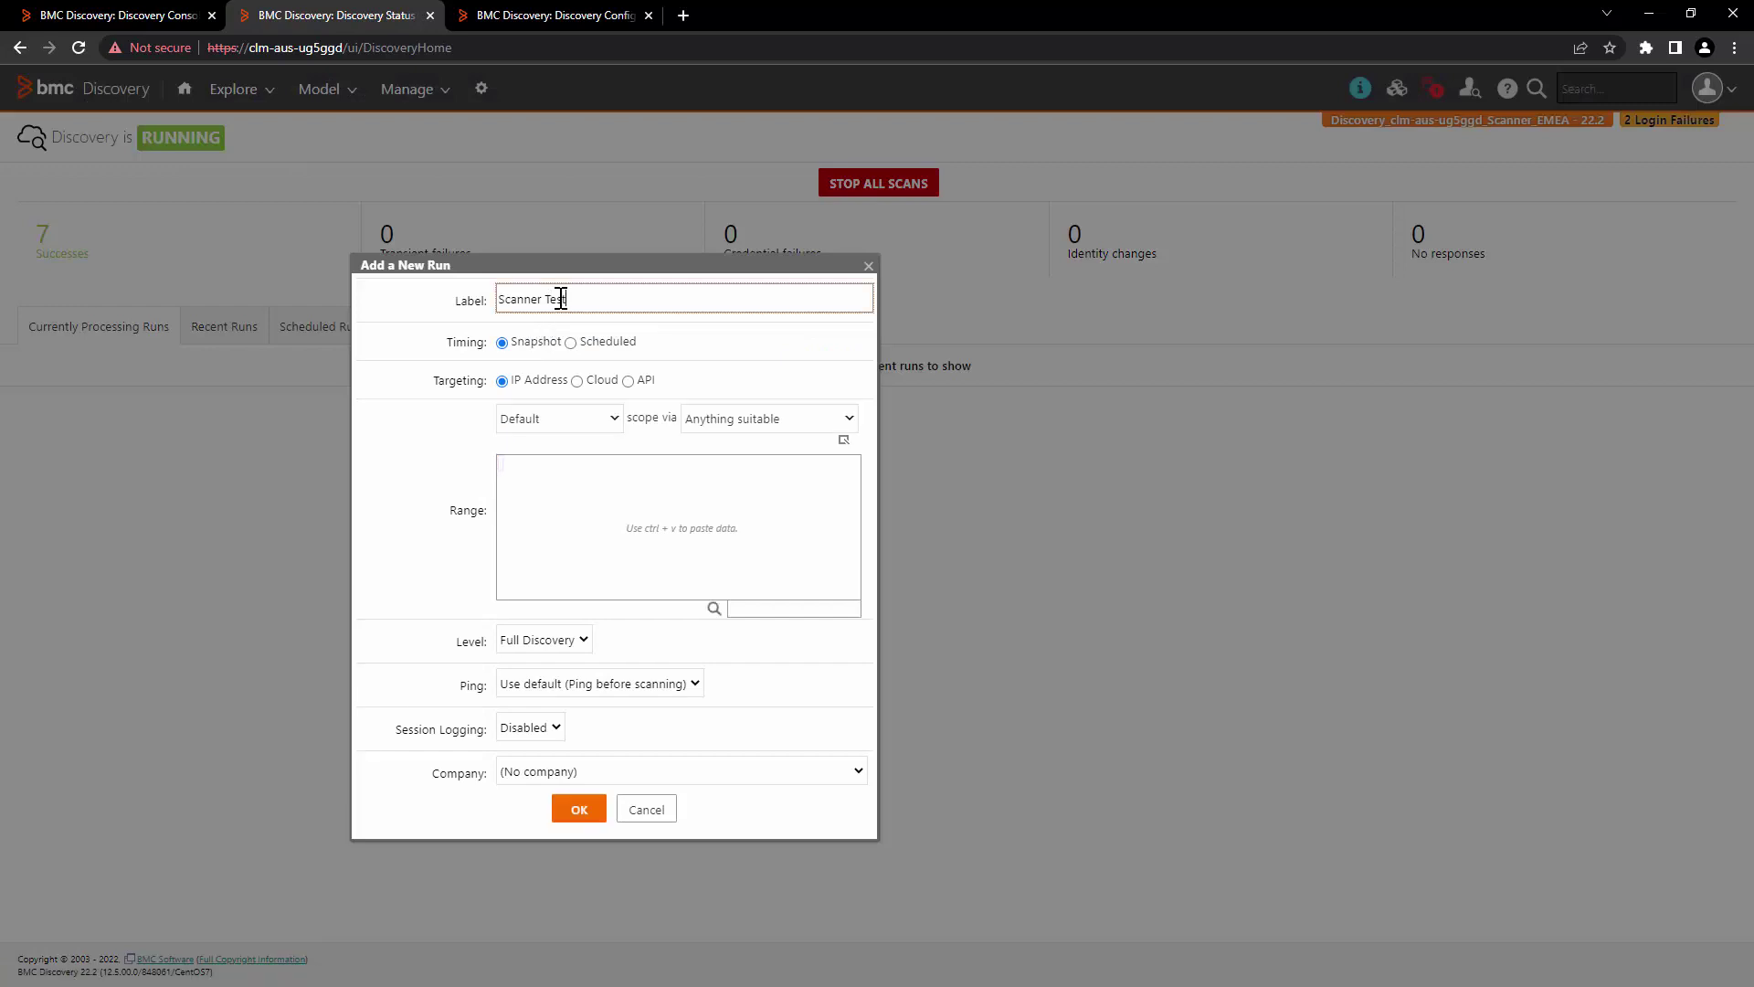
pyautogui.write(' Run')
pyautogui.click(767, 418)
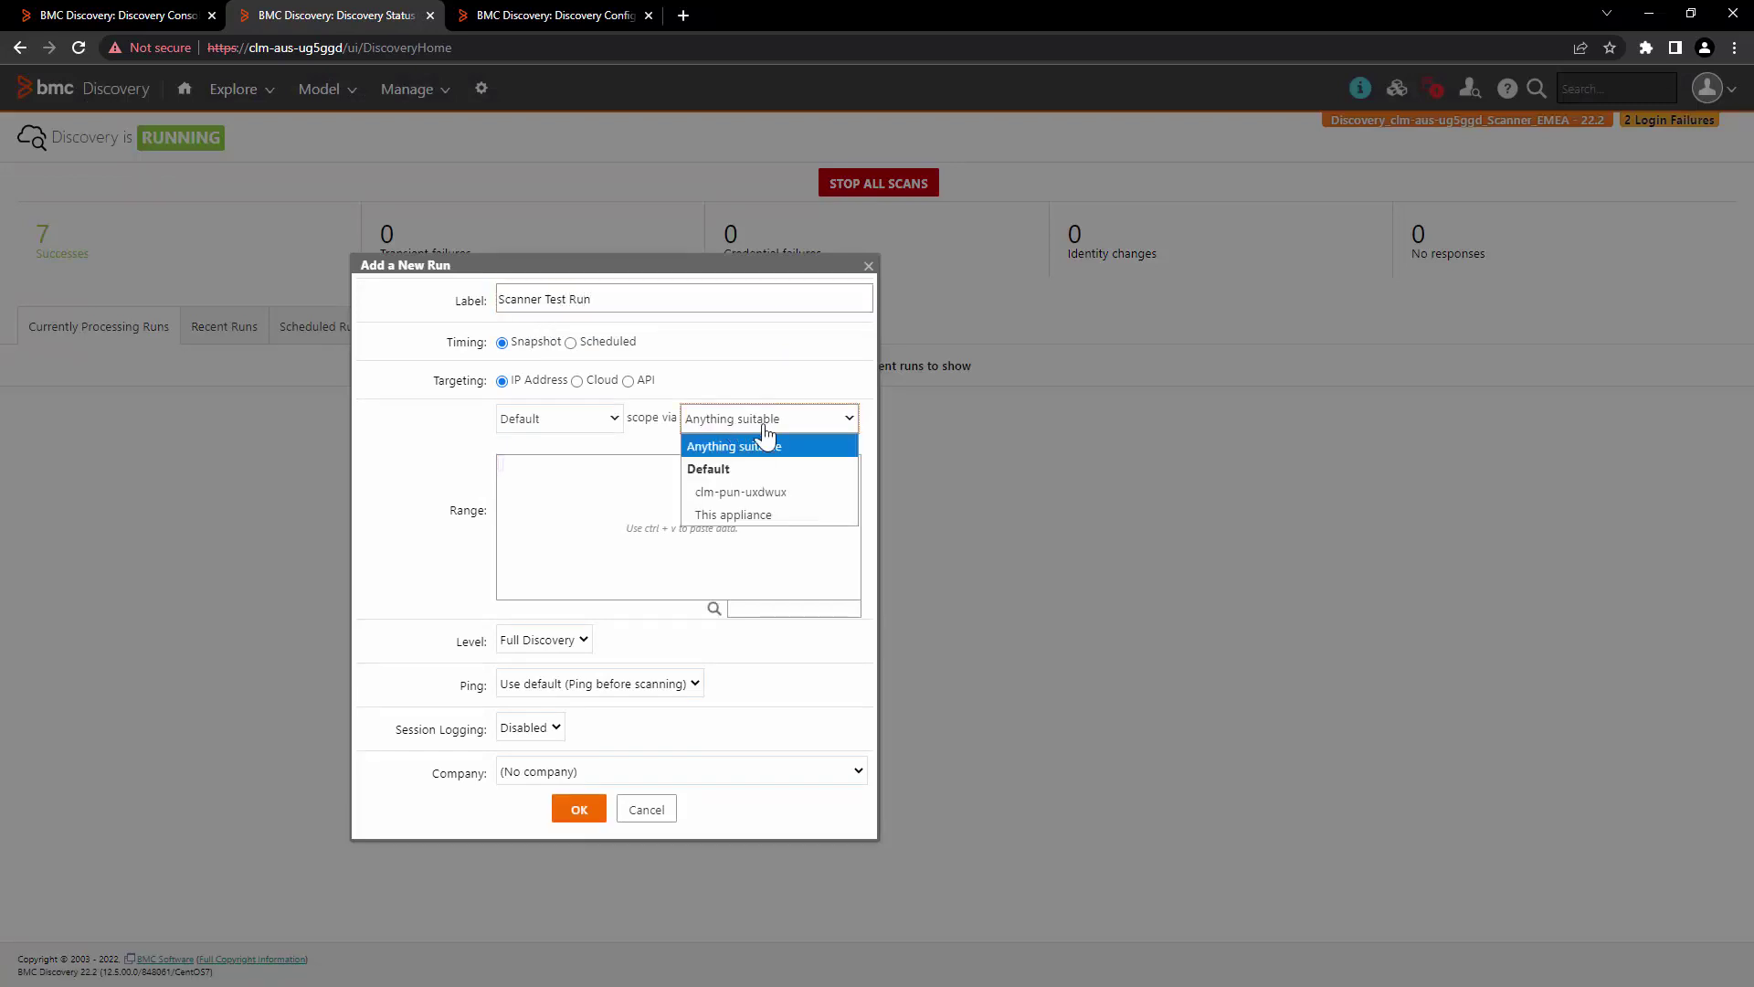
pyautogui.click(810, 517)
pyautogui.click(800, 523)
pyautogui.write('172.20.2.92, 172.20.19.15')
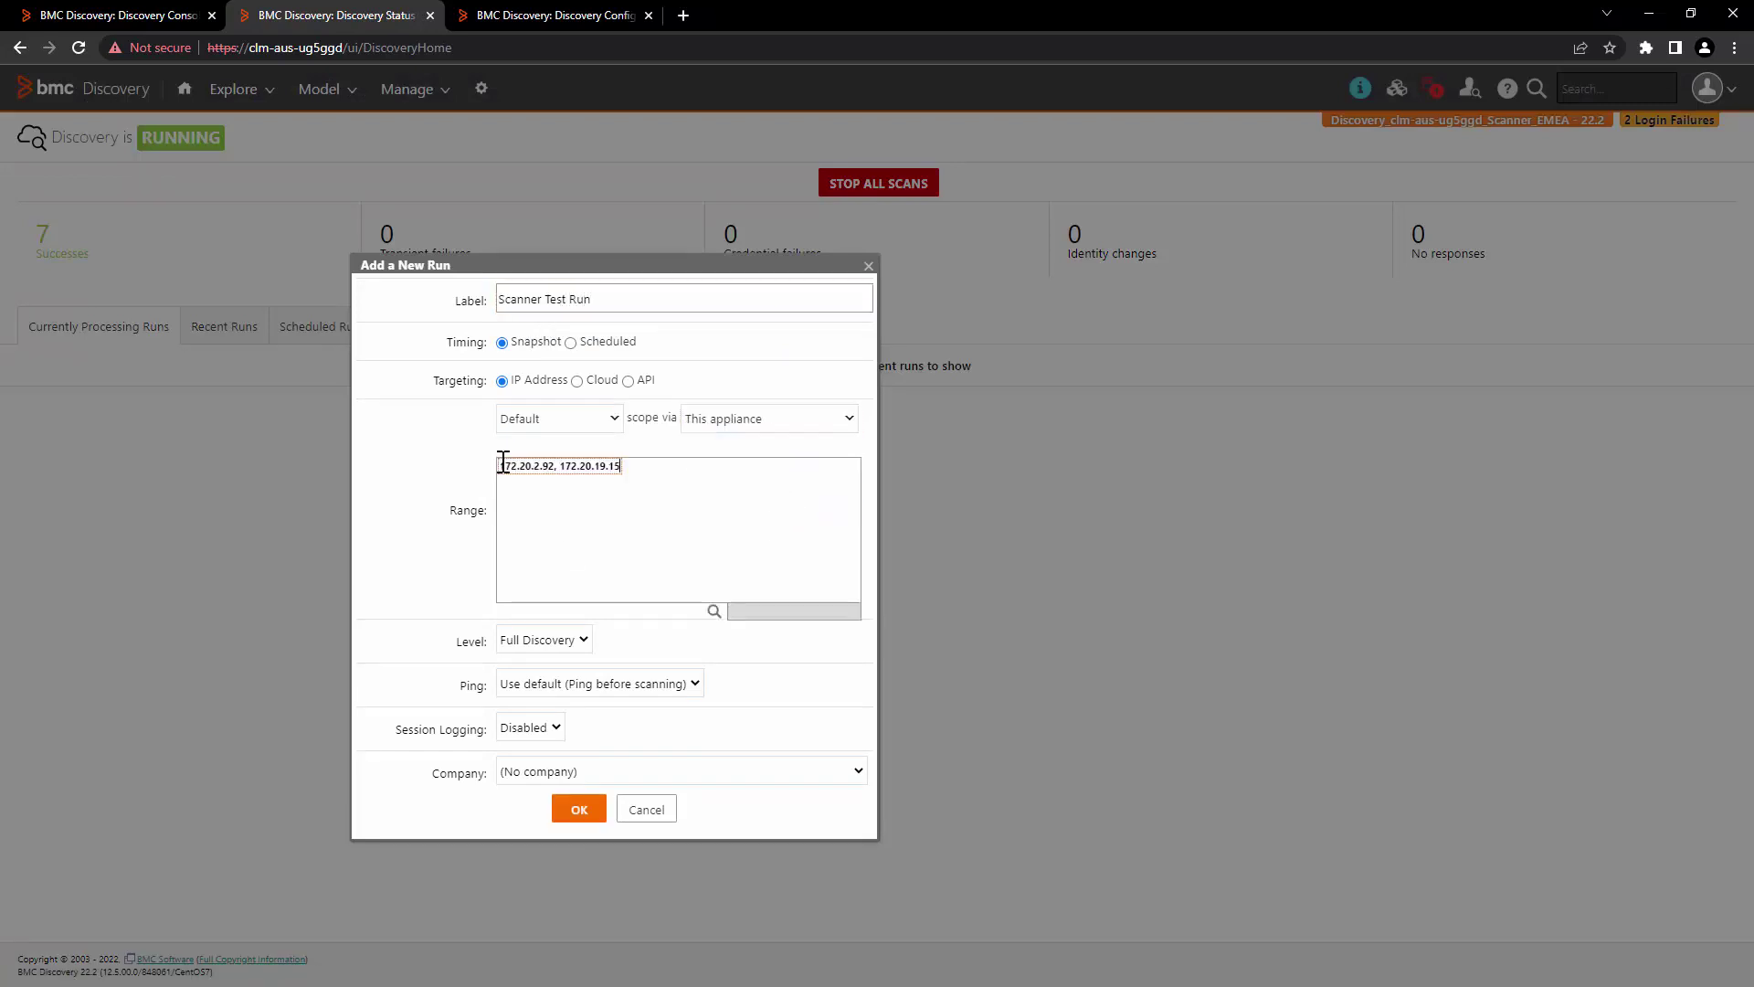
pyautogui.click(568, 810)
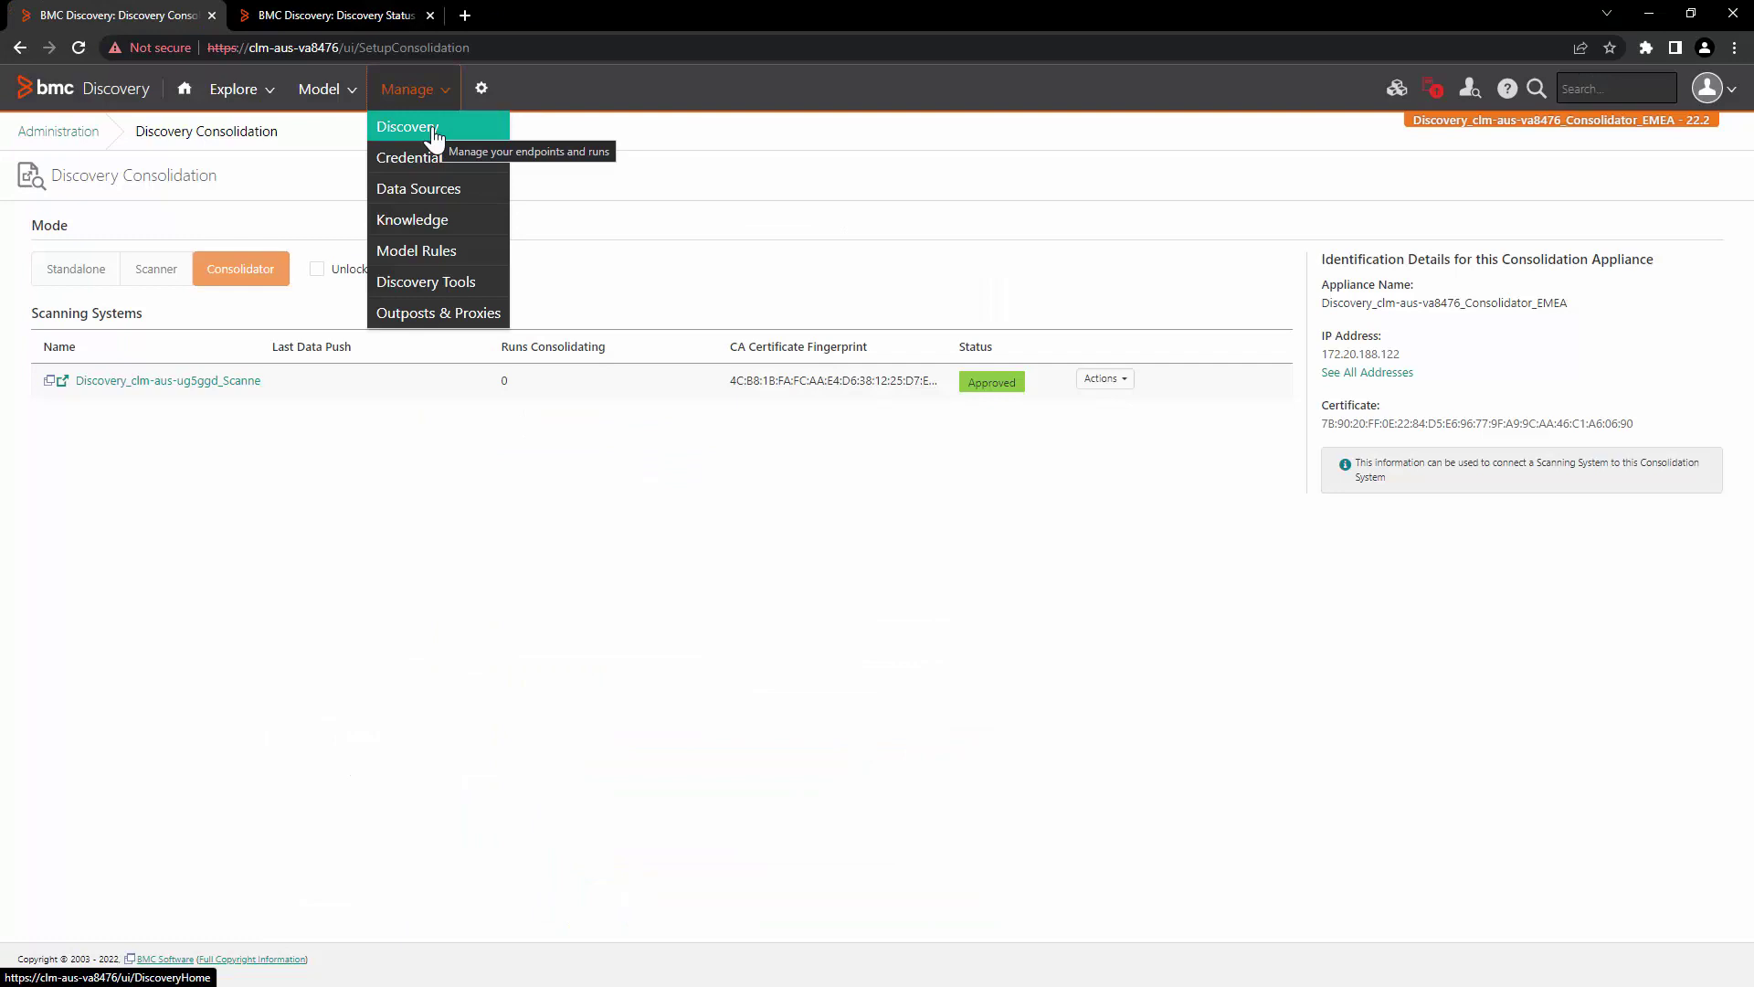
# Step: Open Scanner Test Run's successfully scanned endpoint from the consolidator's Discovery status
pyautogui.click(432, 129)
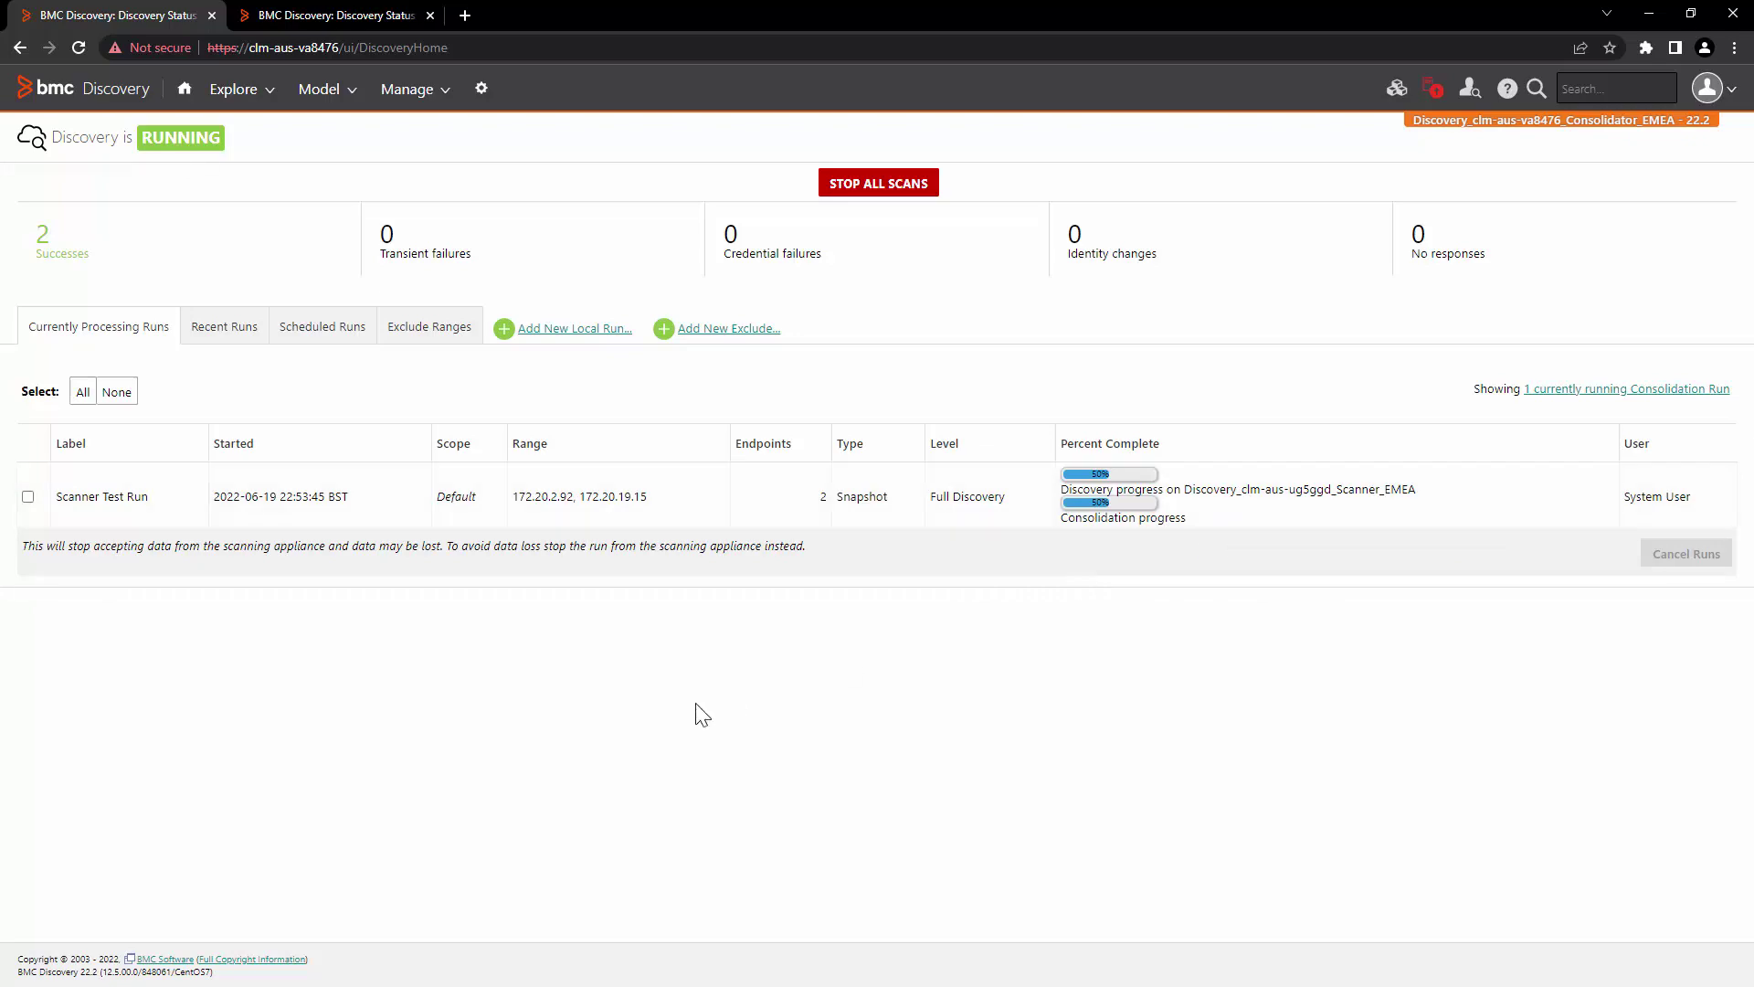
pyautogui.click(608, 507)
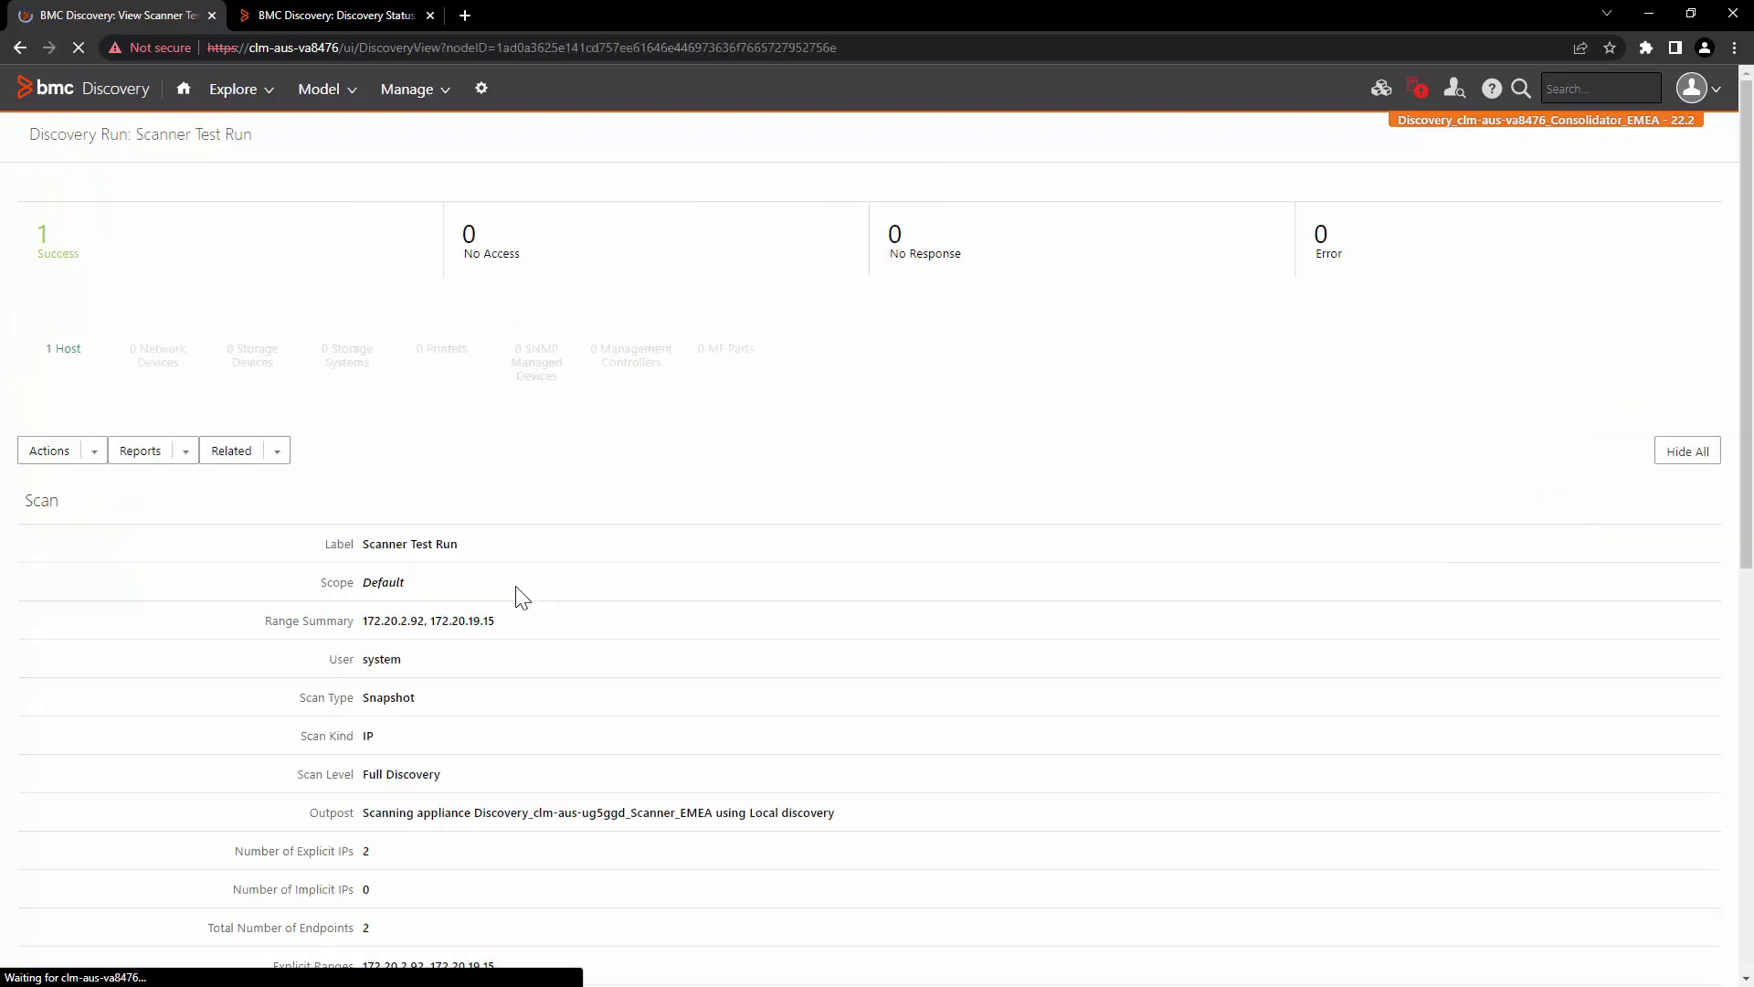
pyautogui.scroll(-8, 514, 594)
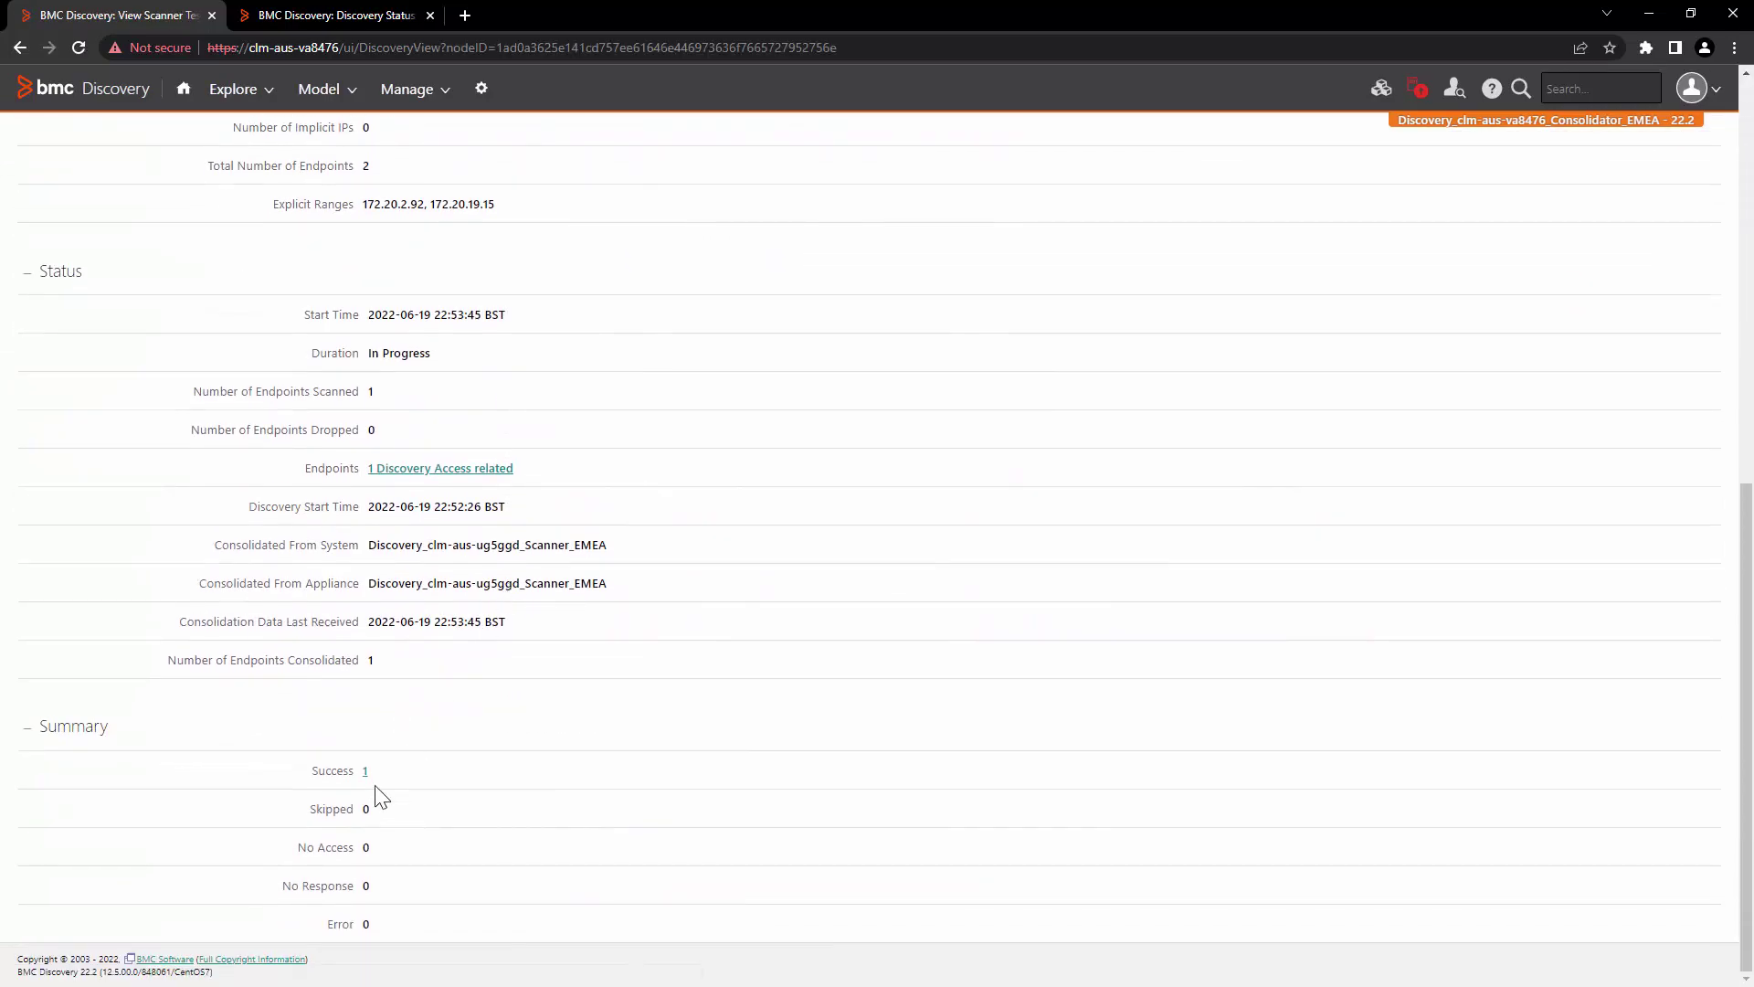
pyautogui.click(366, 772)
# Step: Confirm the endpoint's Discovery Source names the scanner appliance, then return to Discovery status
pyautogui.scroll(-3, 526, 658)
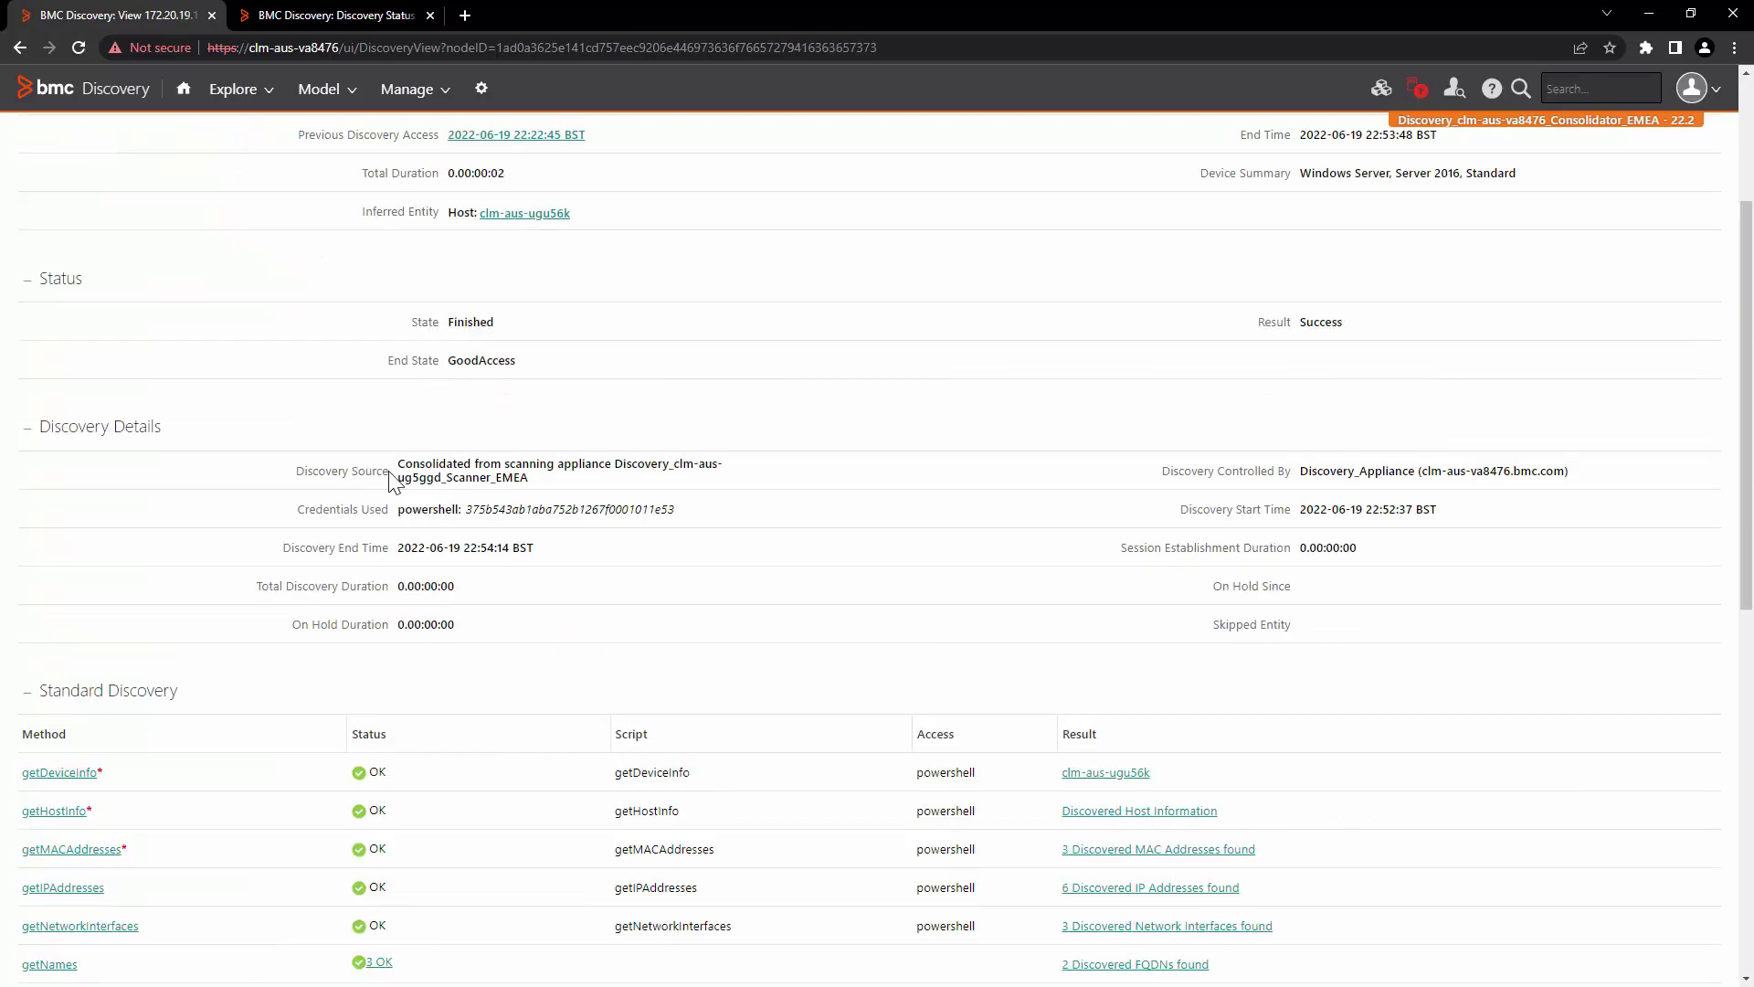
pyautogui.moveTo(389, 473); pyautogui.dragTo(290, 473)
pyautogui.click(369, 475)
pyautogui.moveTo(398, 469); pyautogui.dragTo(666, 501)
pyautogui.click(627, 462)
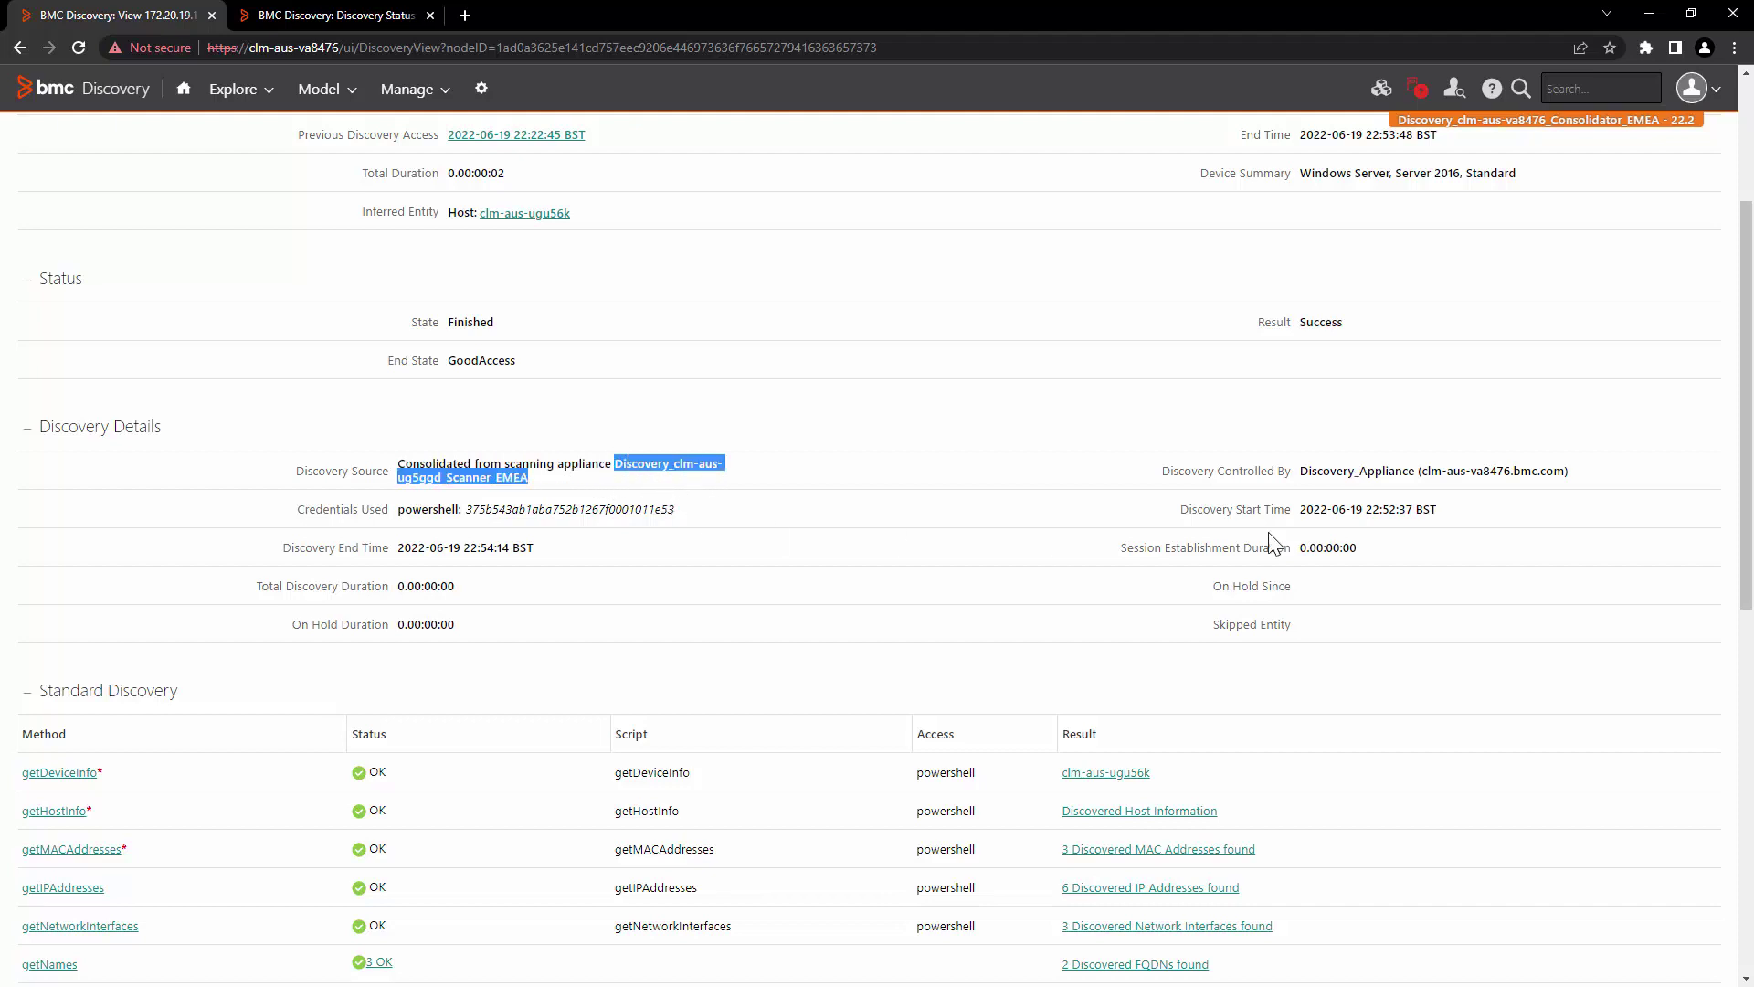
pyautogui.click(1421, 504)
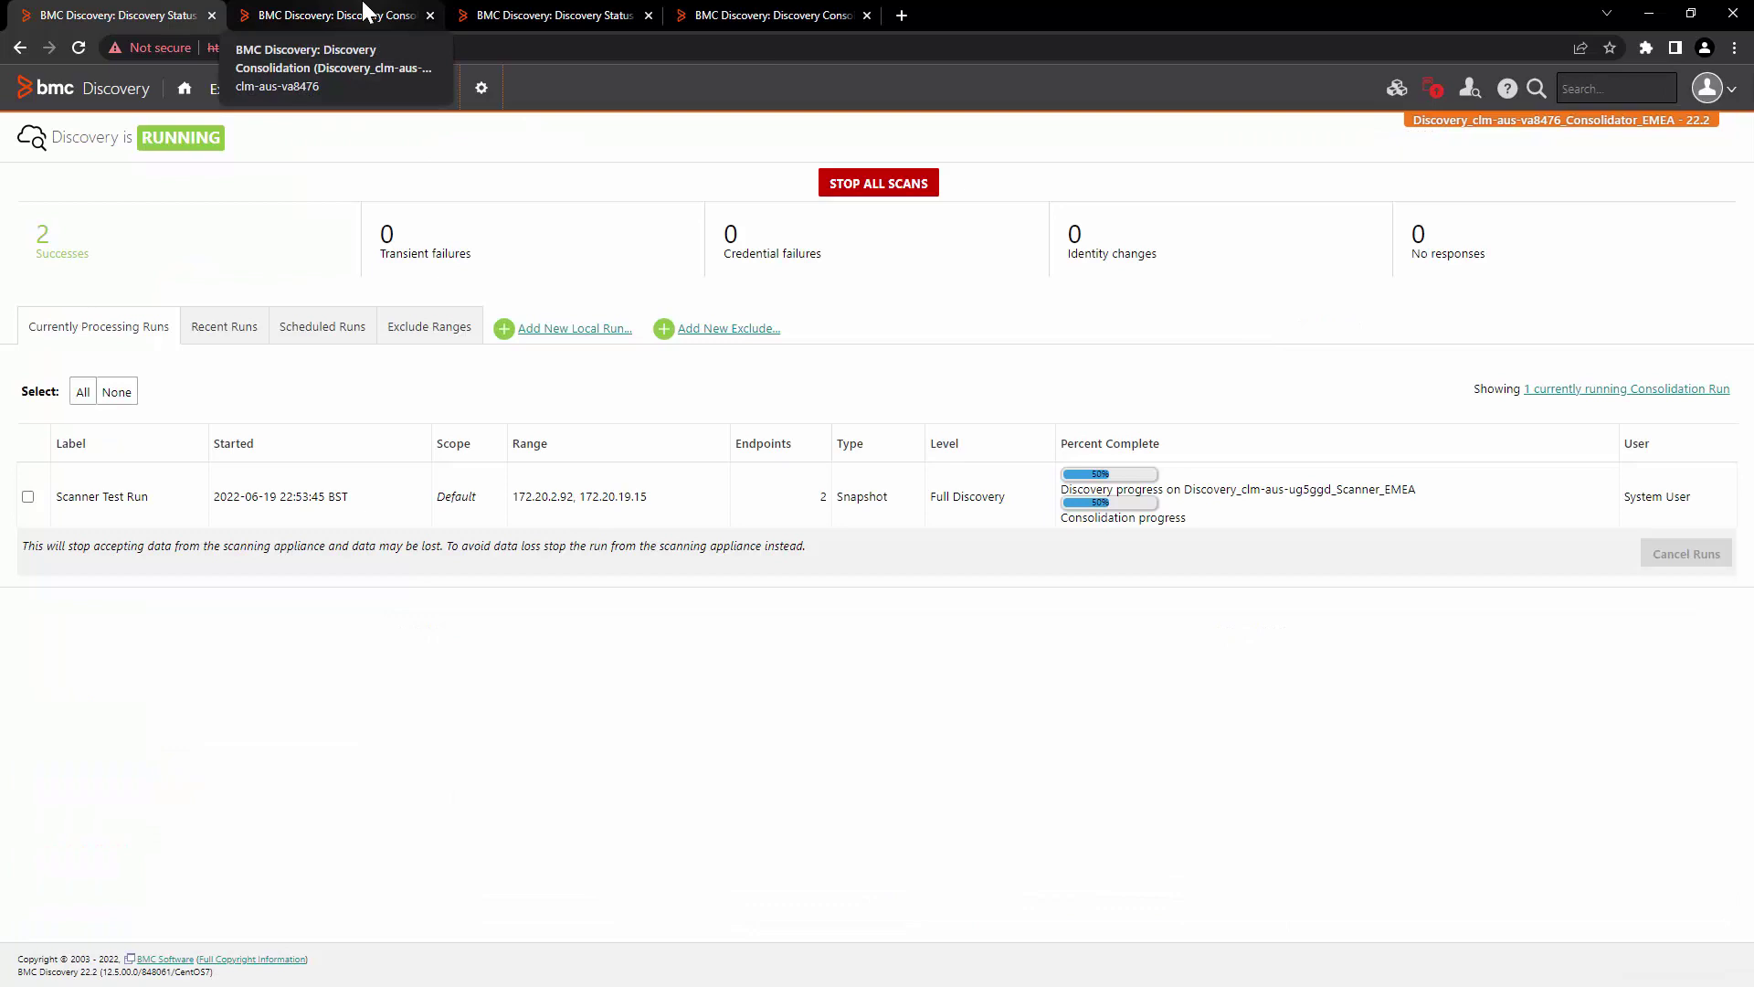
pyautogui.click(365, 11)
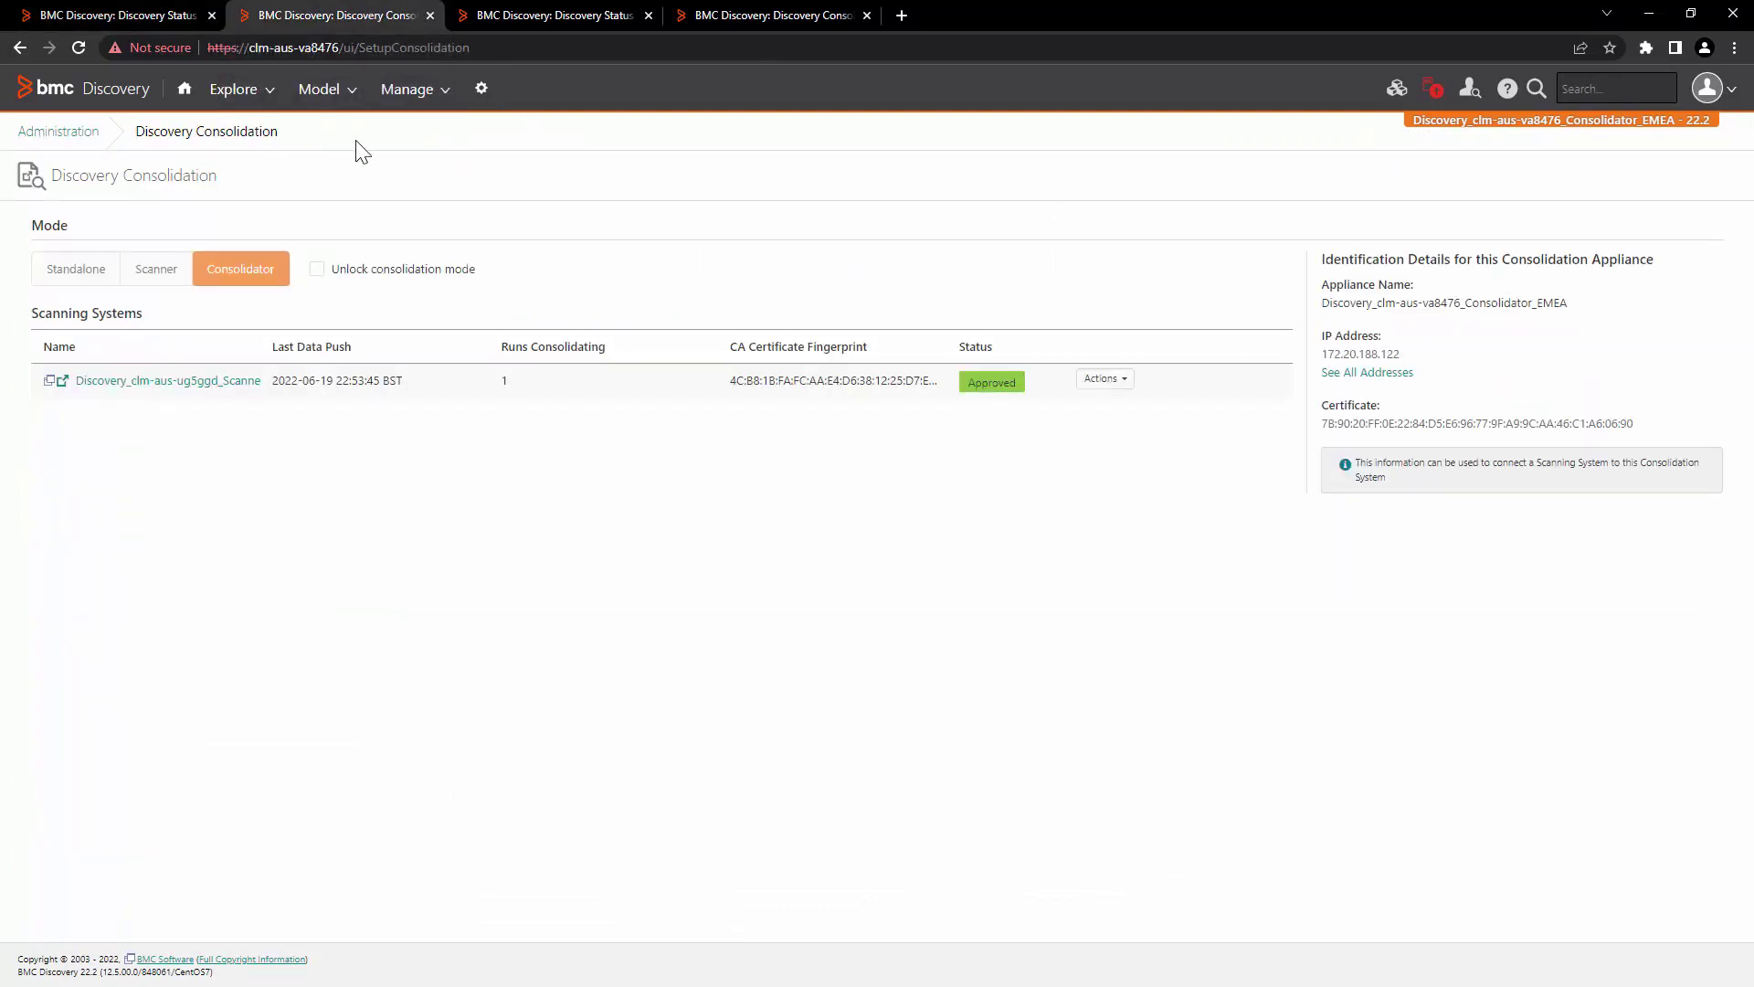
pyautogui.click(417, 377)
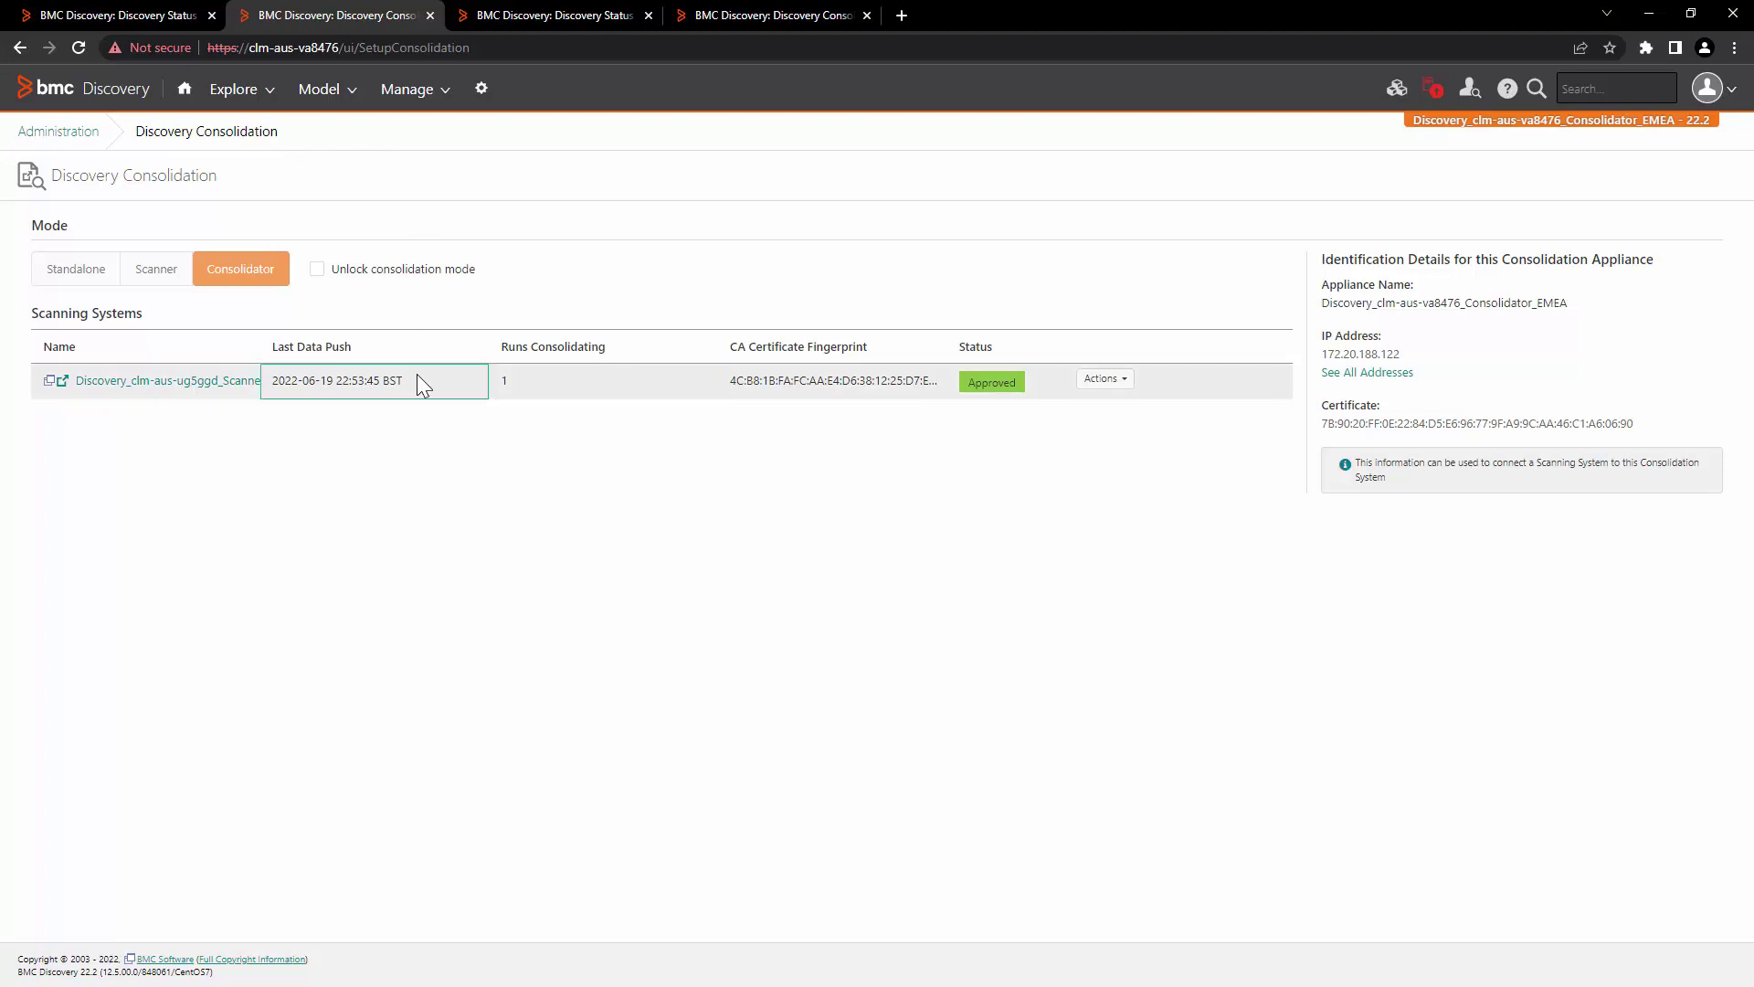
pyautogui.moveTo(273, 384); pyautogui.dragTo(270, 382)
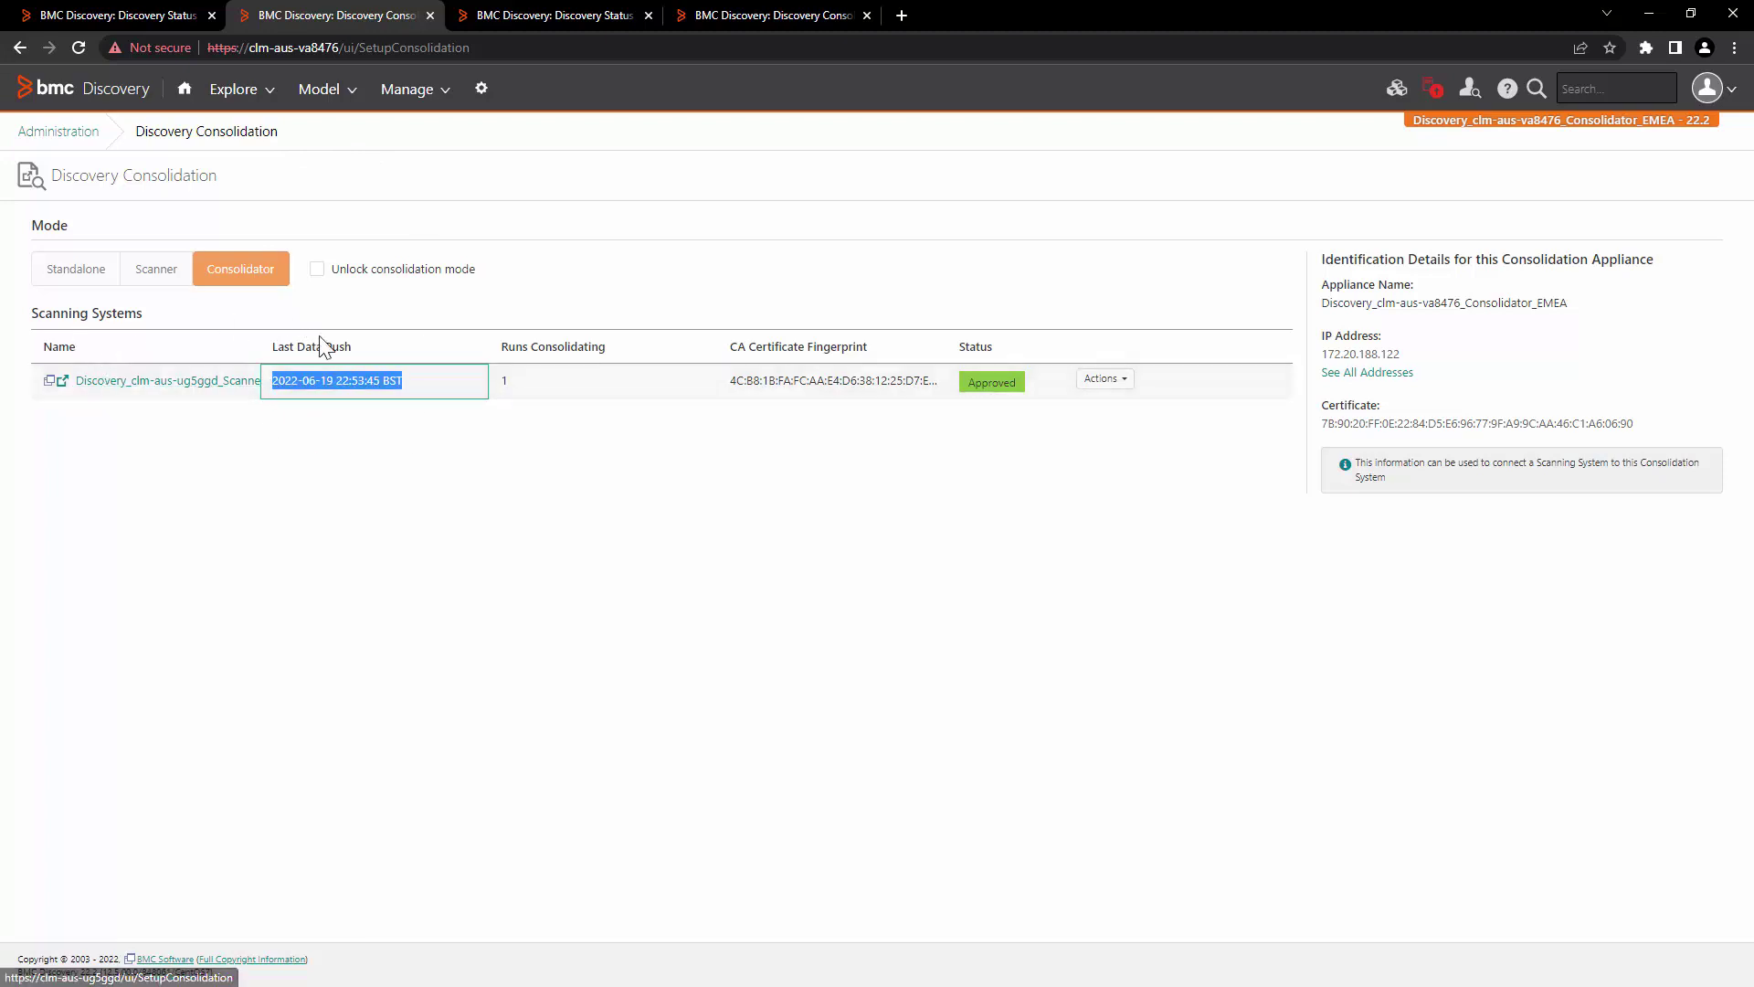
pyautogui.click(770, 13)
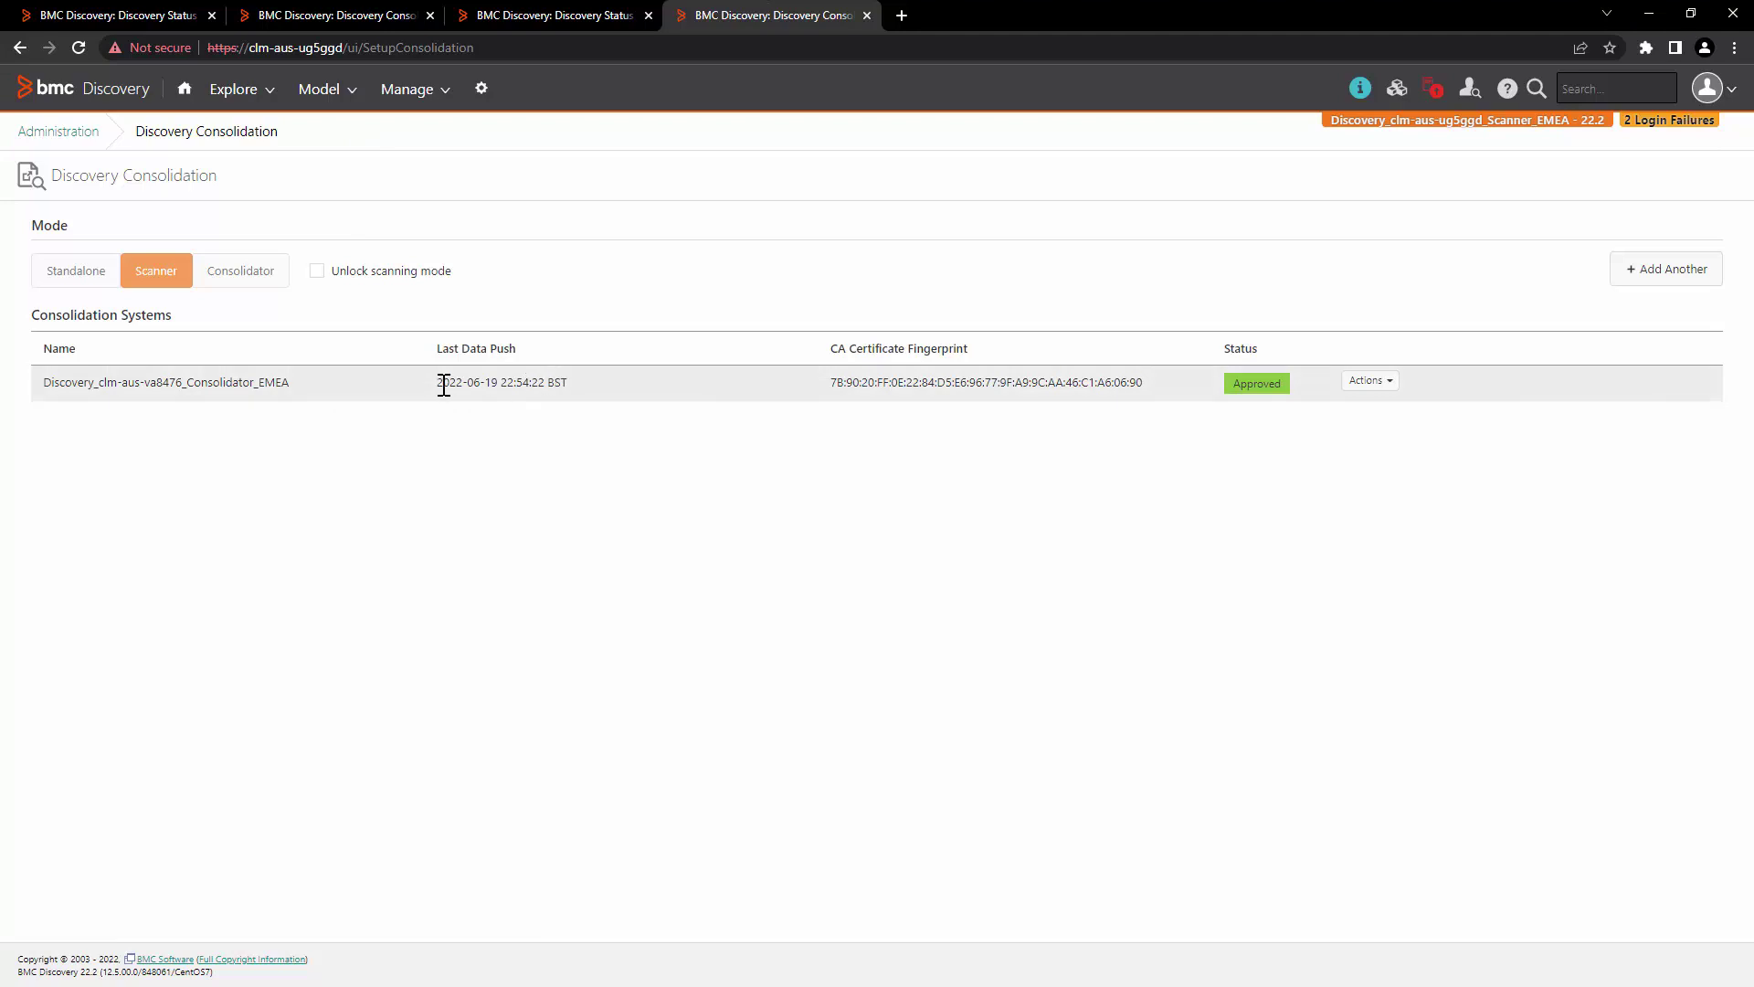
pyautogui.moveTo(444, 383); pyautogui.dragTo(583, 403)
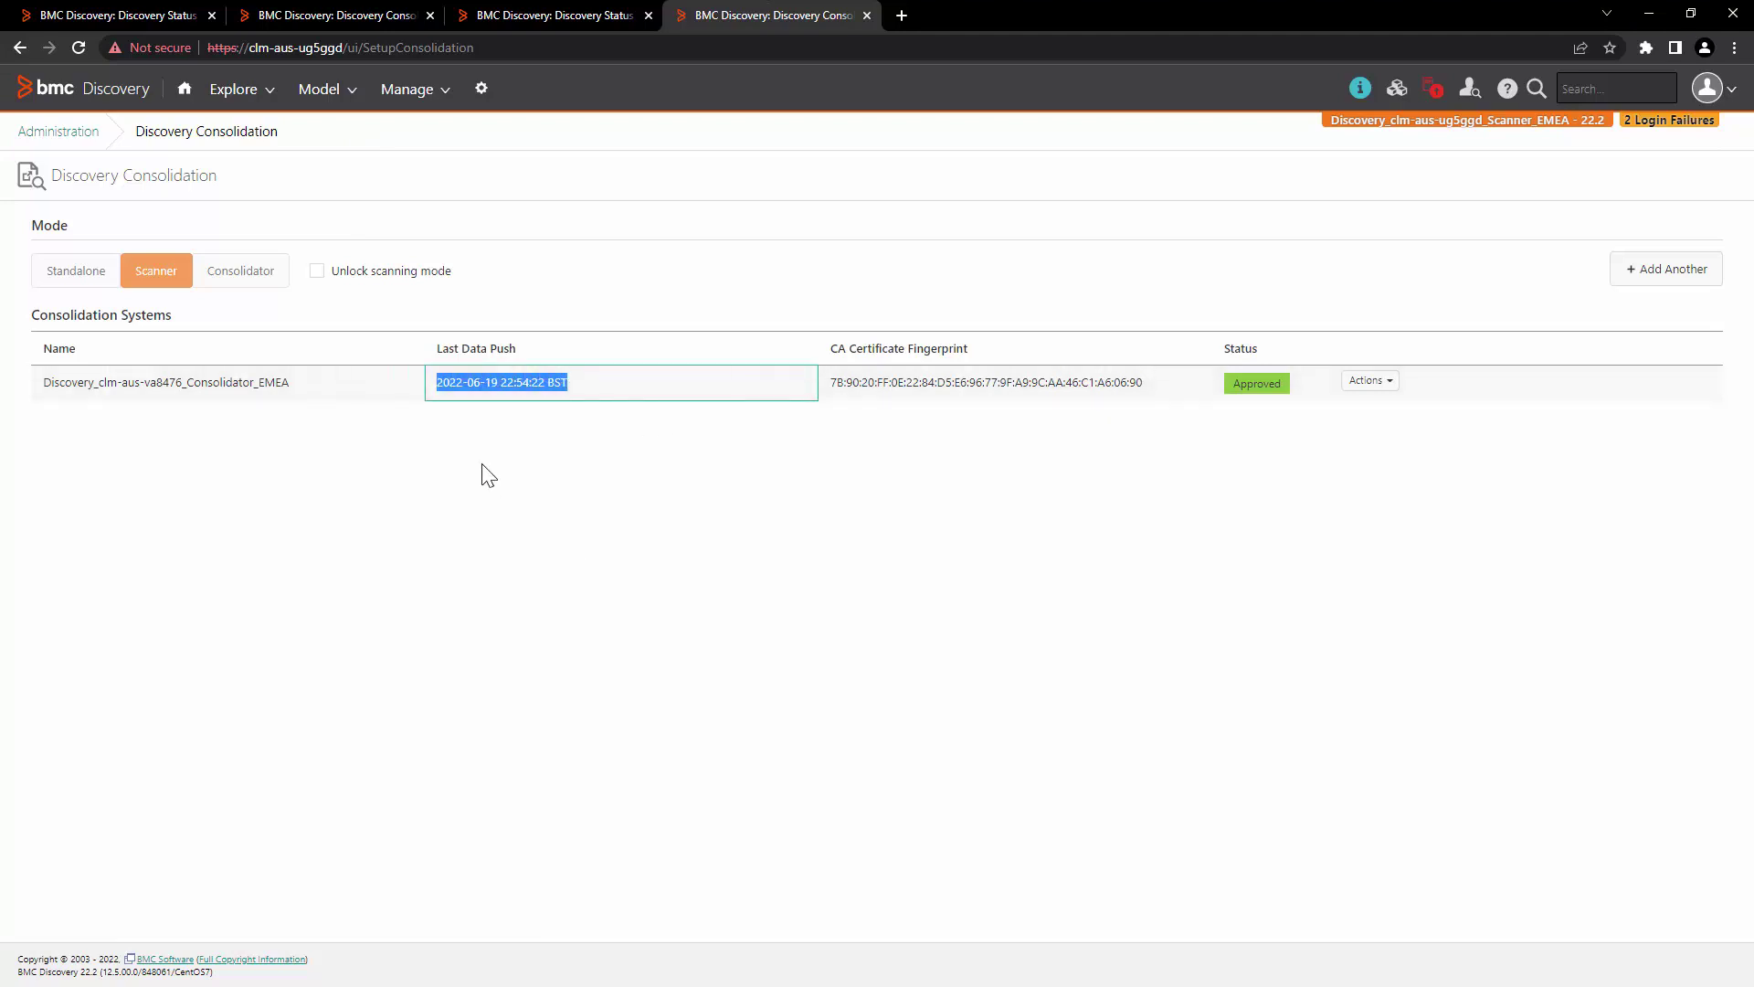
# Step: View the Scanner Test Run page, then return to the consolidator's Consolidation page
pyautogui.hotkey('ctrl', 'shift', 'Tab')
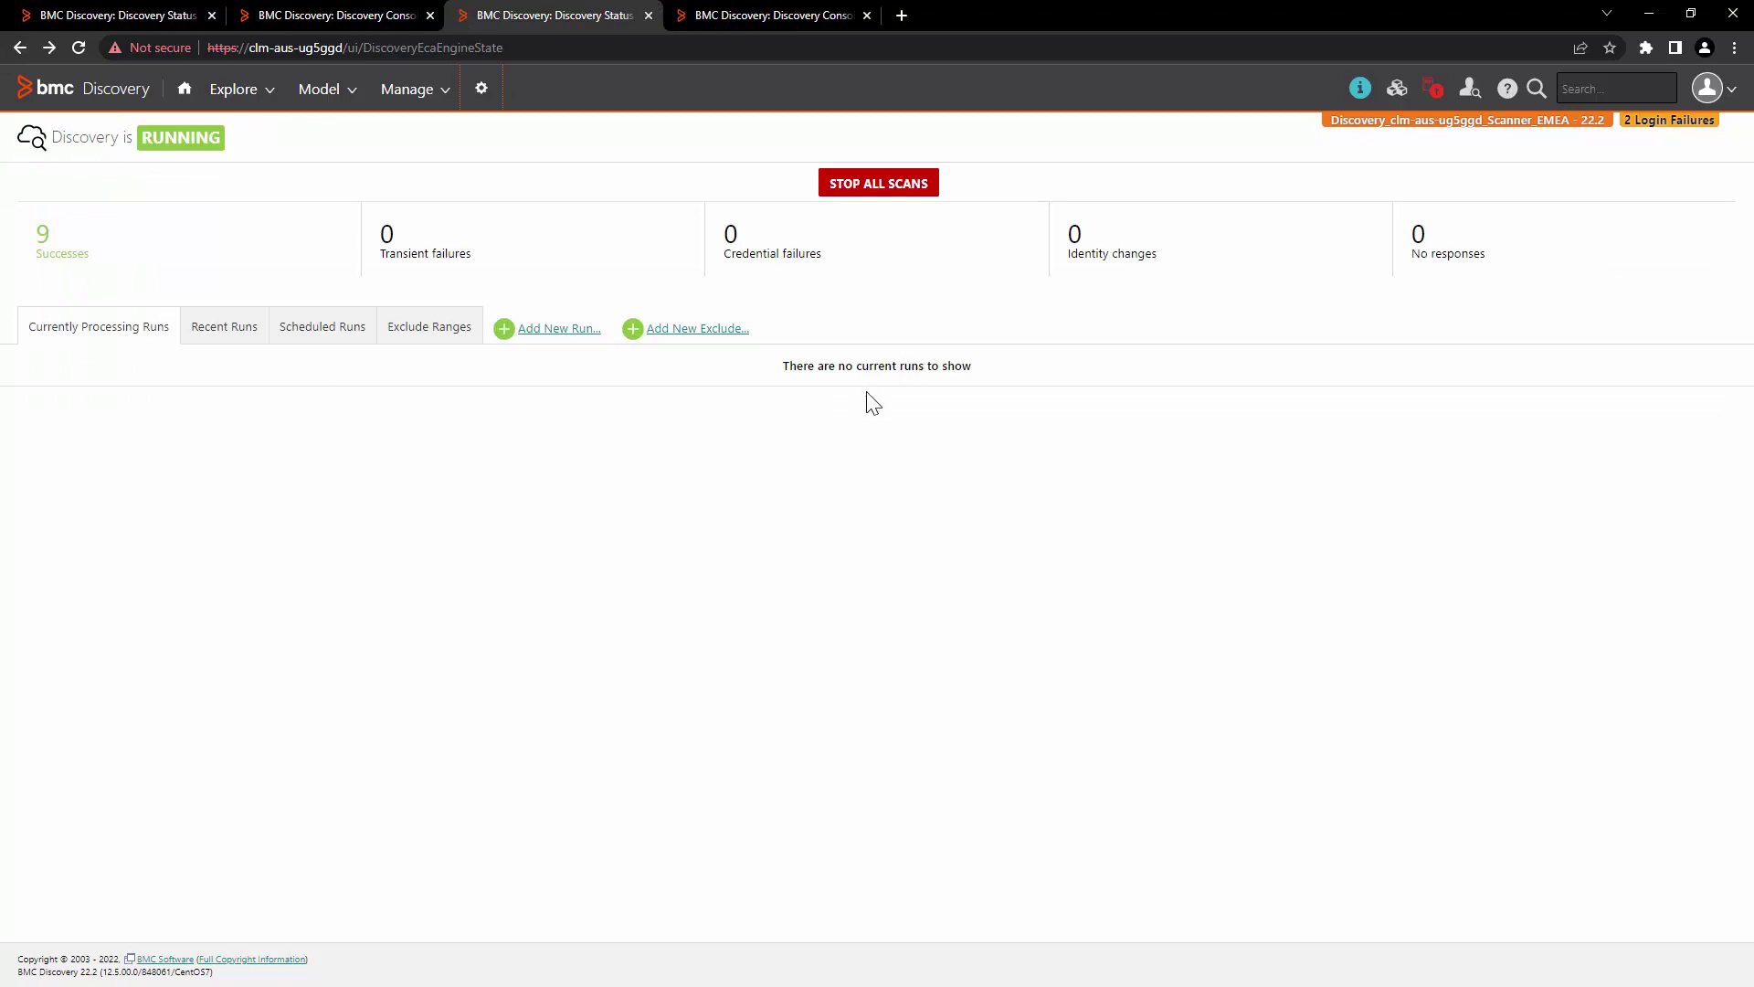
pyautogui.click(183, 7)
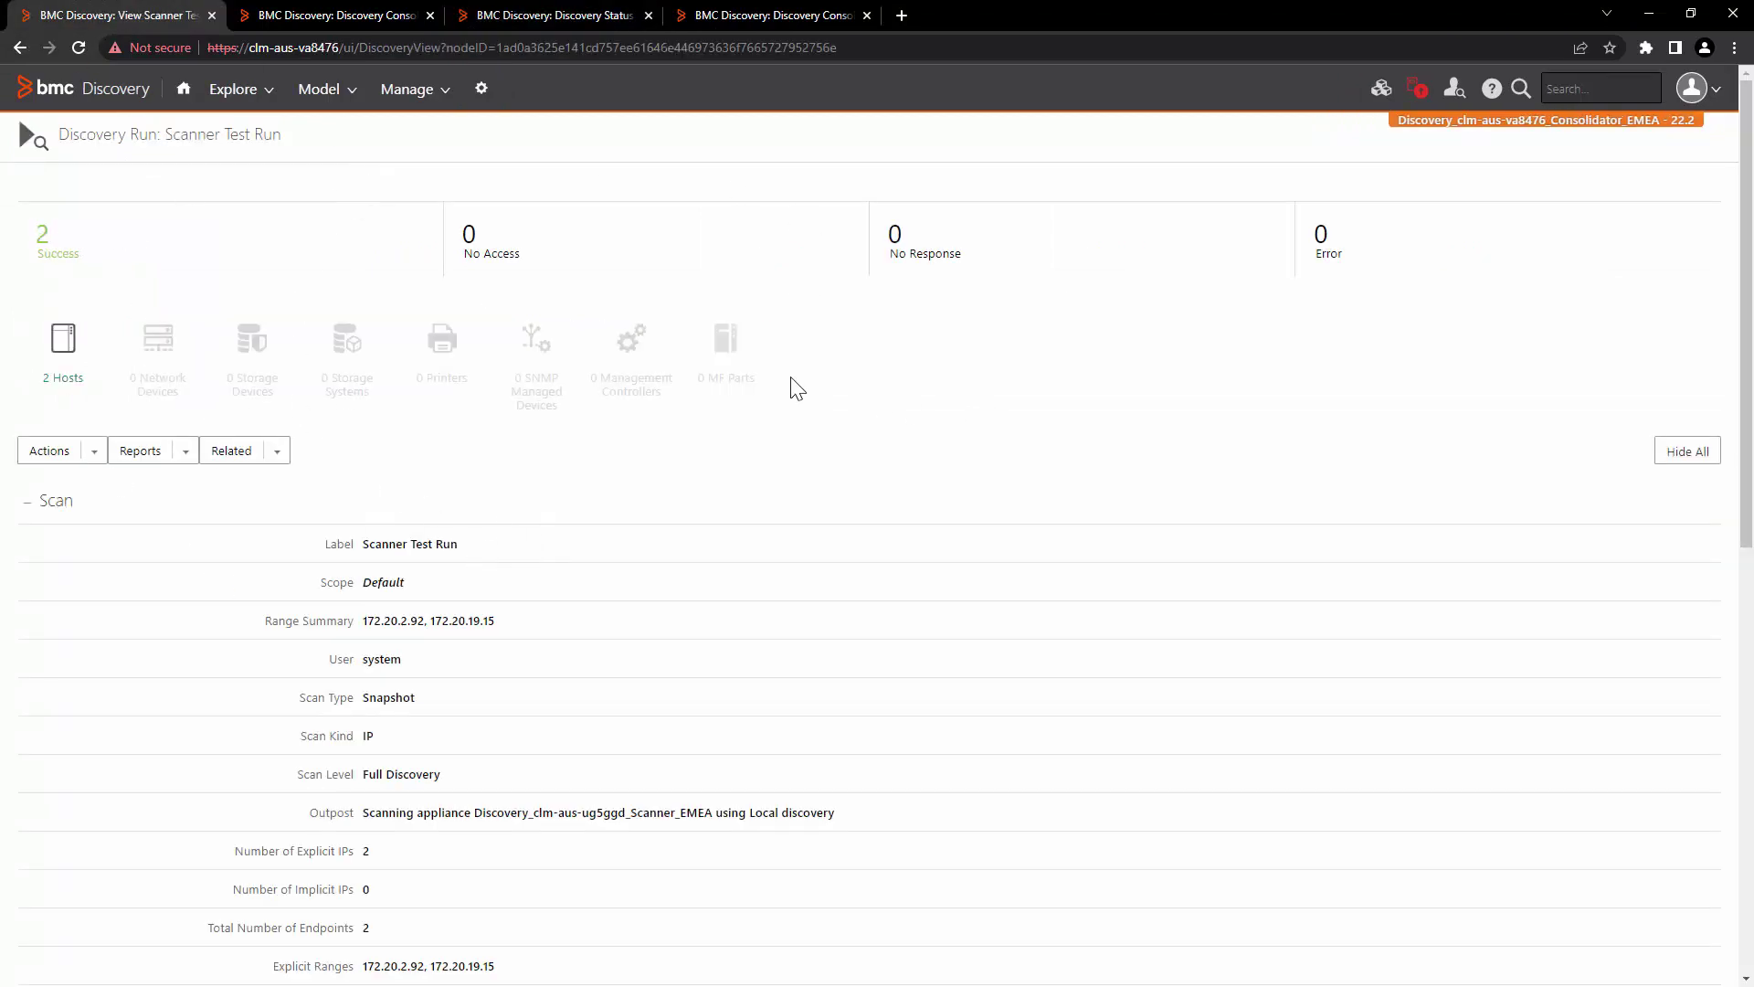
pyautogui.hotkey('ctrl', 'Tab')
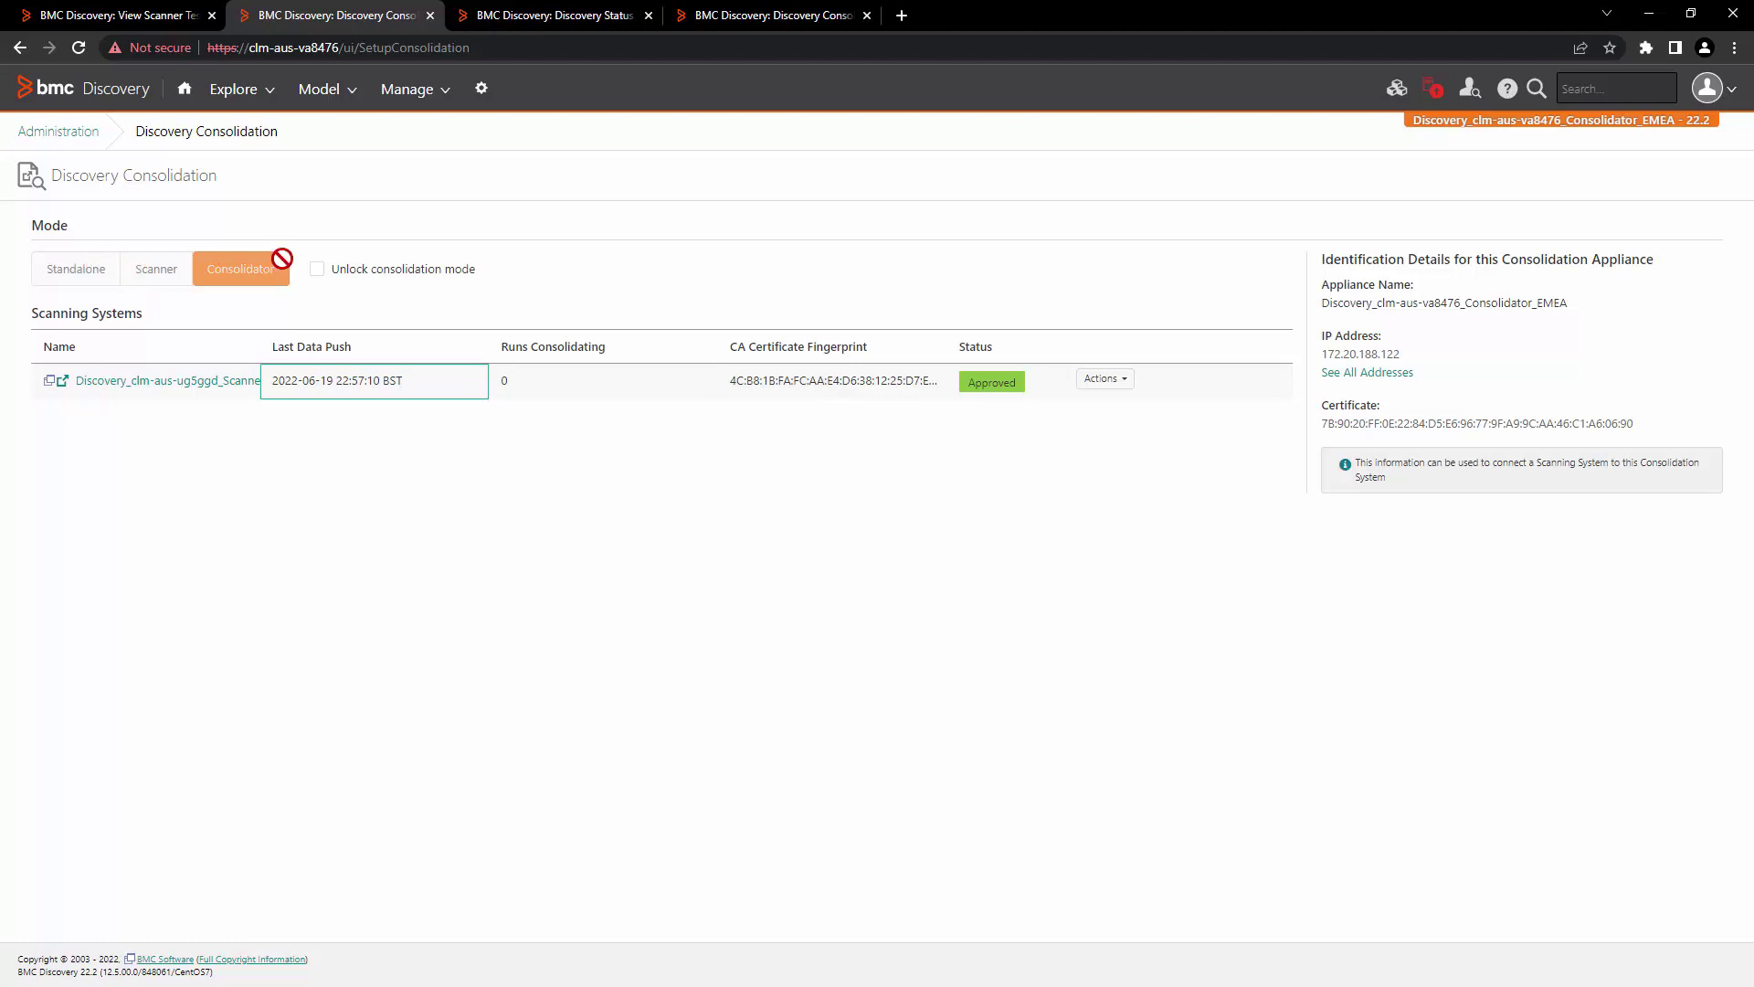
# Step: Unlock and set the consolidator to Standalone, then switch the scanner through Standalone and Scanner to Consolidator
pyautogui.click(316, 270)
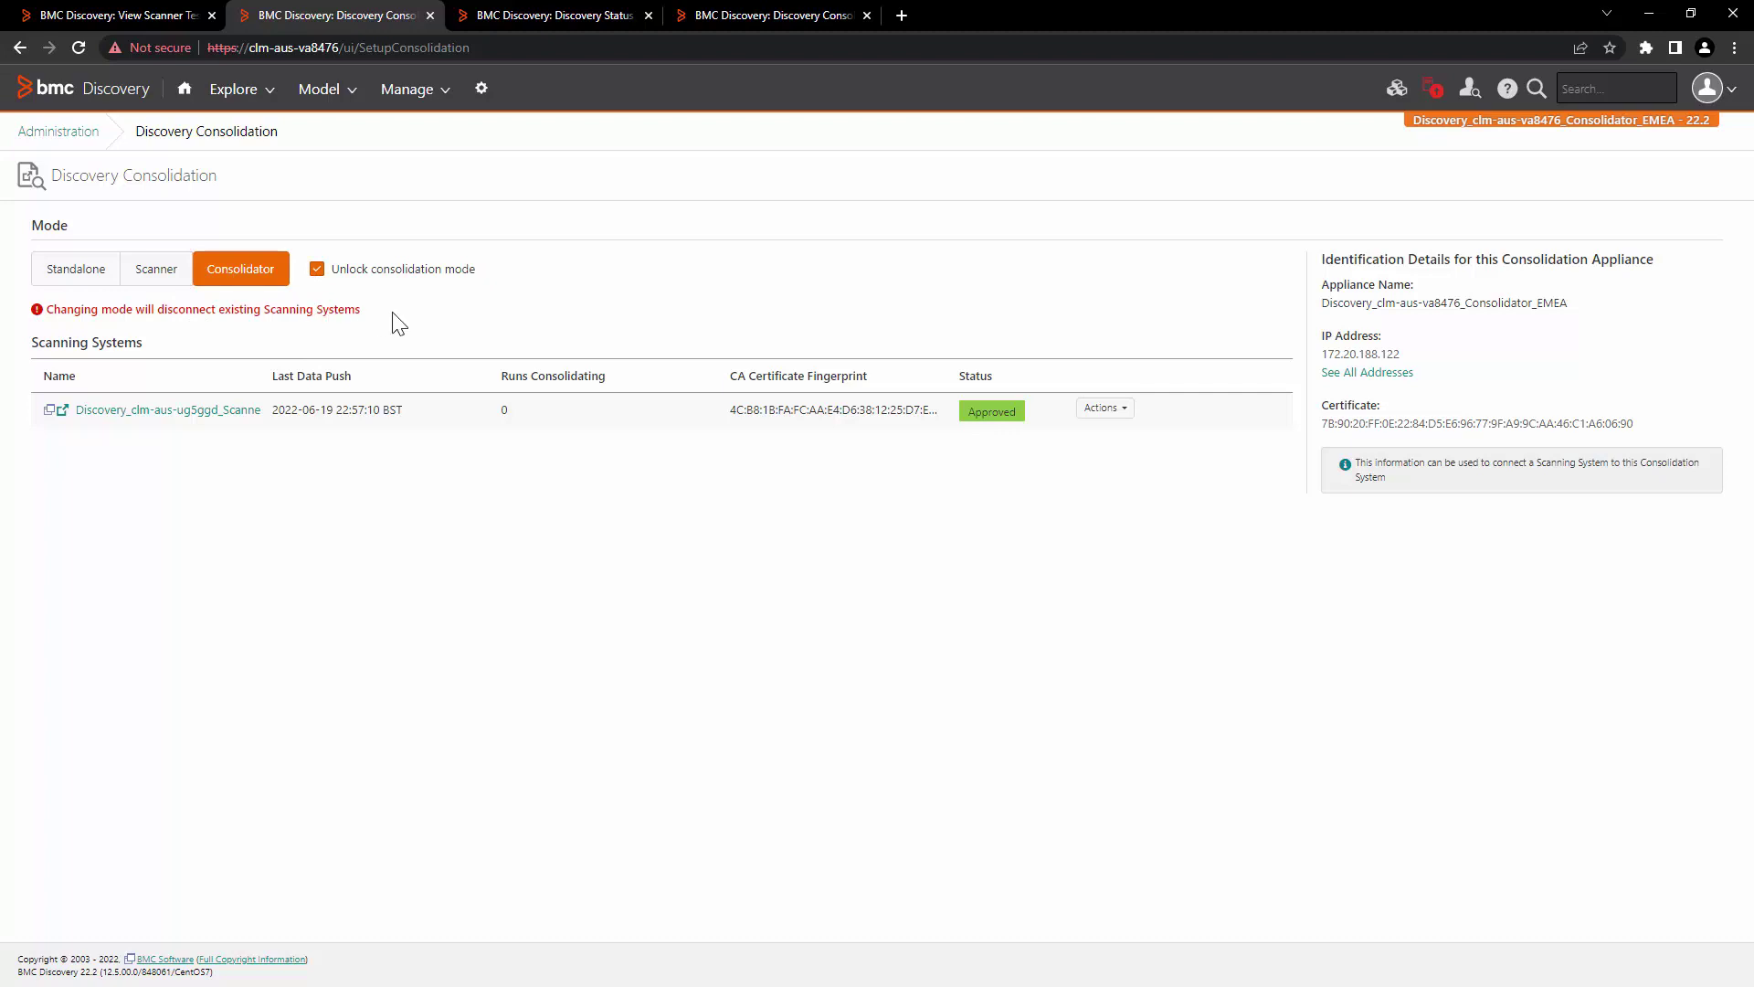
pyautogui.click(76, 269)
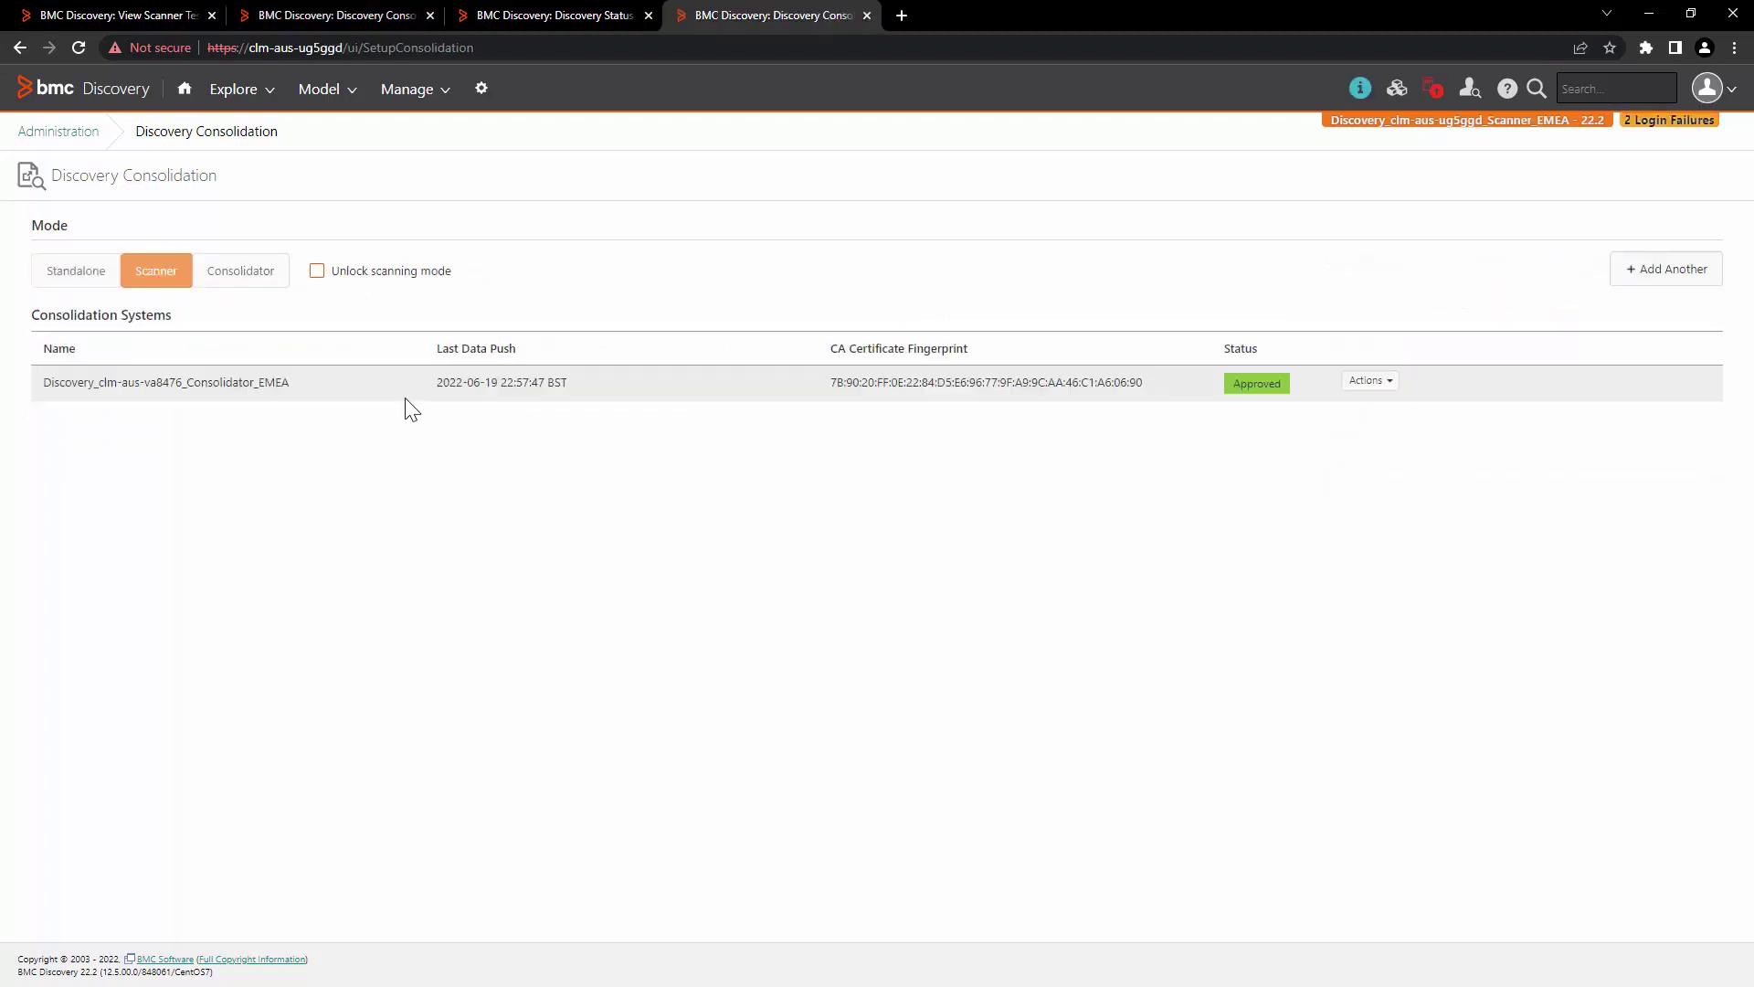
pyautogui.click(372, 272)
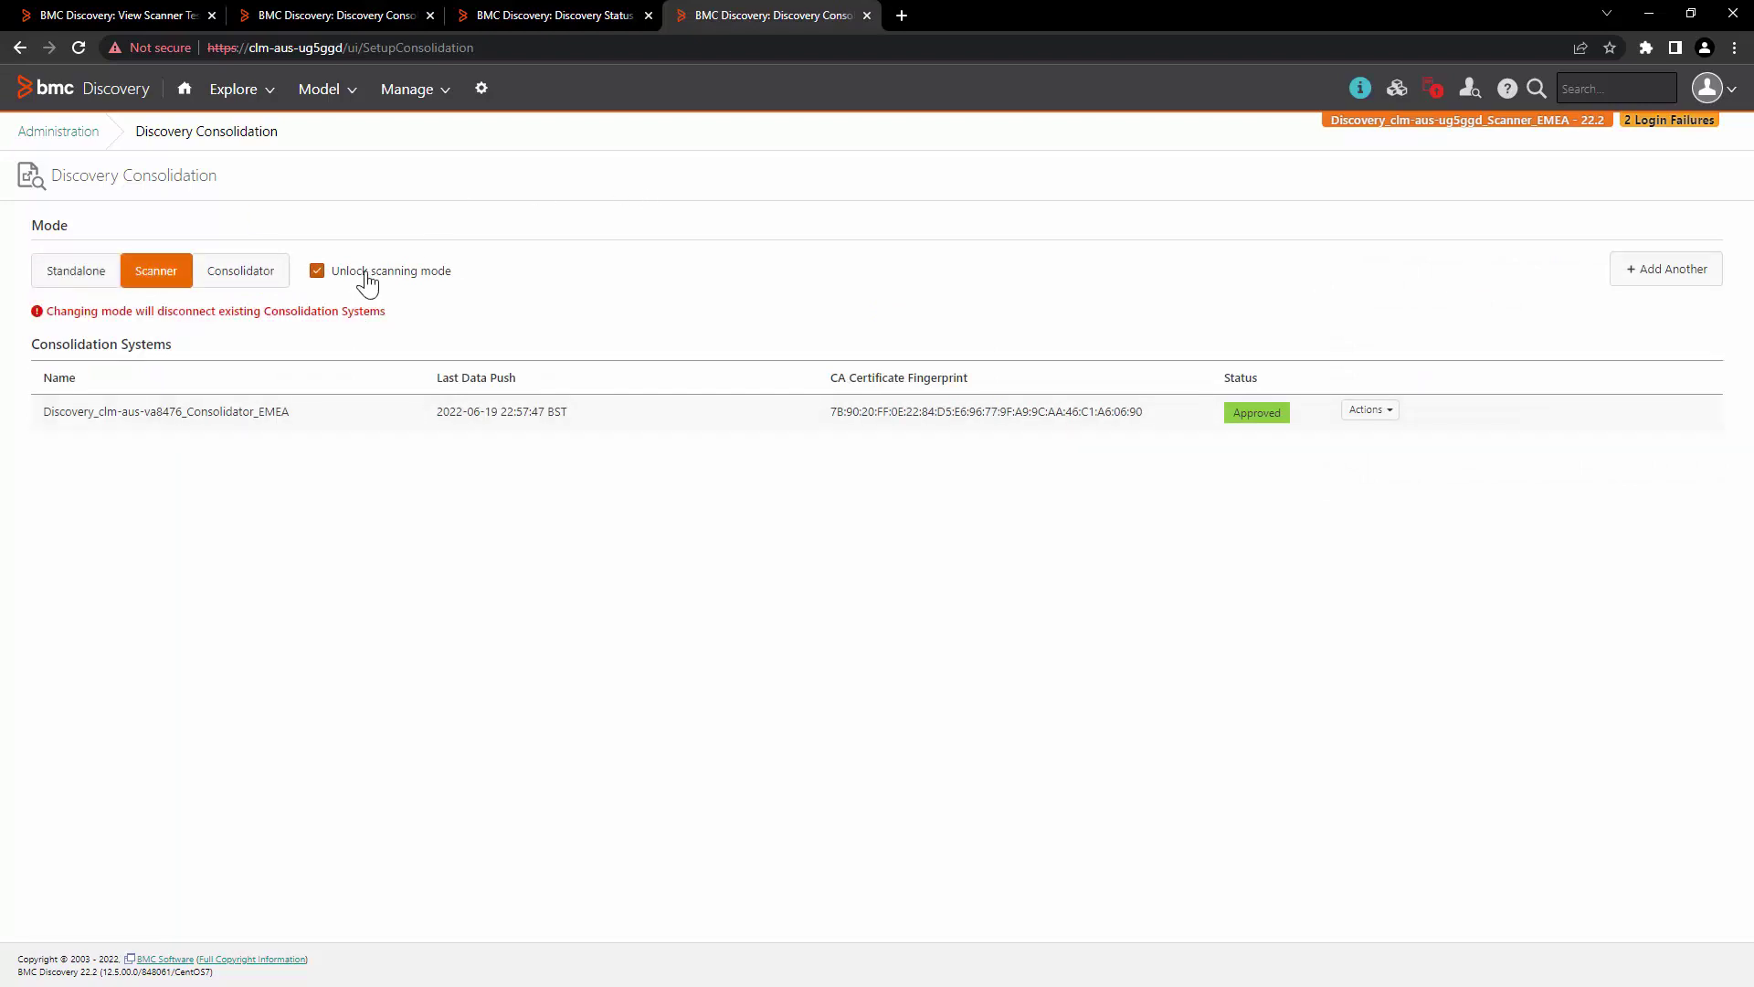
pyautogui.click(75, 278)
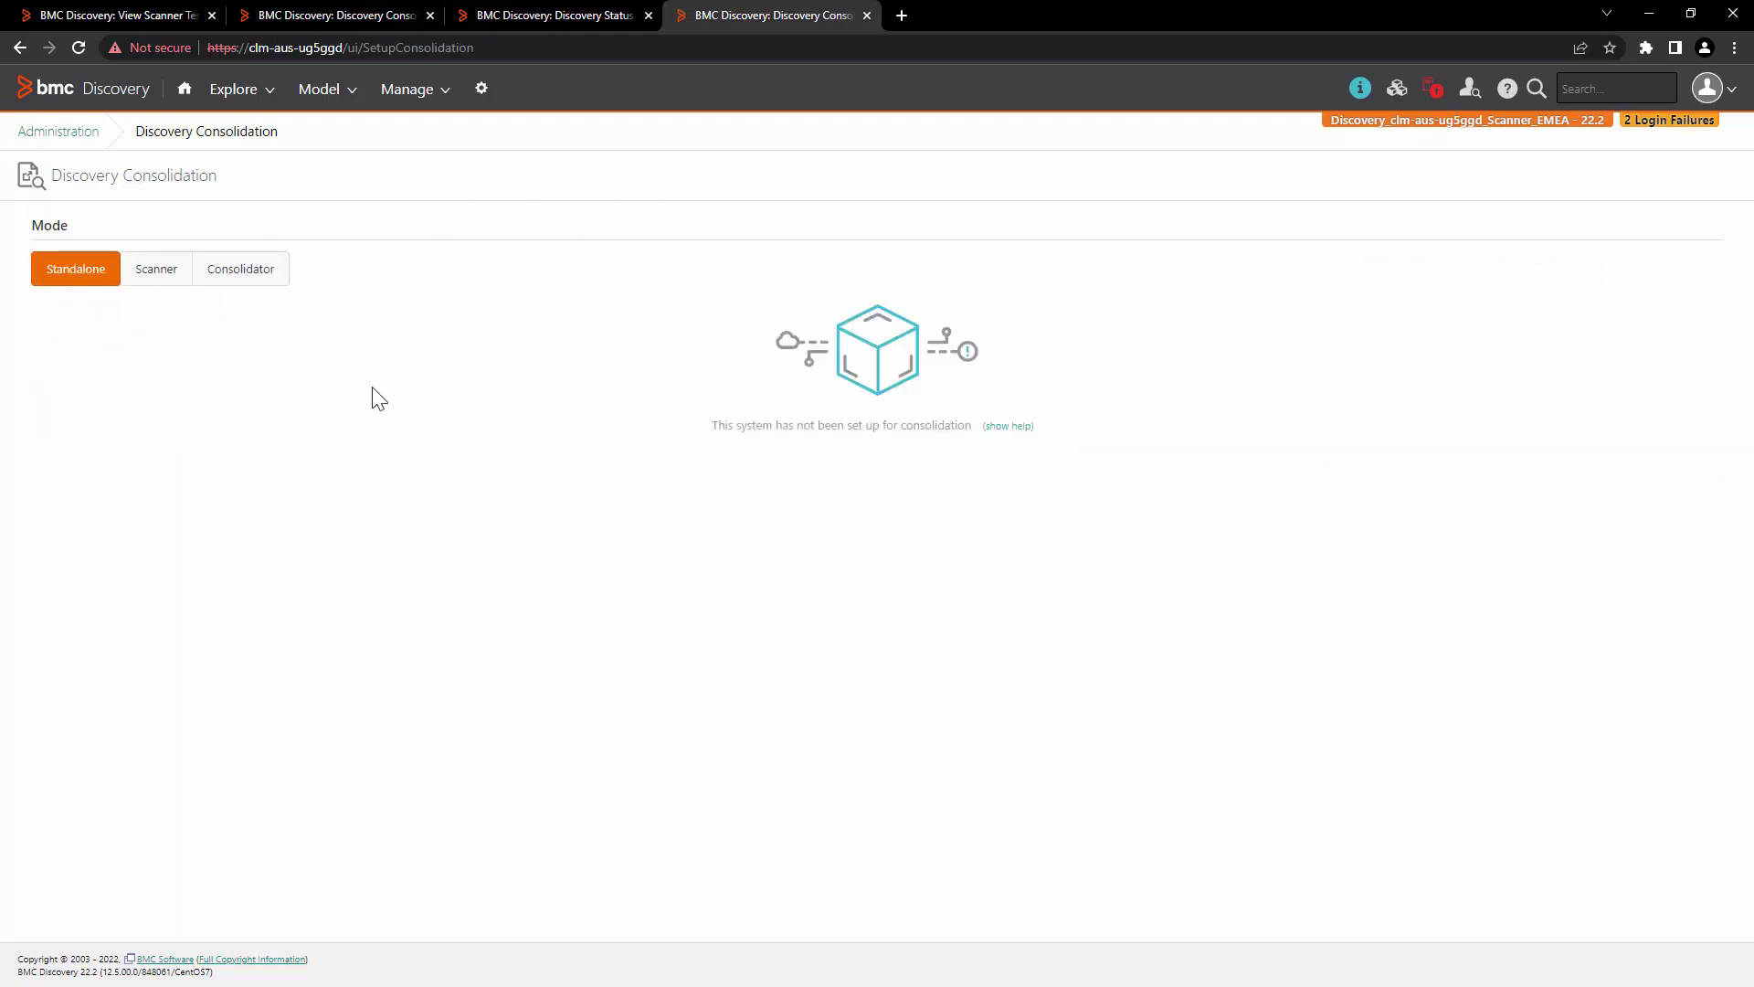
pyautogui.click(183, 272)
pyautogui.click(229, 276)
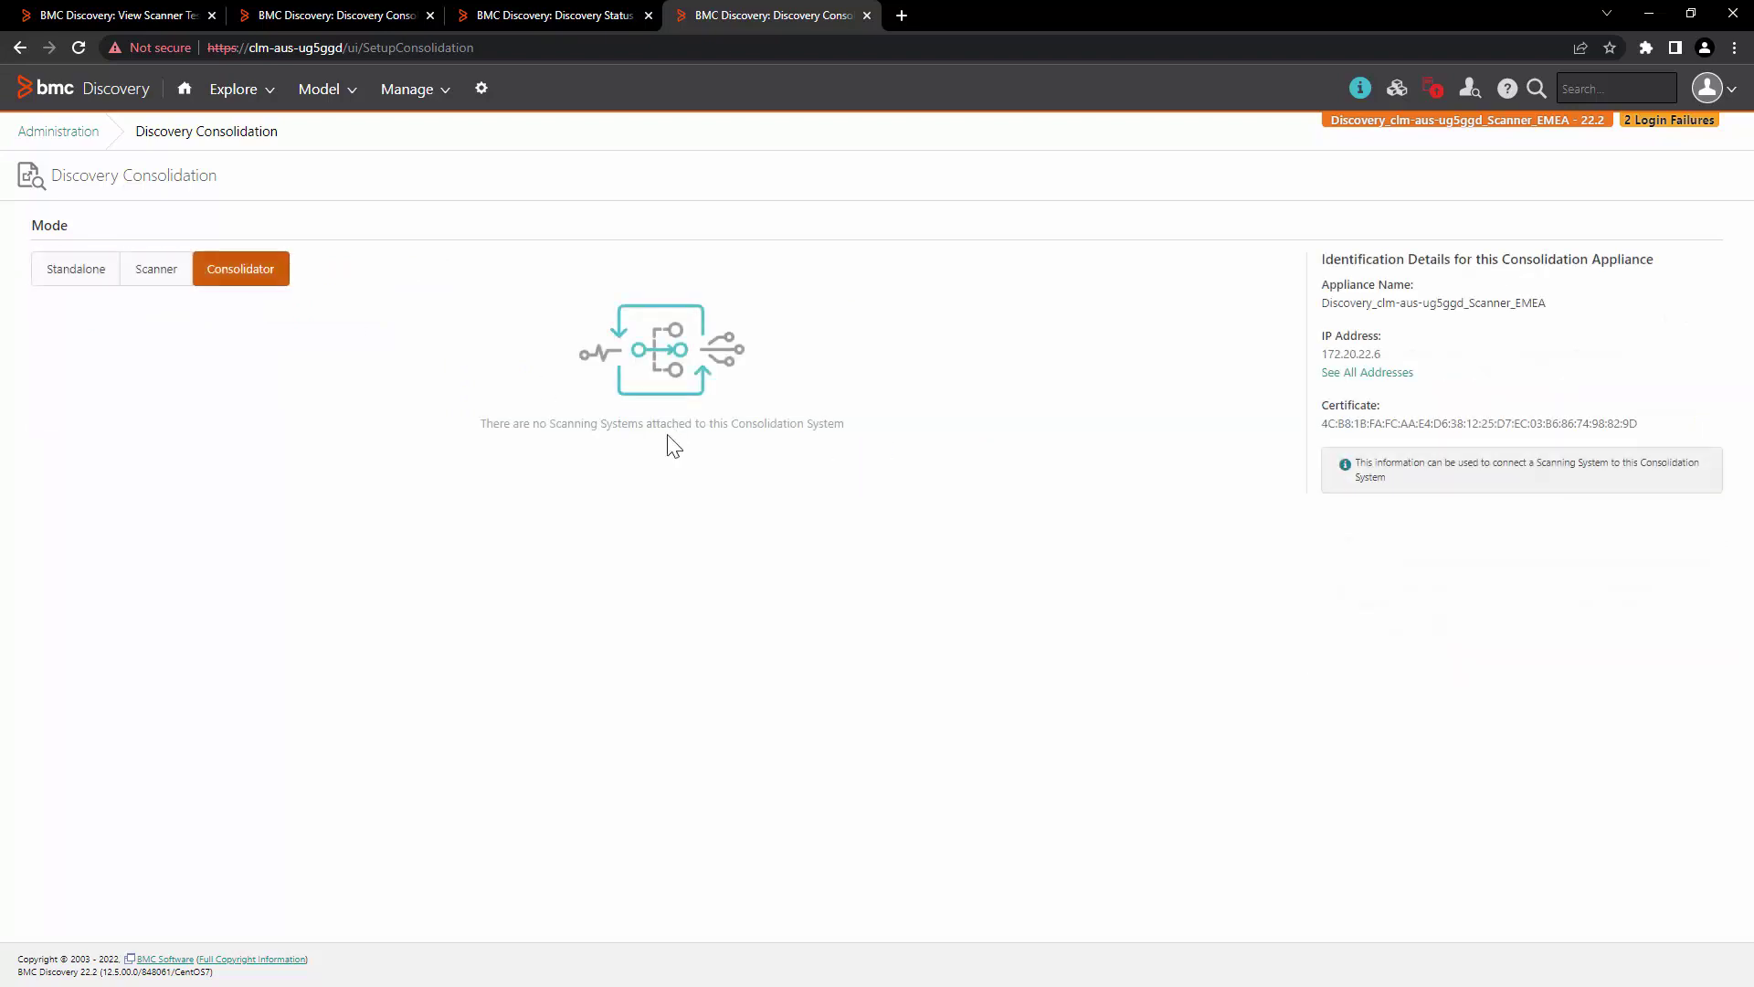